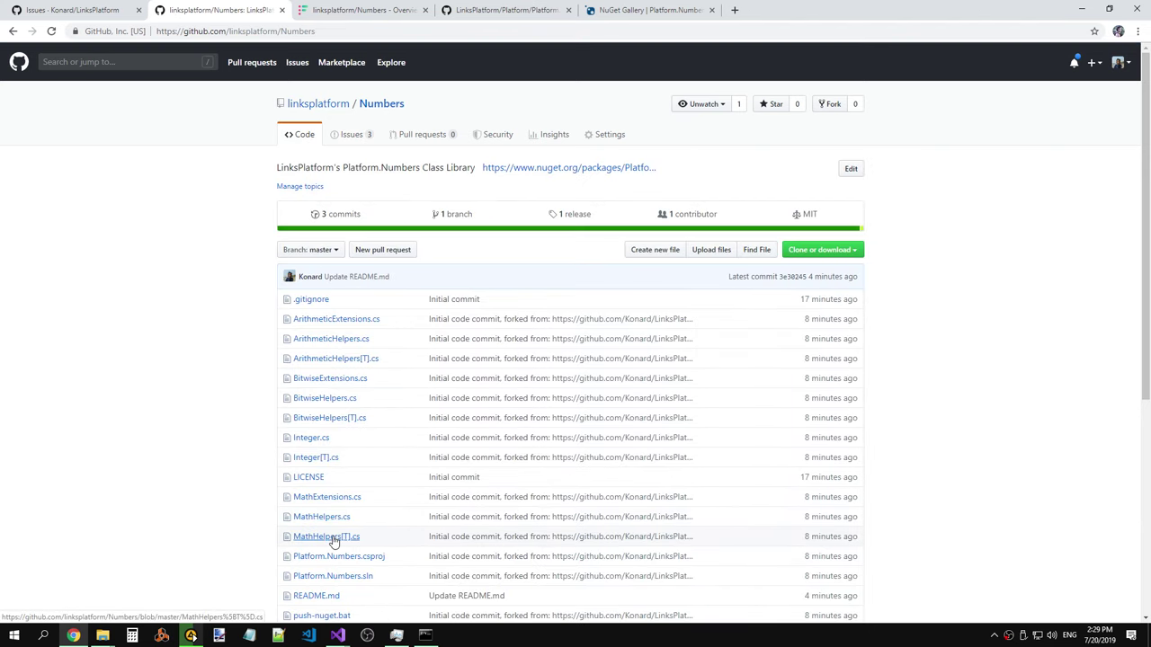
Open MathHelpers[T].cs in the Numbers repository and read its TODO remarks through to the ends of the long lines.
left_click(331, 537)
scroll(458, 275, "down", 3)
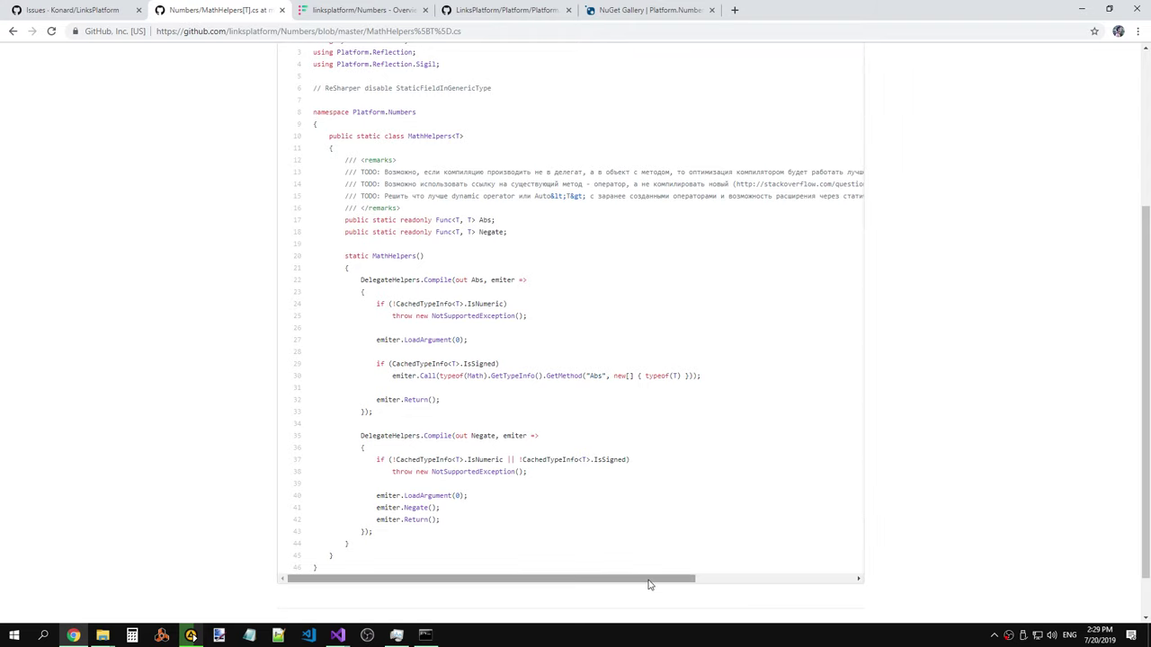
left_click_drag(648, 583, 719, 580)
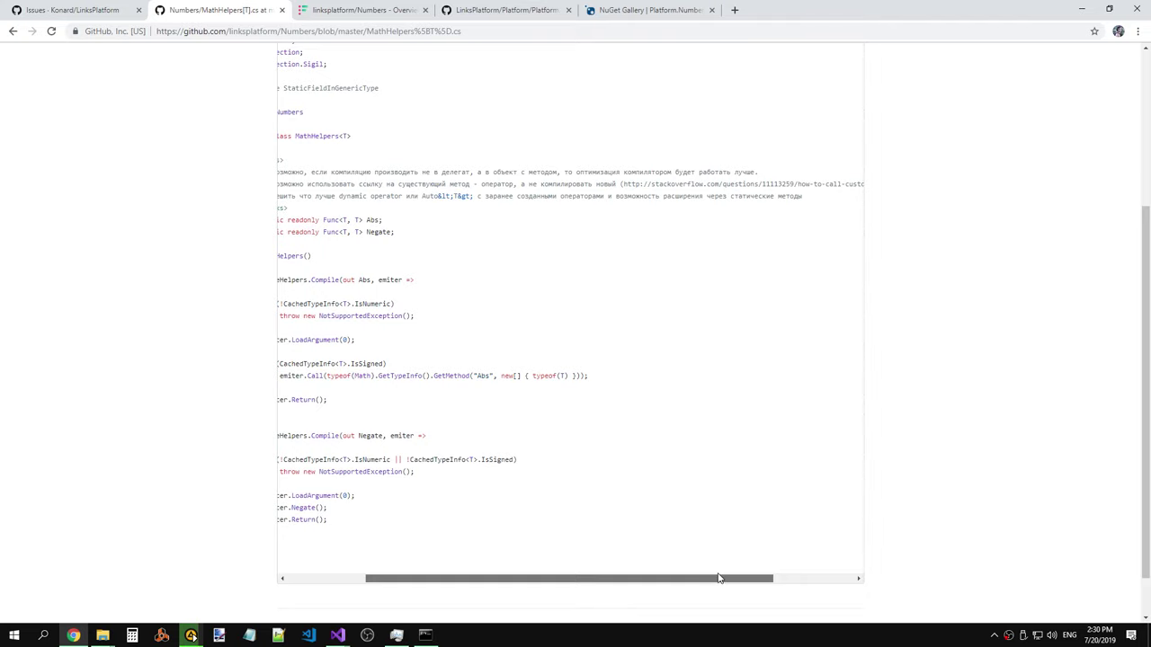
left_click_drag(718, 579, 545, 566)
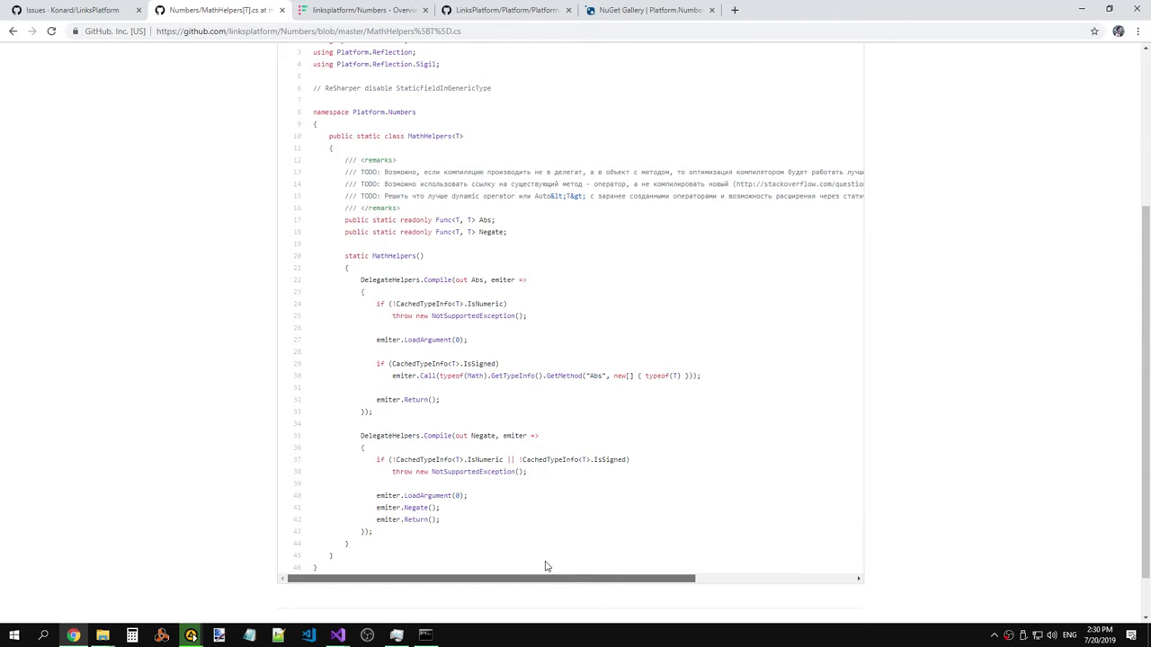
left_click_drag(382, 196, 453, 196)
left_click(385, 196)
left_click_drag(382, 196, 592, 198)
left_click(592, 198)
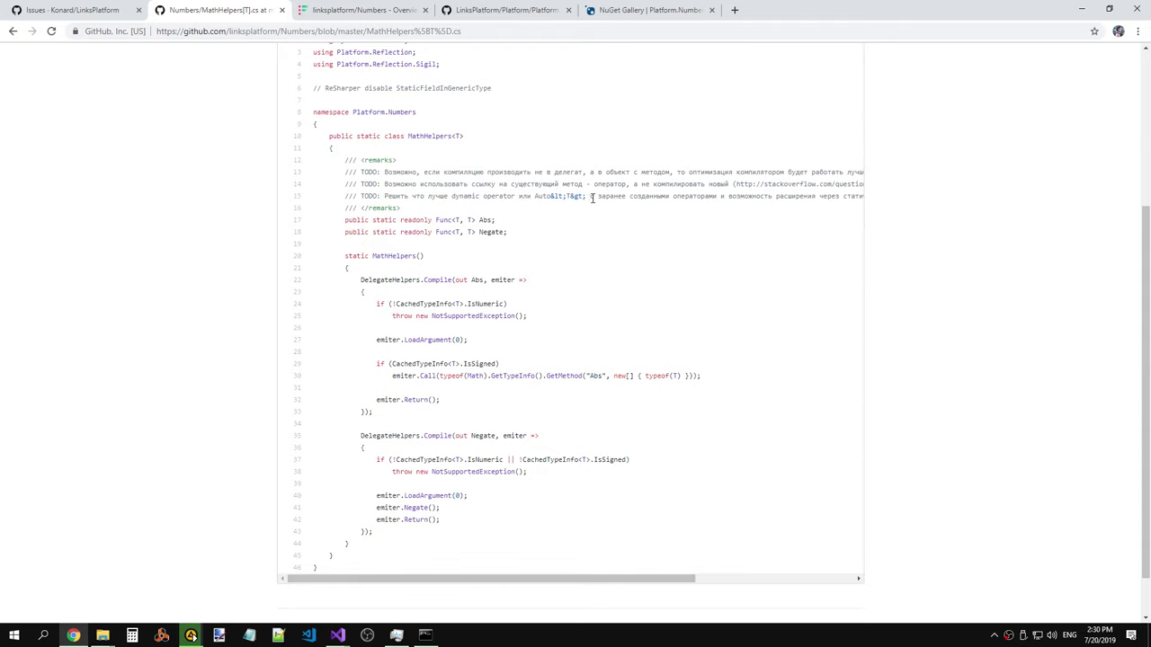
mouse_move(516, 196)
left_mouse_down()
mouse_move(866, 195)
mouse_move(534, 185)
mouse_move(501, 200)
left_mouse_up()
left_click(622, 196)
left_click(853, 196)
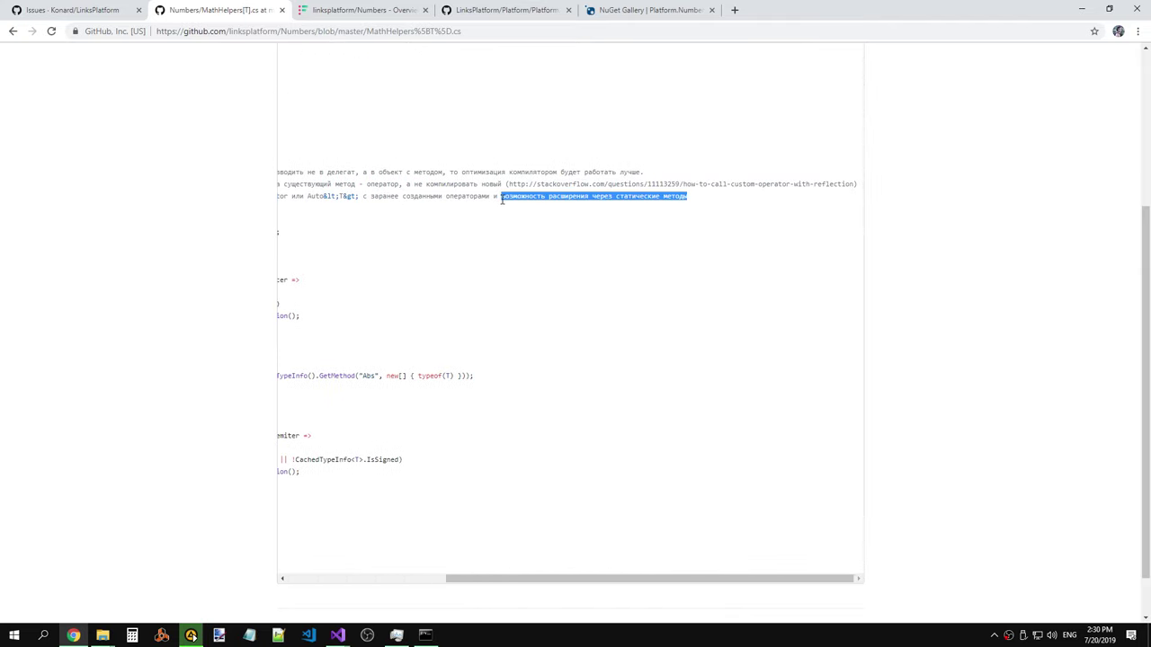
left_click(515, 213)
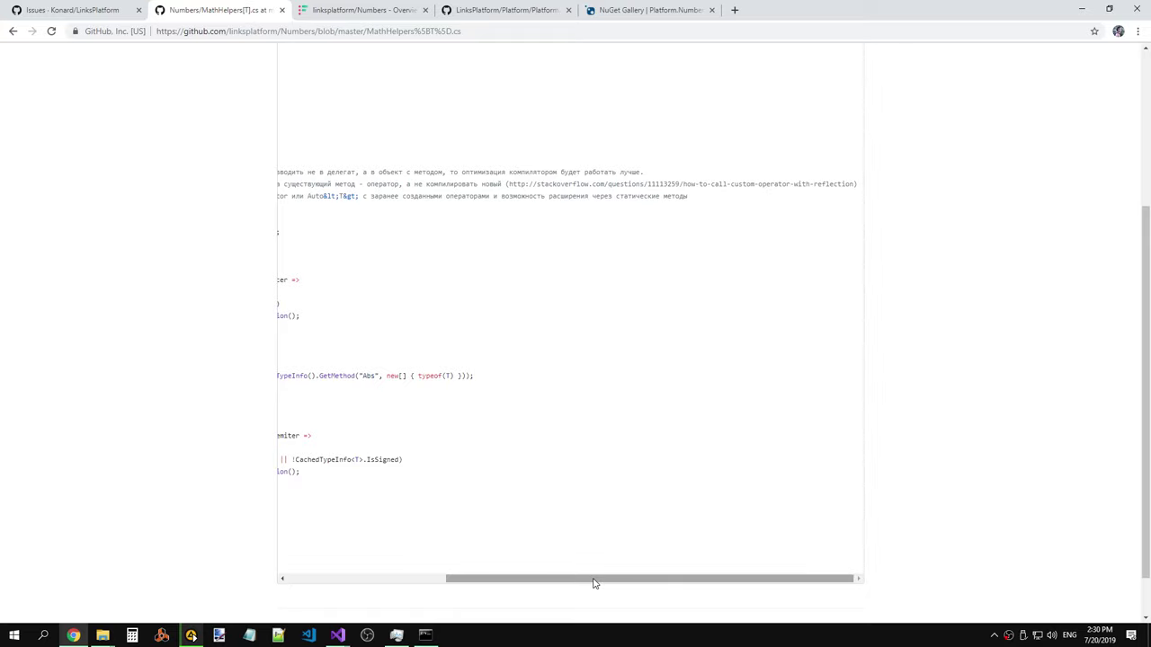
left_click_drag(594, 583, 430, 570)
scroll(560, 444, "up", 3)
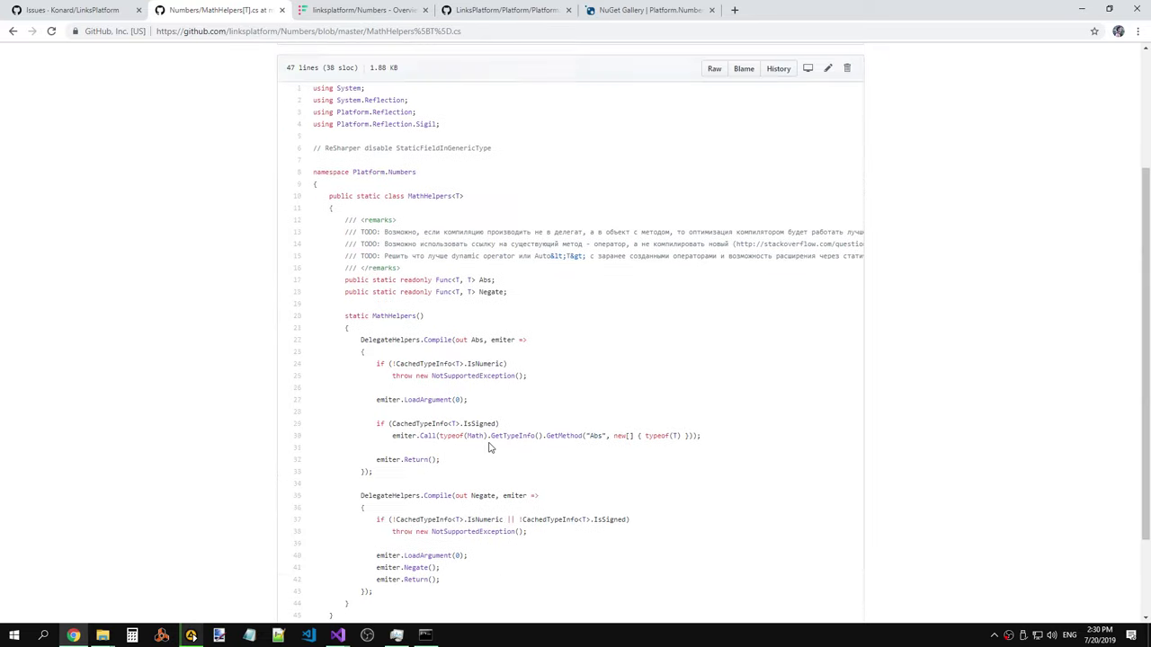
Return to the Numbers repository and open the README's NuGet package link in a new tab.
left_click(369, 169)
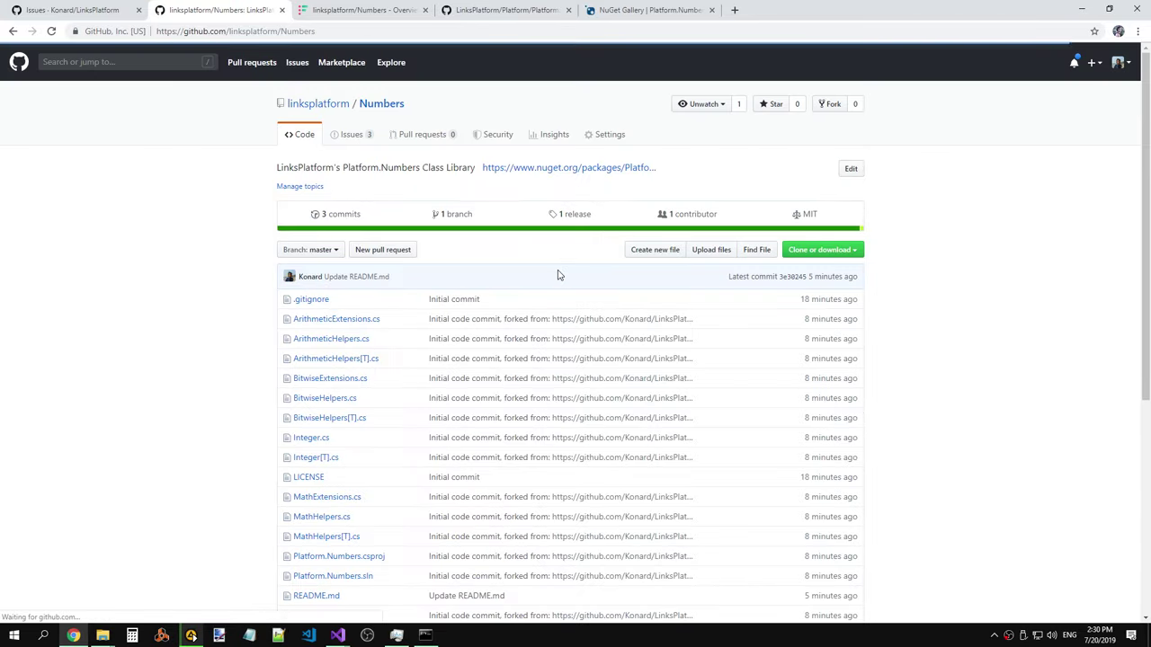
scroll(564, 318, "down", 5)
scroll(567, 315, "up", 1)
scroll(567, 315, "up", 3)
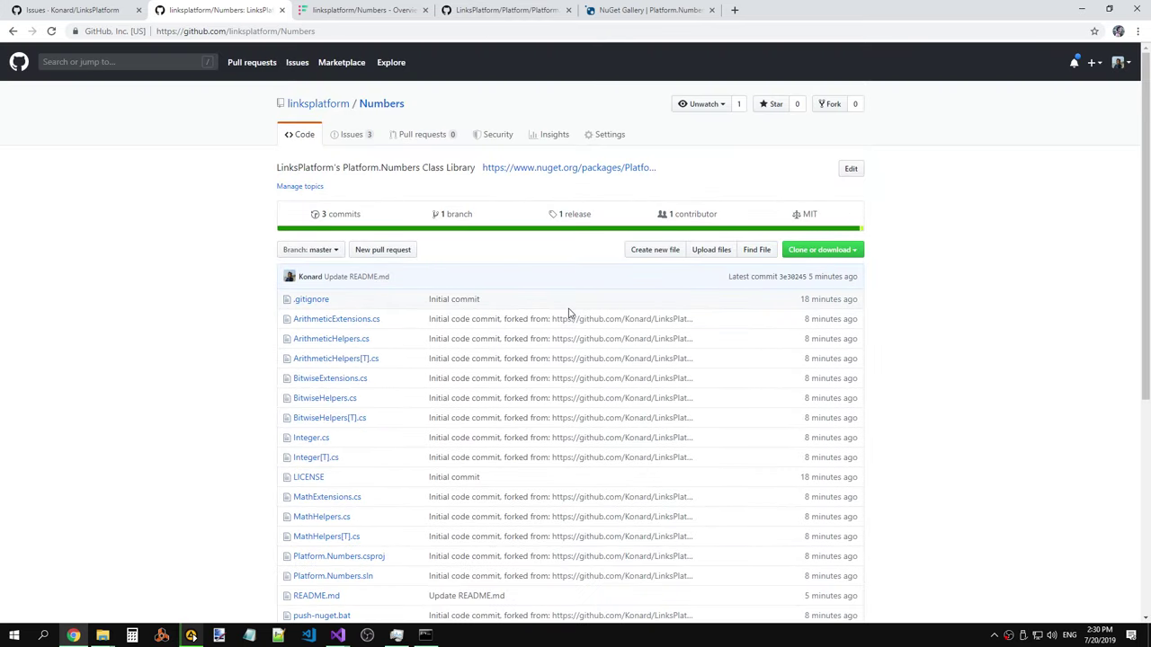
scroll(570, 224, "down", 4)
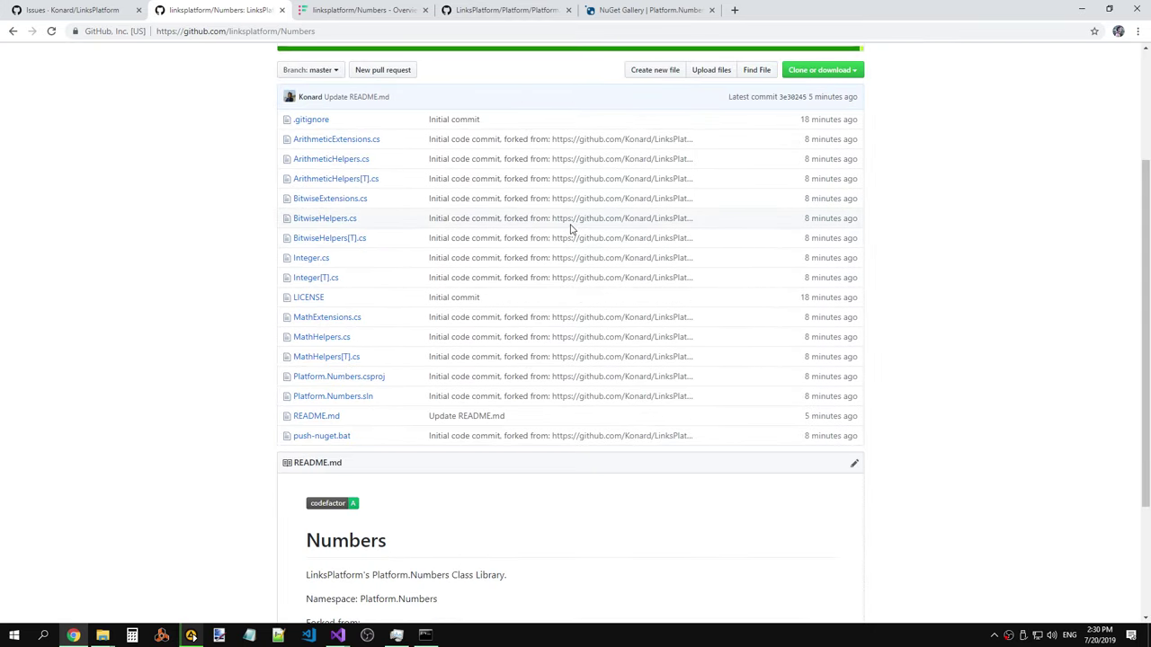
right_click(538, 500)
left_click(567, 509)
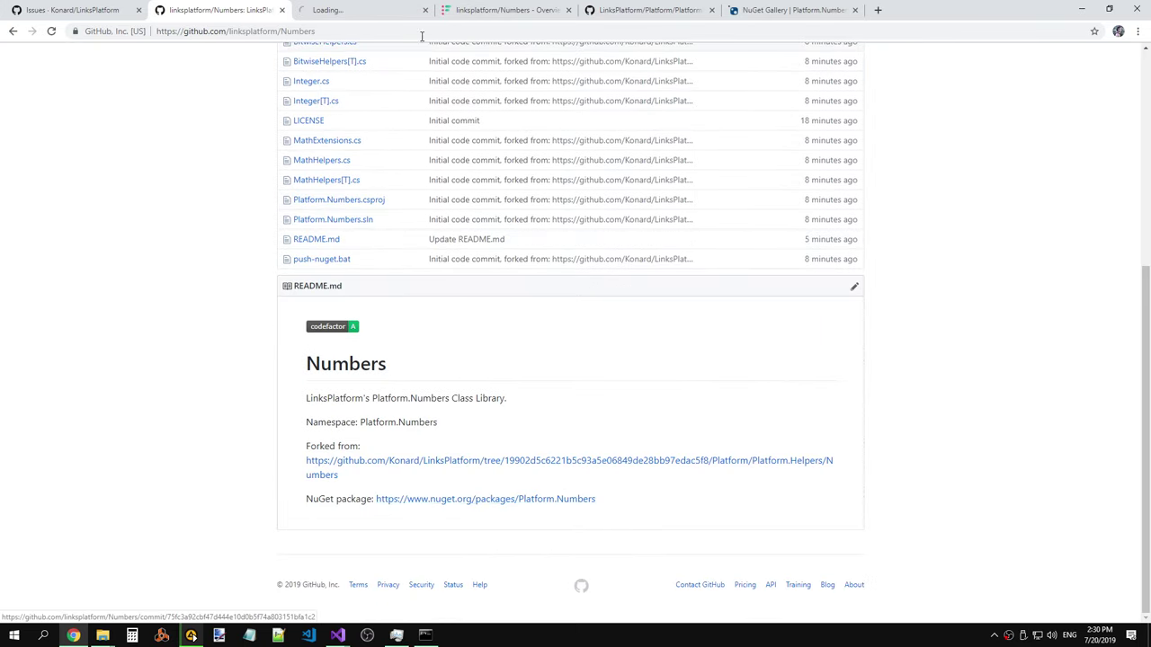
left_click(364, 12)
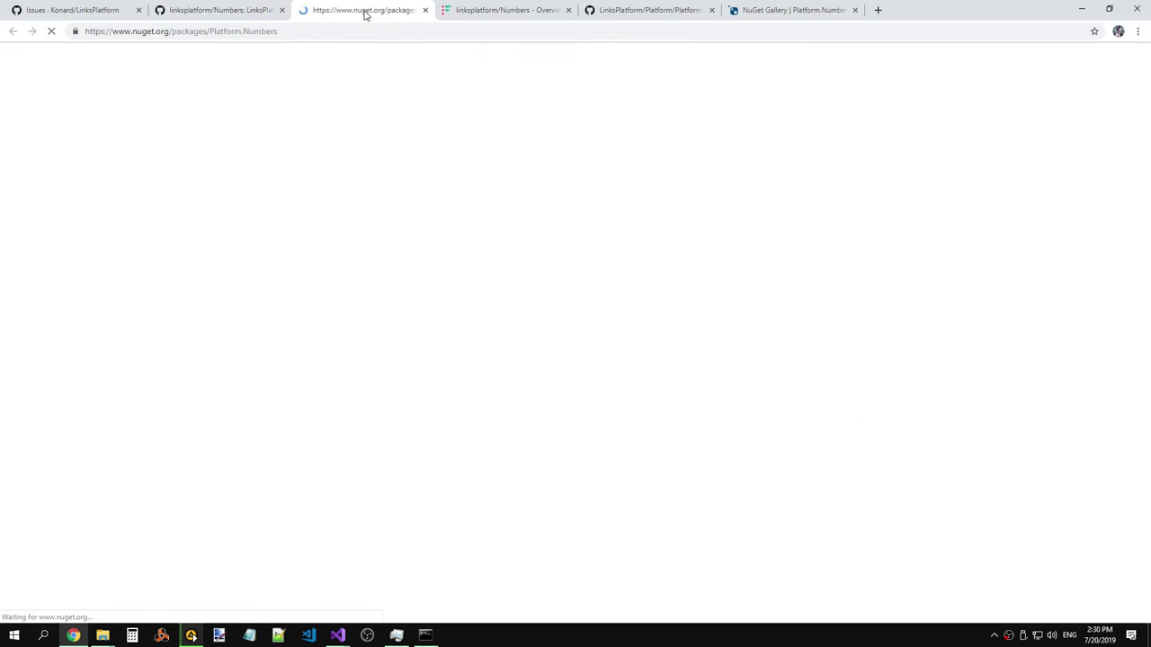
left_click(263, 11)
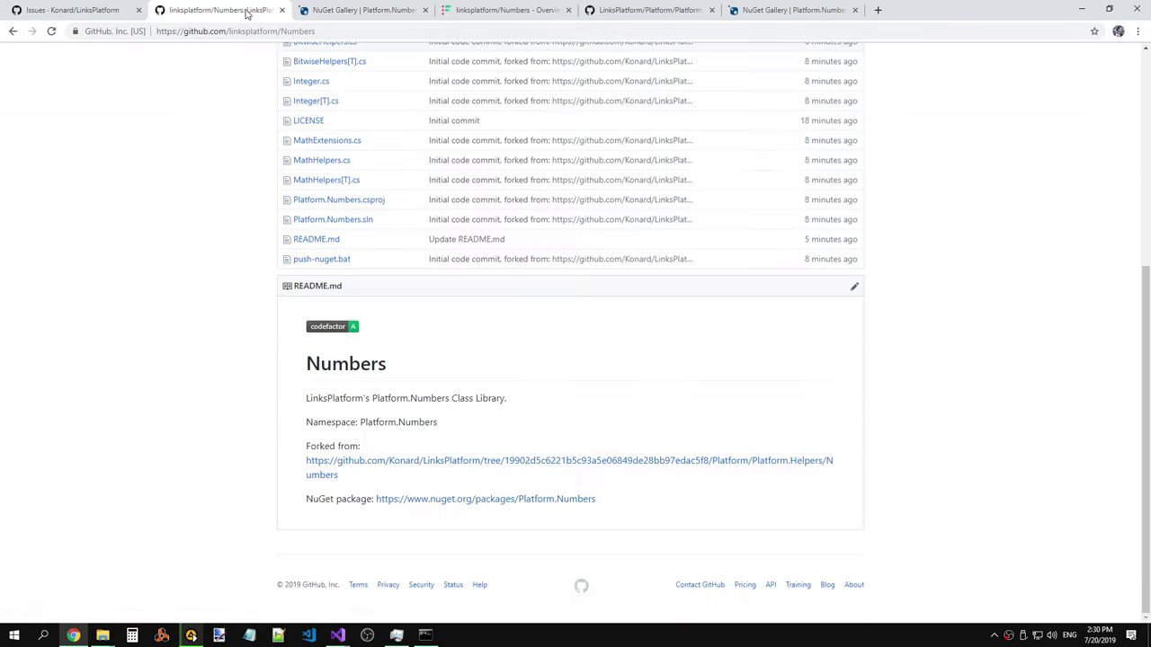
scroll(622, 269, "up", 3)
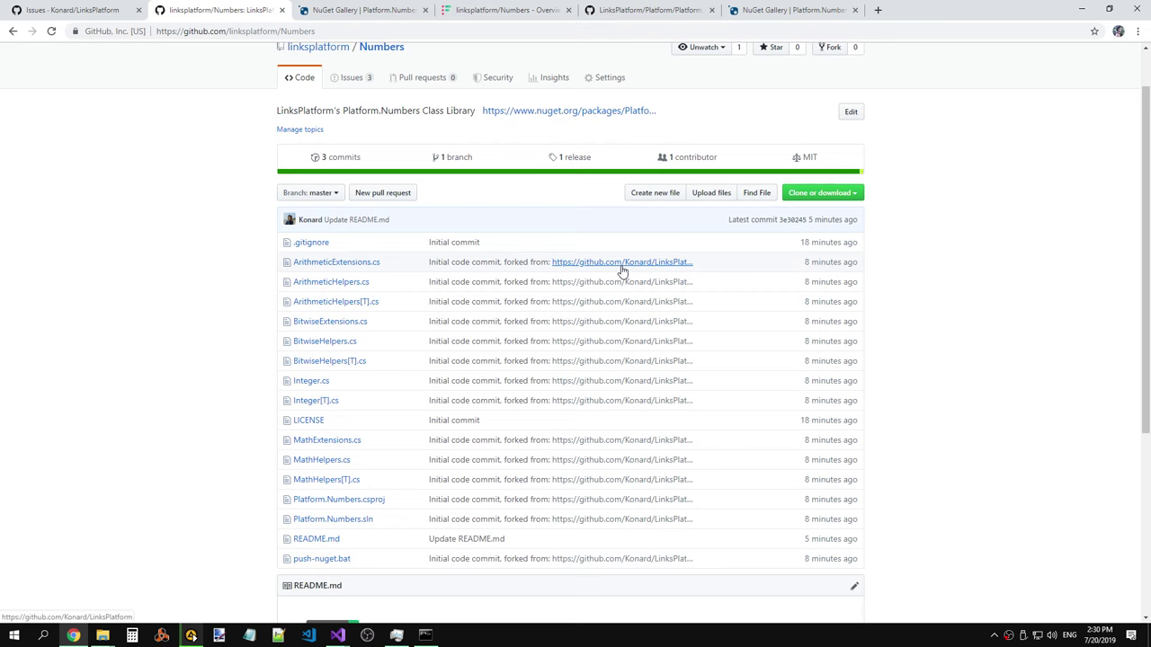
scroll(620, 264, "up", 1)
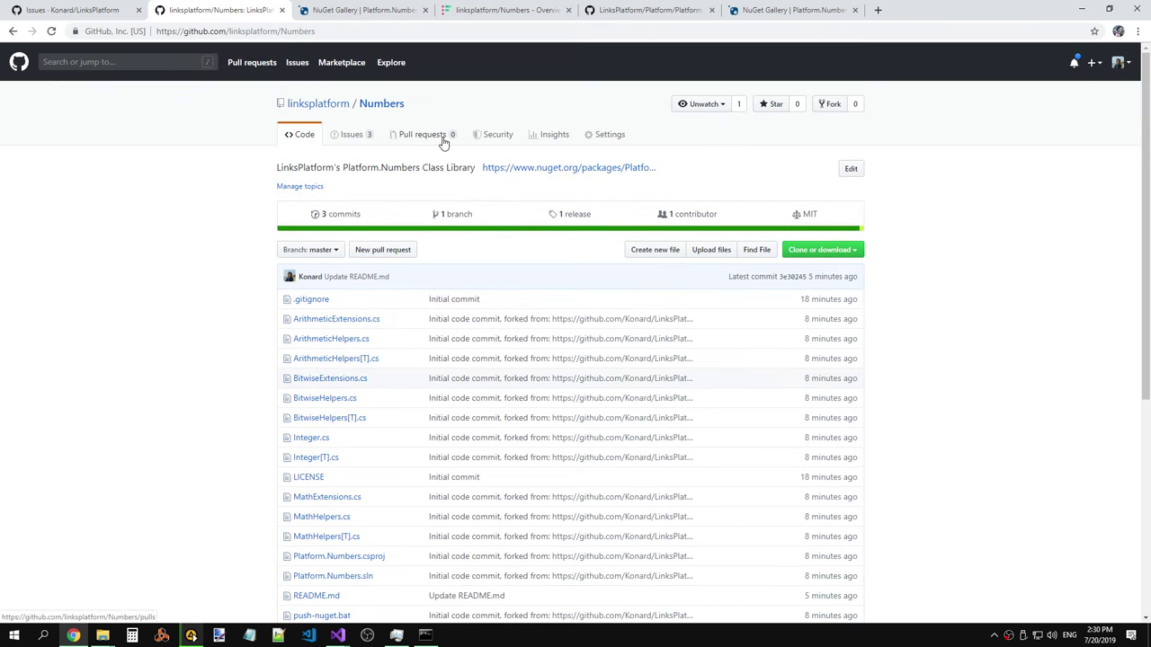
scroll(486, 319, "down", 3)
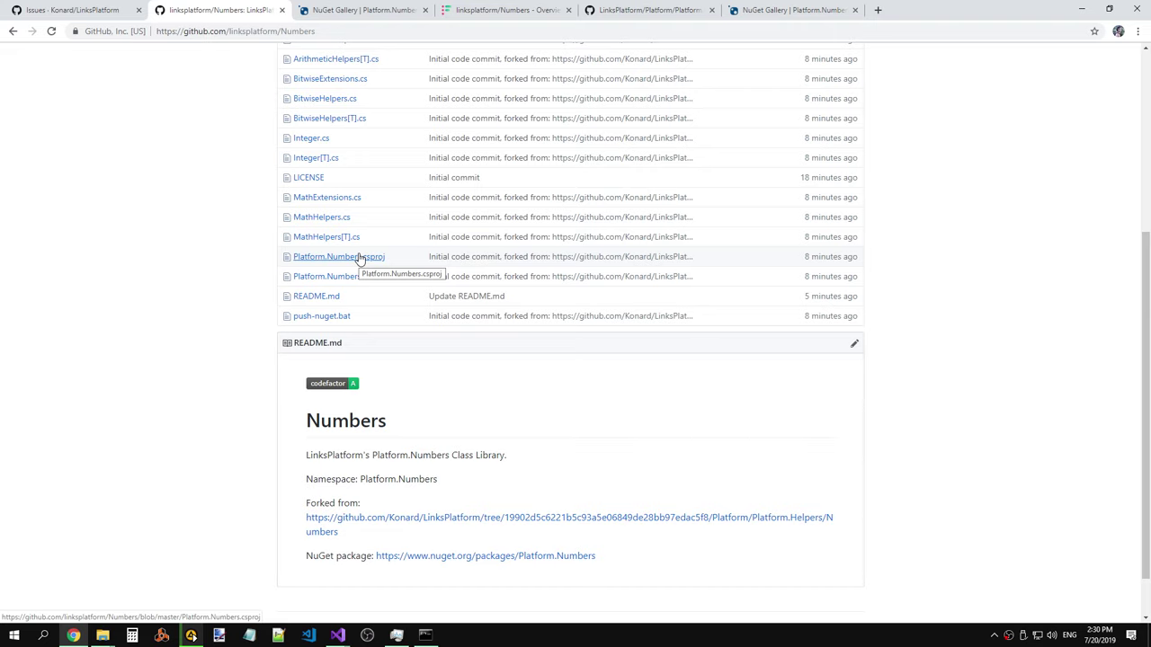
Share the Platform.Numbers package on Twitter from its NuGet page, posting the suggested "Check out Platform.Numbers on #NuGet" text.
left_click(364, 17)
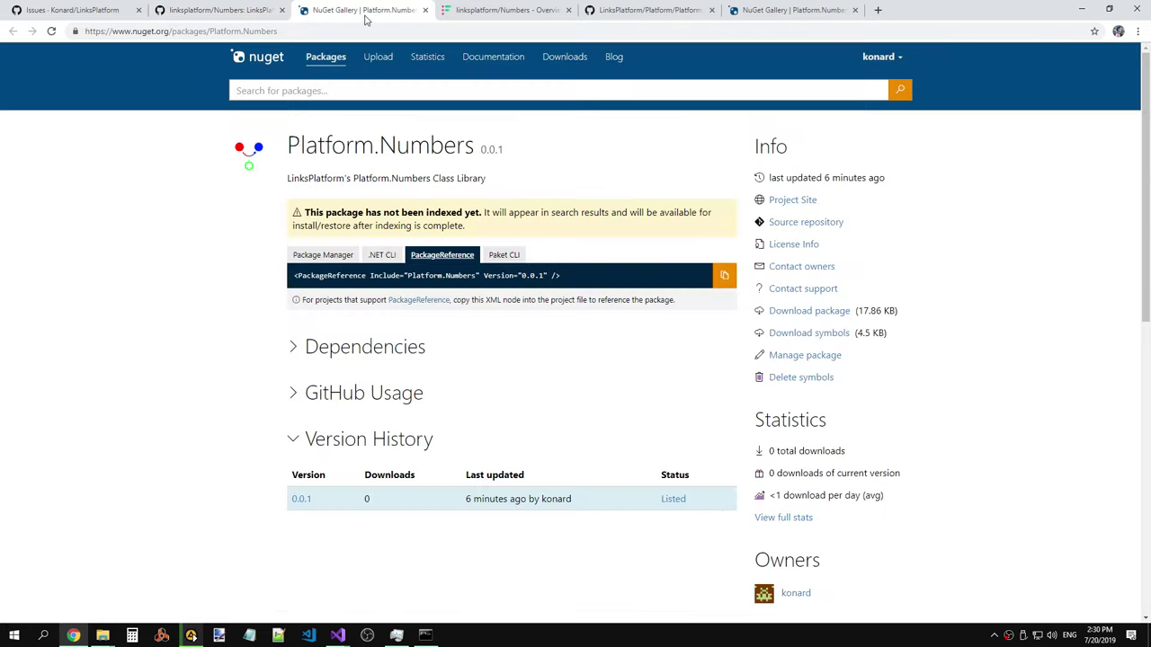
scroll(589, 298, "down", 7)
scroll(589, 298, "up", 3)
scroll(589, 298, "down", 2)
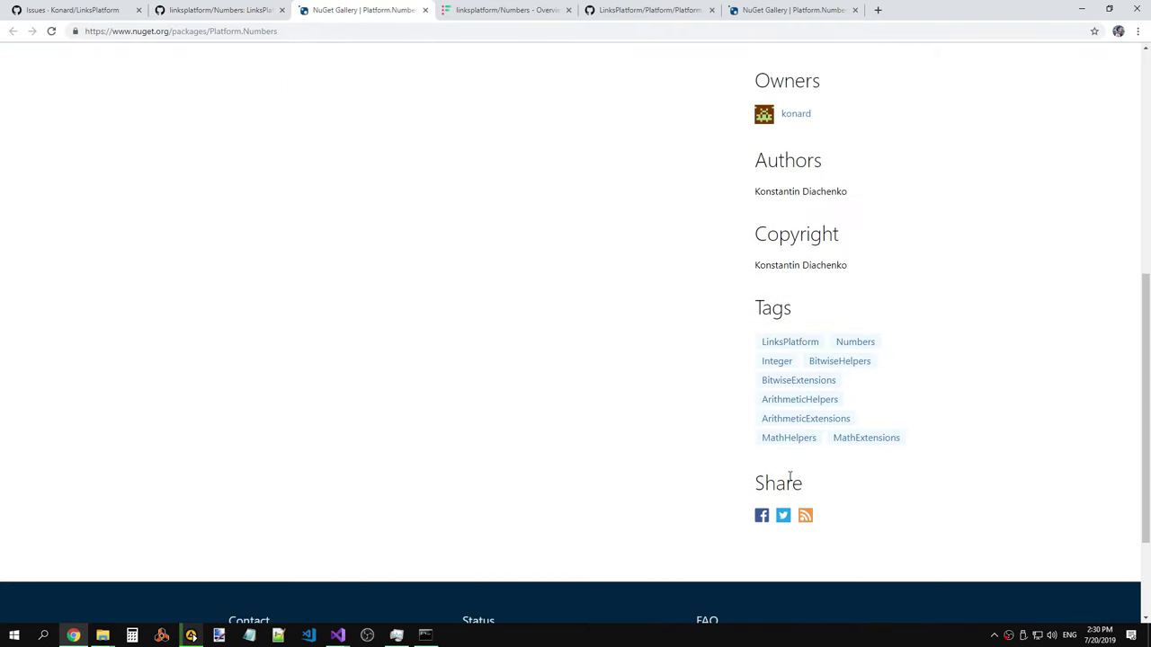
left_click(783, 516)
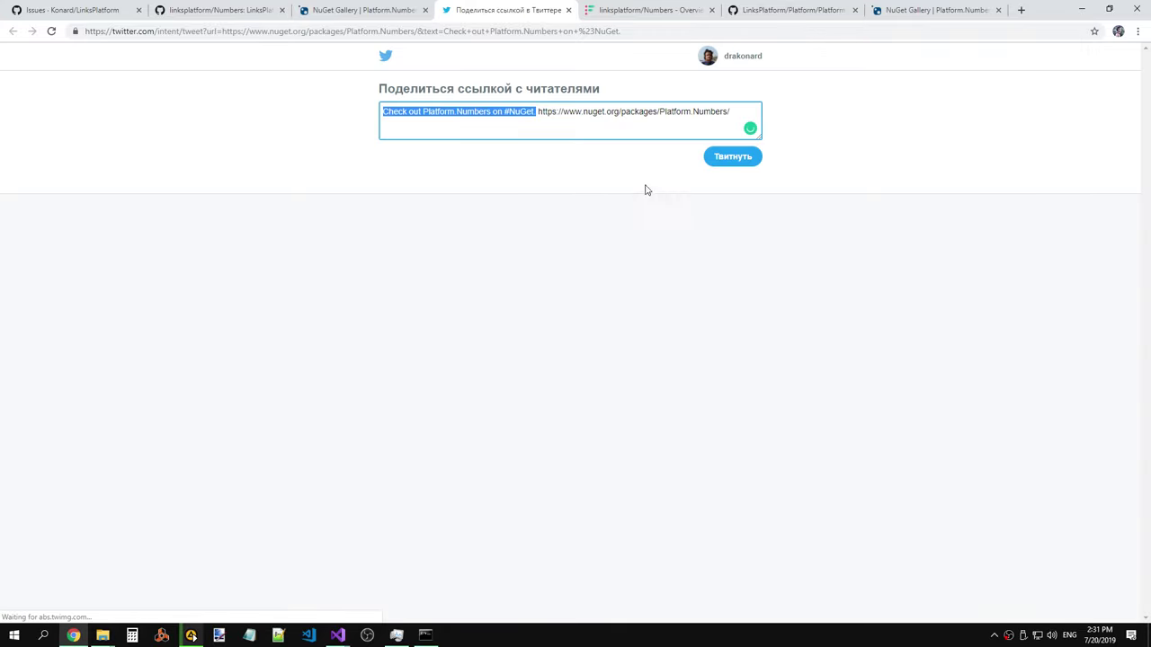
left_click(735, 157)
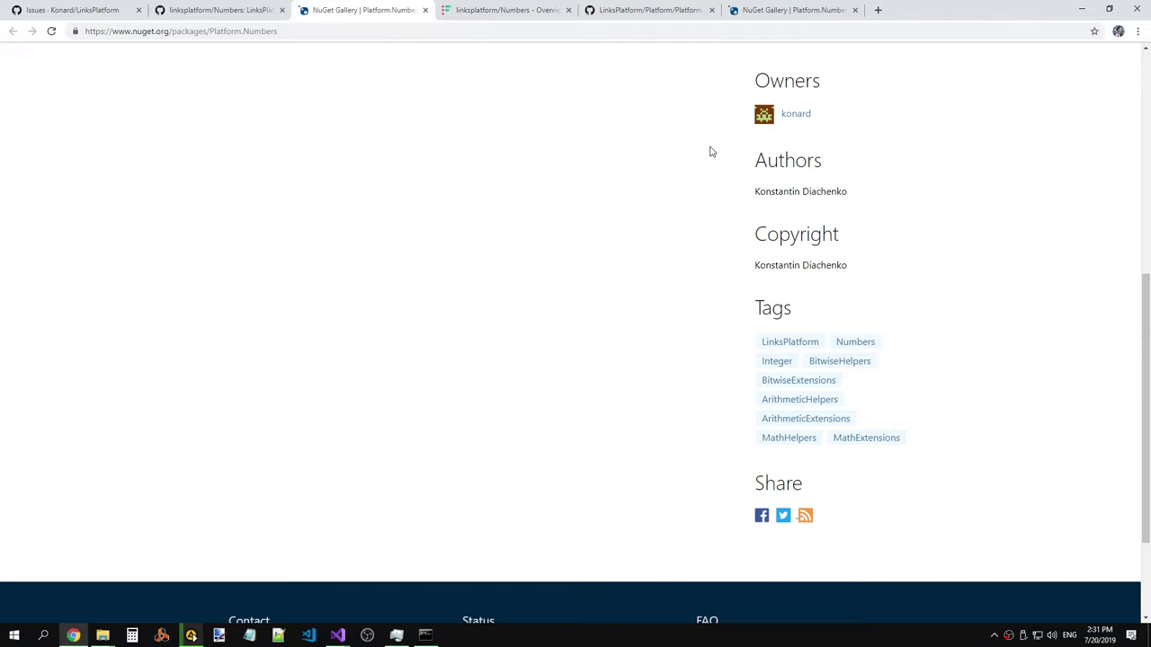
Examine the Platform.Numbers package page on NuGet, including its name and version heading.
scroll(492, 216, "up", 5)
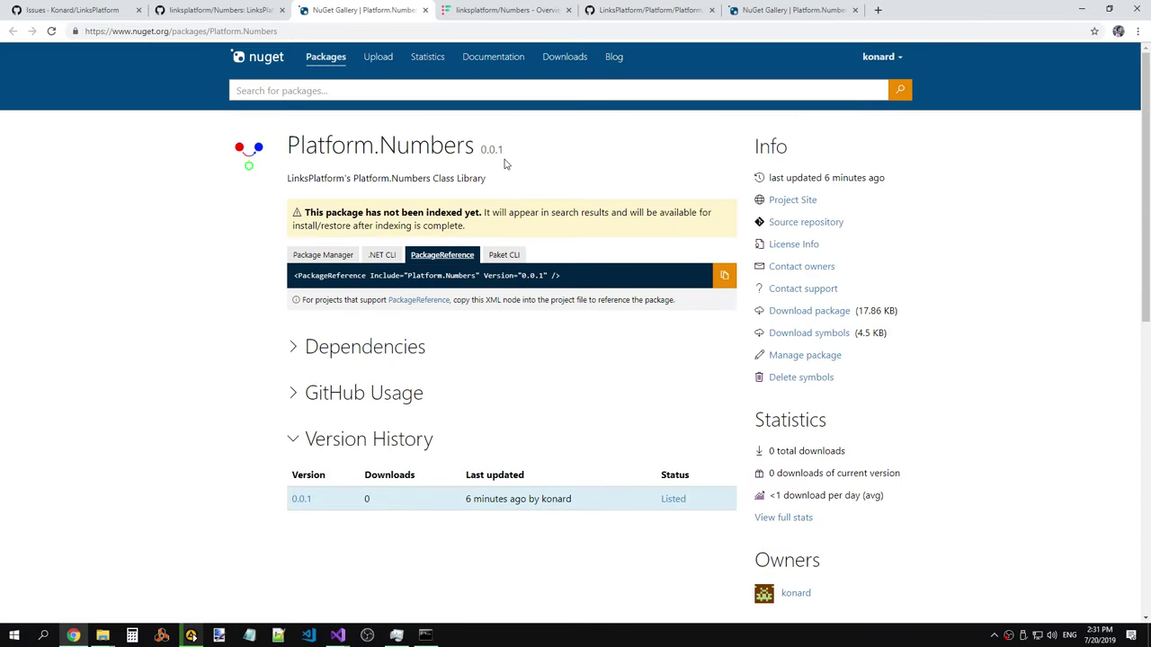
left_click_drag(505, 164, 288, 147)
left_click(289, 146)
left_click_drag(293, 147, 546, 154)
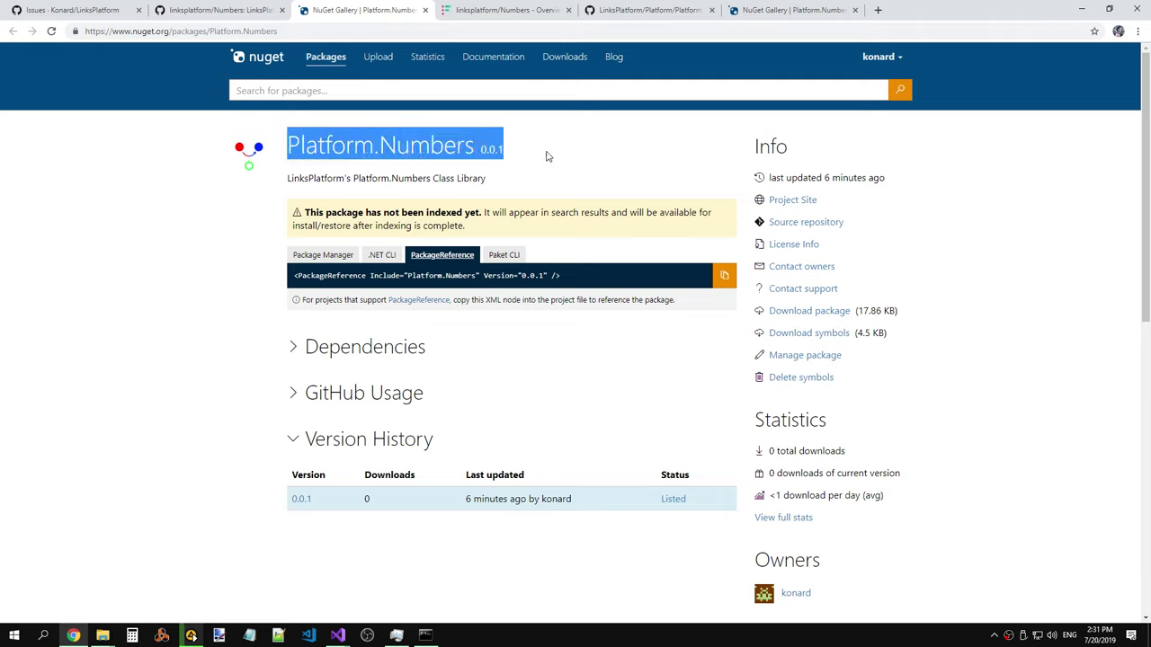
left_click(558, 157)
scroll(558, 156, "down", 3)
scroll(557, 154, "up", 3)
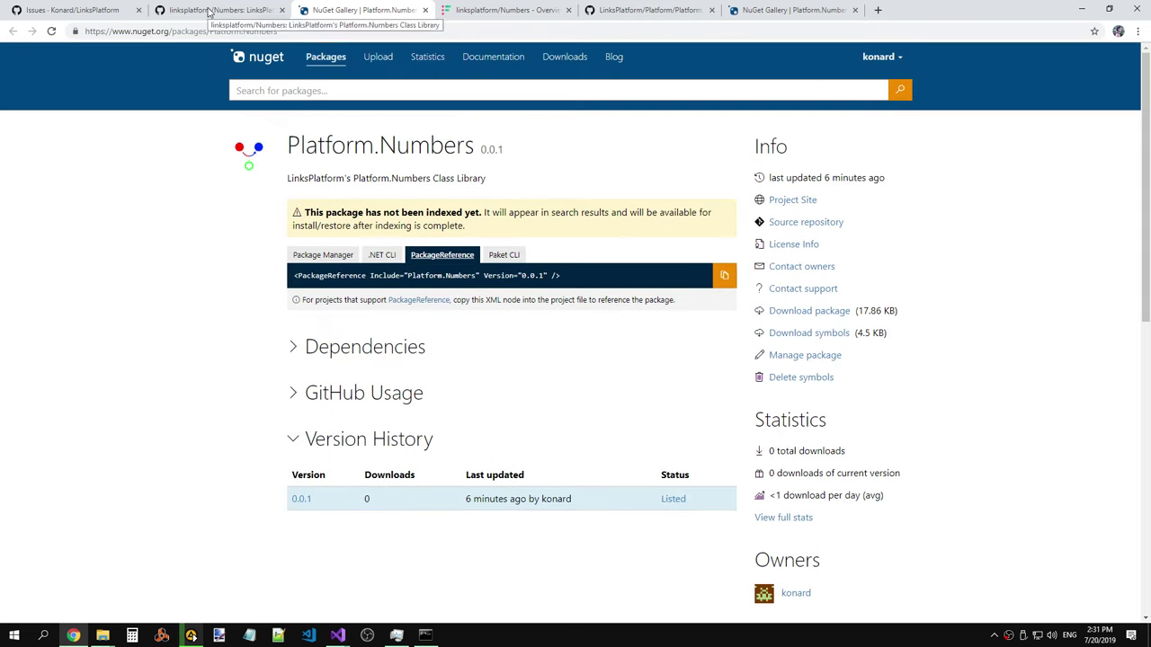
Check the Numbers repository's description and website details on GitHub and look over its README.
left_click(165, 11)
scroll(404, 251, "up", 3)
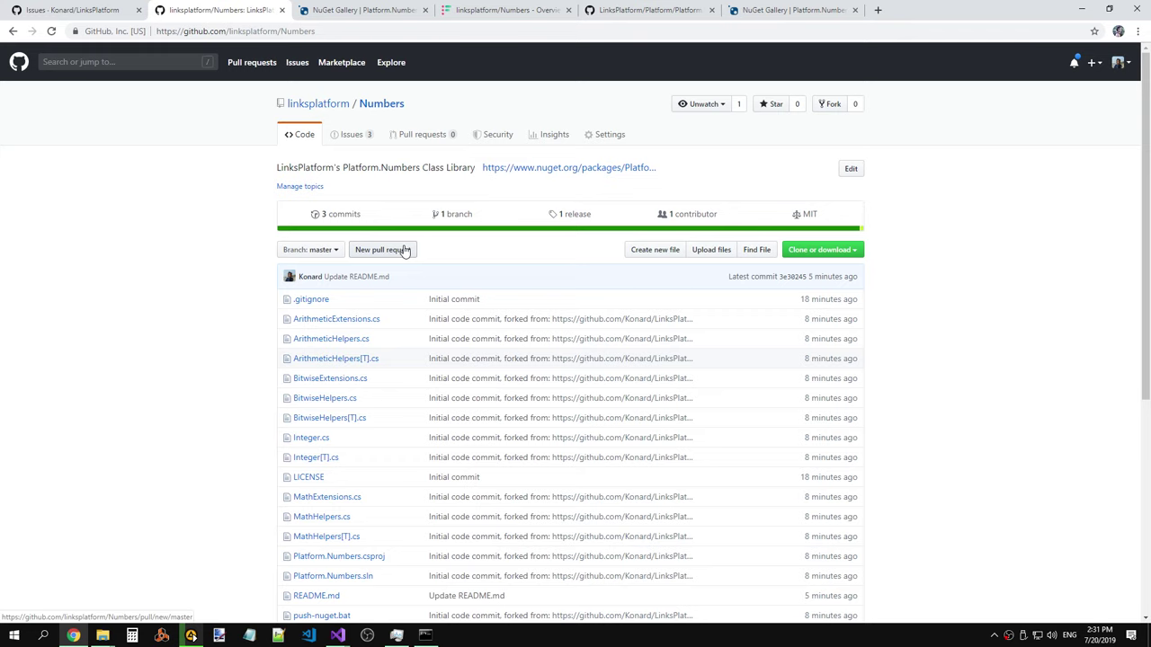
left_click(697, 172)
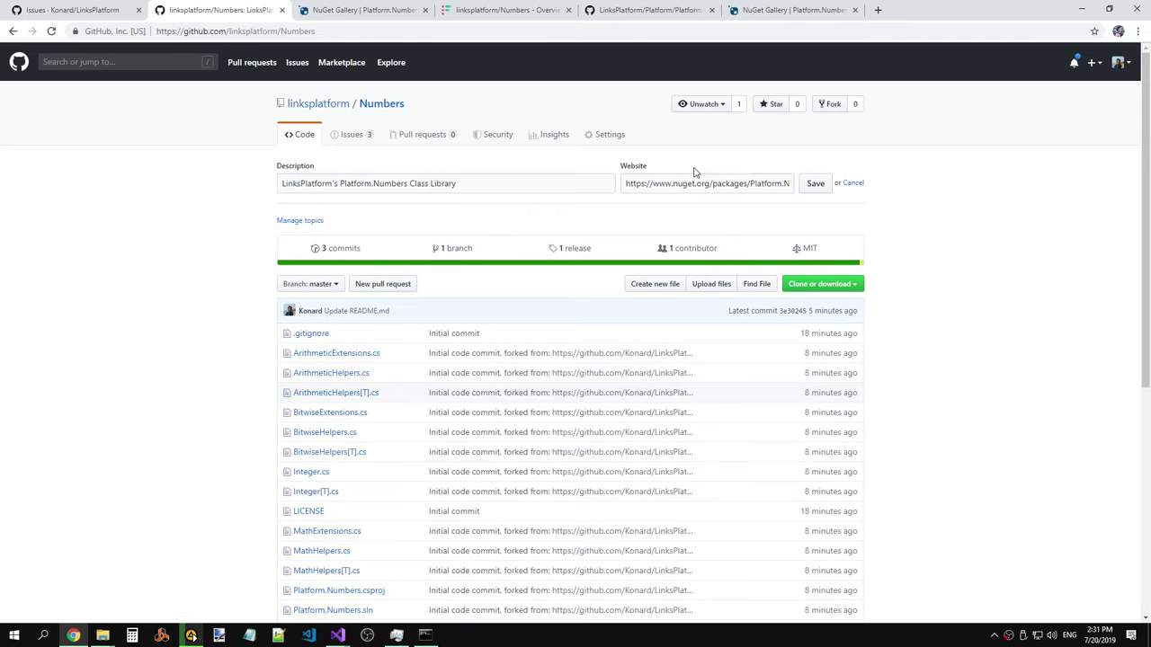
left_click(826, 182)
scroll(493, 395, "down", 5)
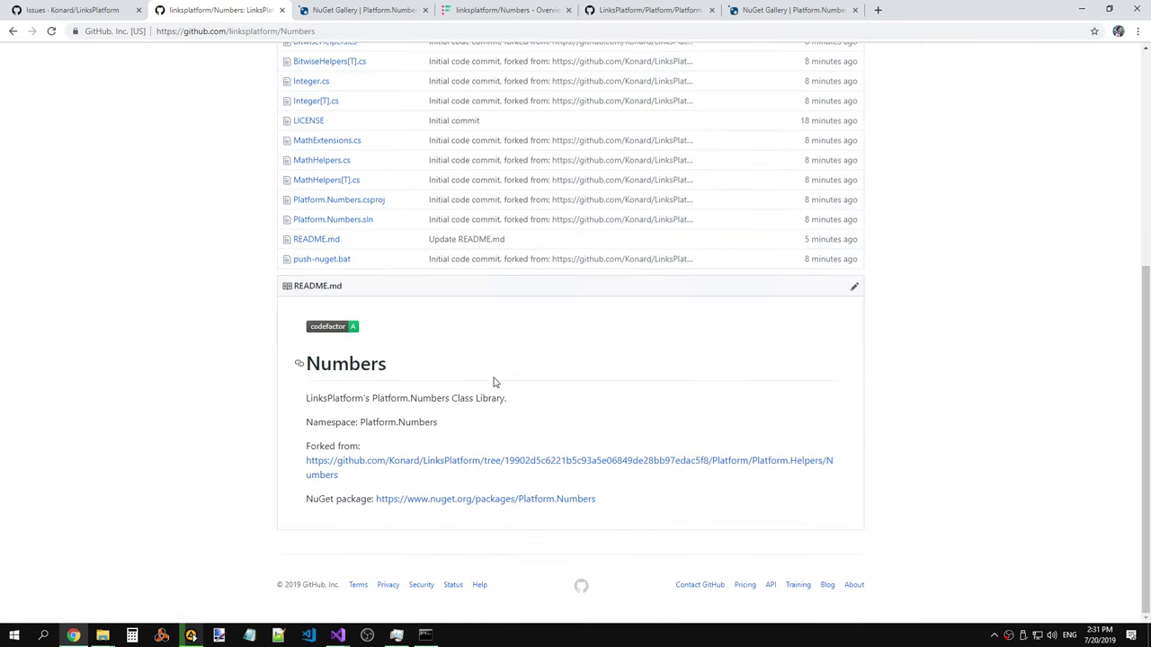
scroll(493, 382, "up", 5)
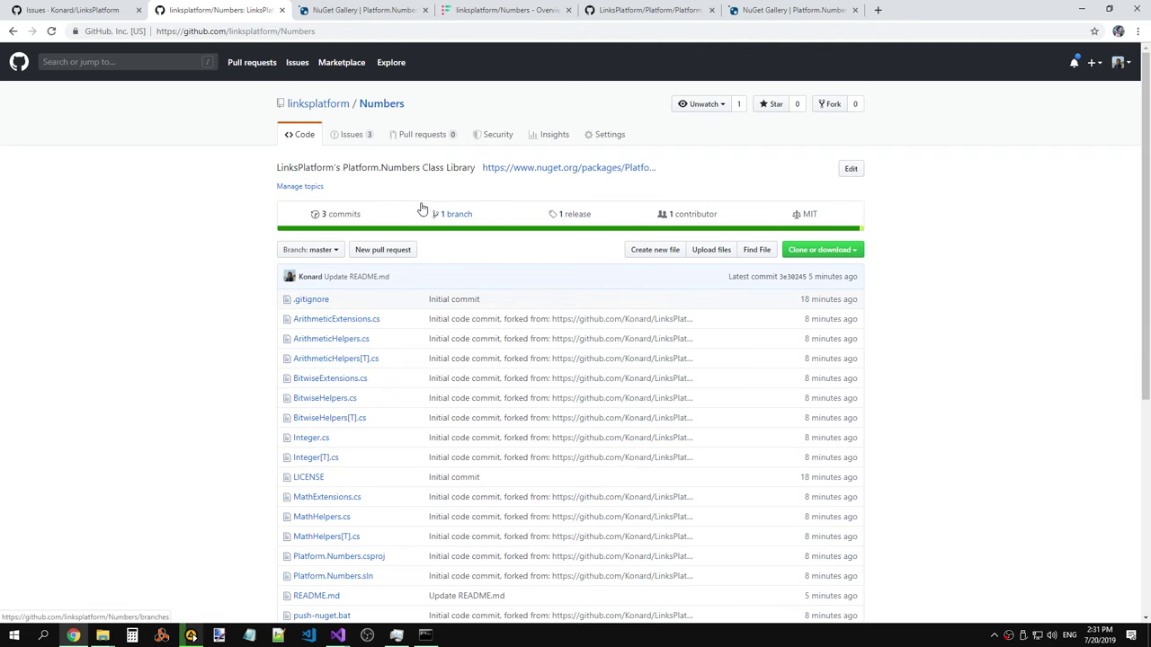
Start a new issue in the Numbers repository titled "Use updated PNG logo".
left_click(364, 139)
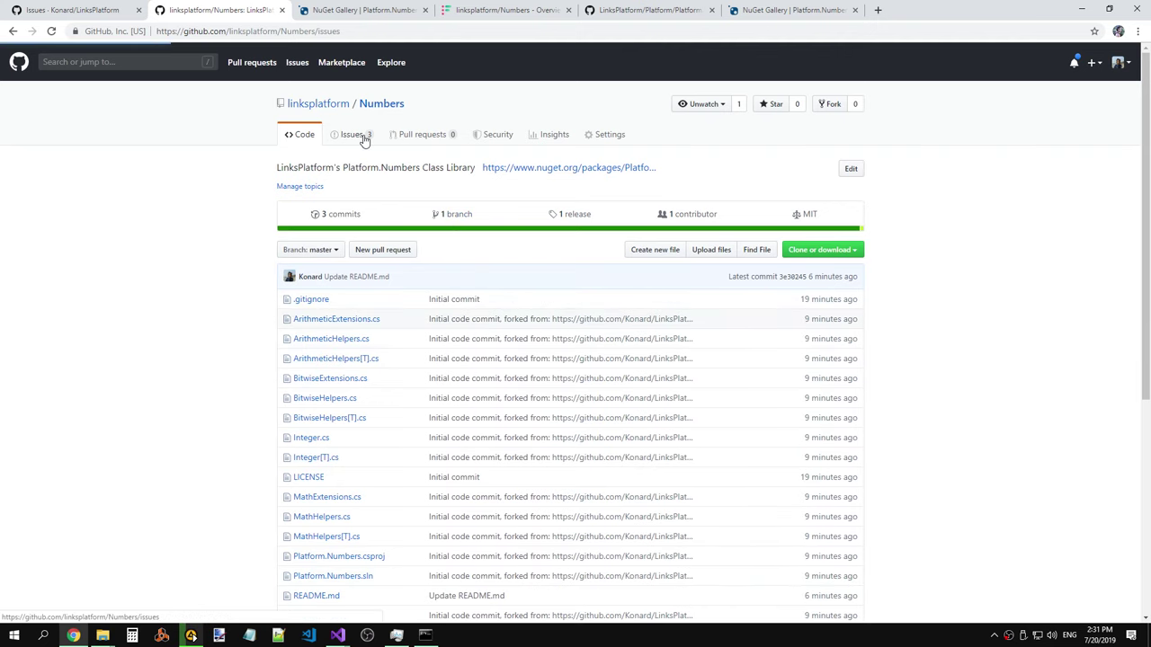
left_click(841, 260)
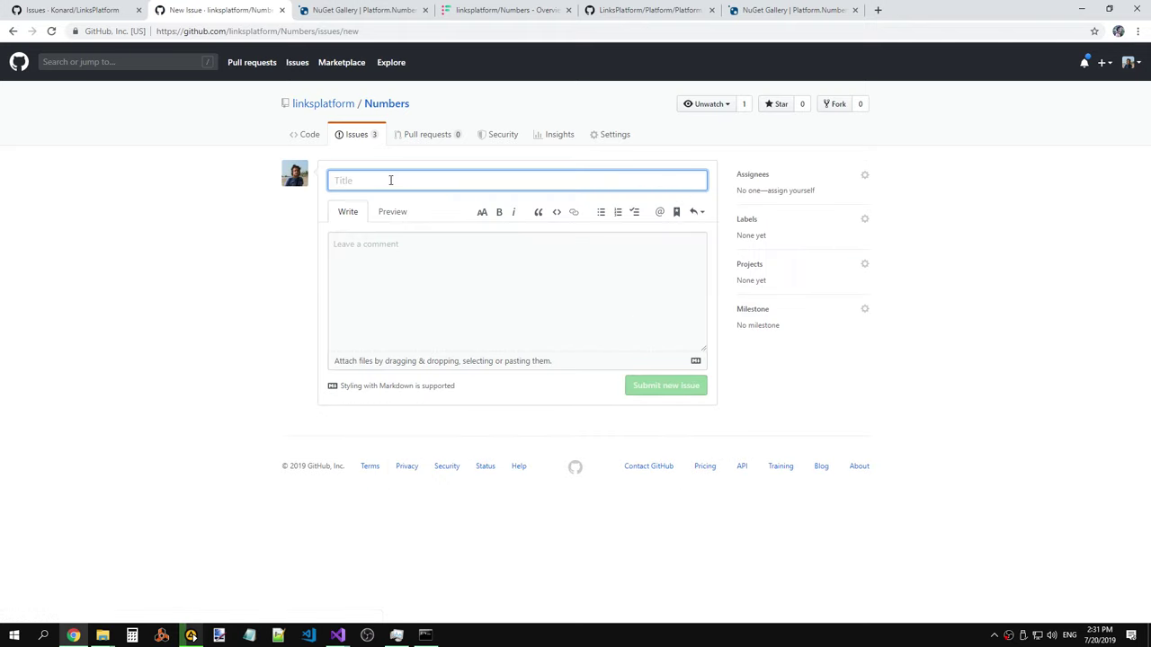
type("Is")
key("BackSpace")
key("BackSpace")
type("U")
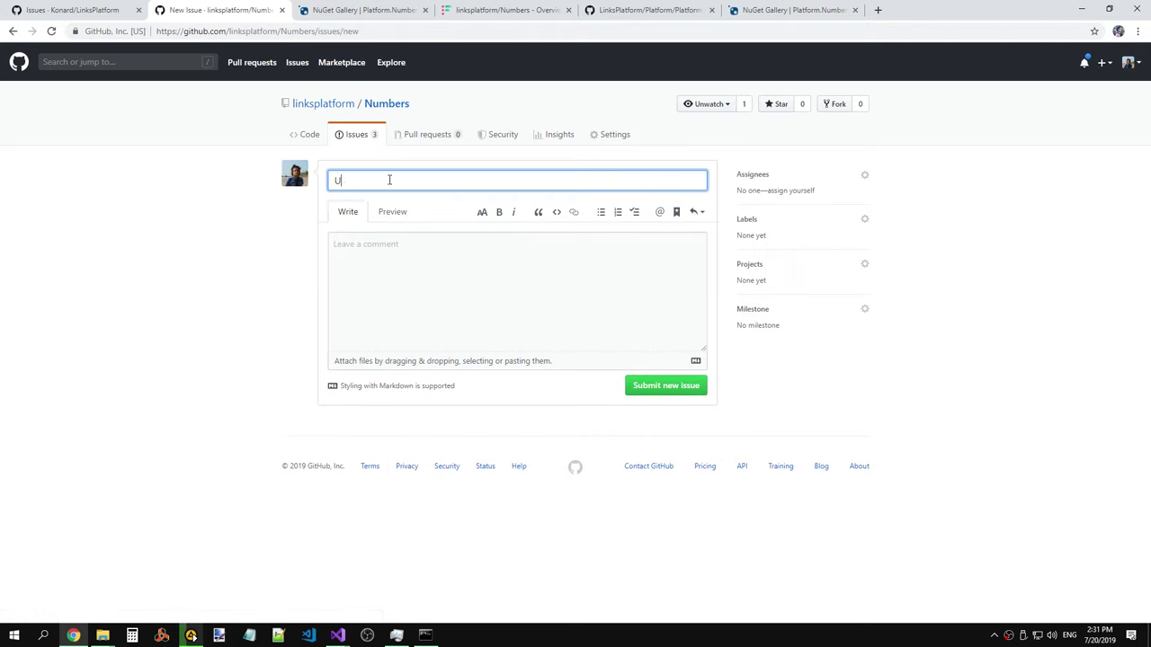
type("se updated PNG log")
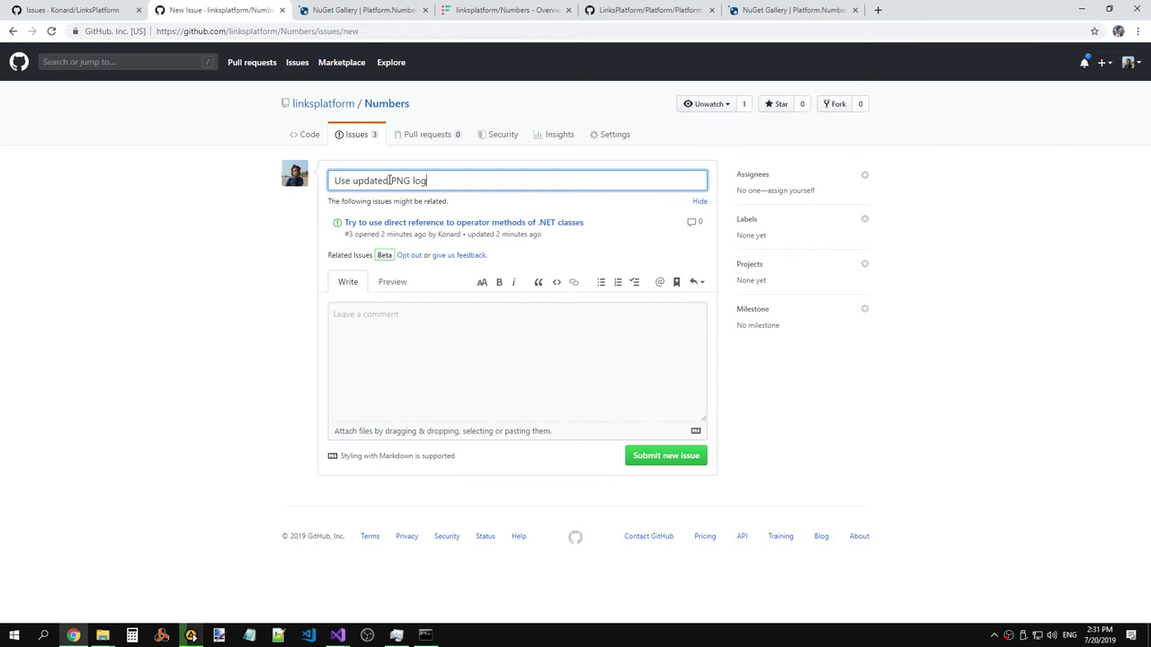
type("o")
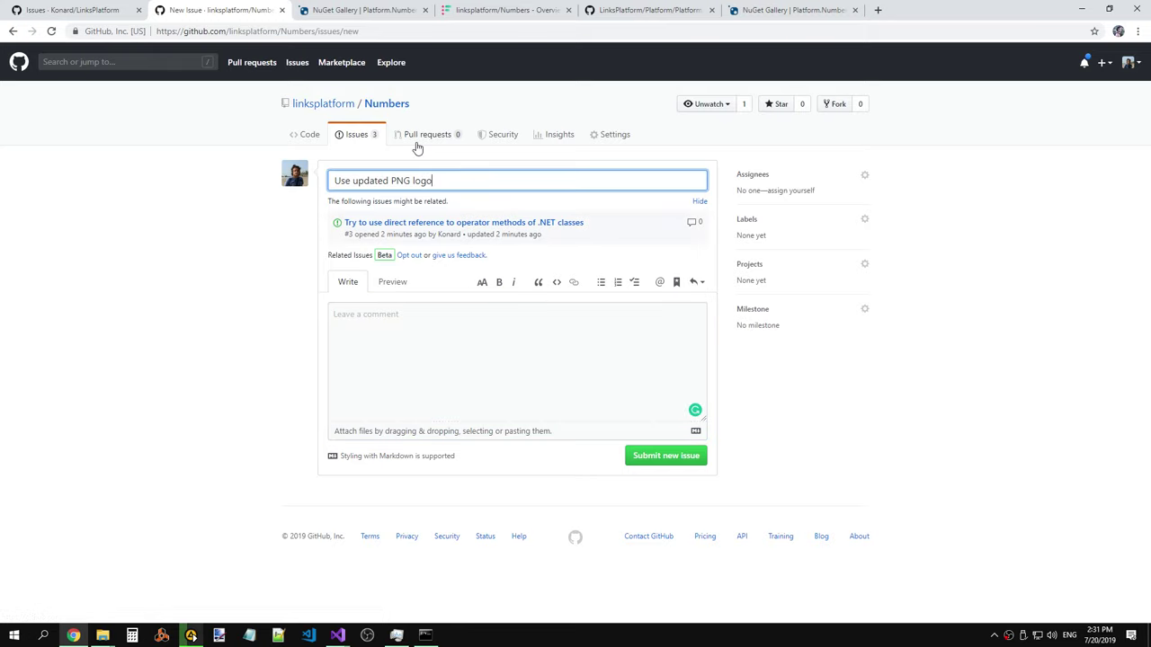
key("Tab")
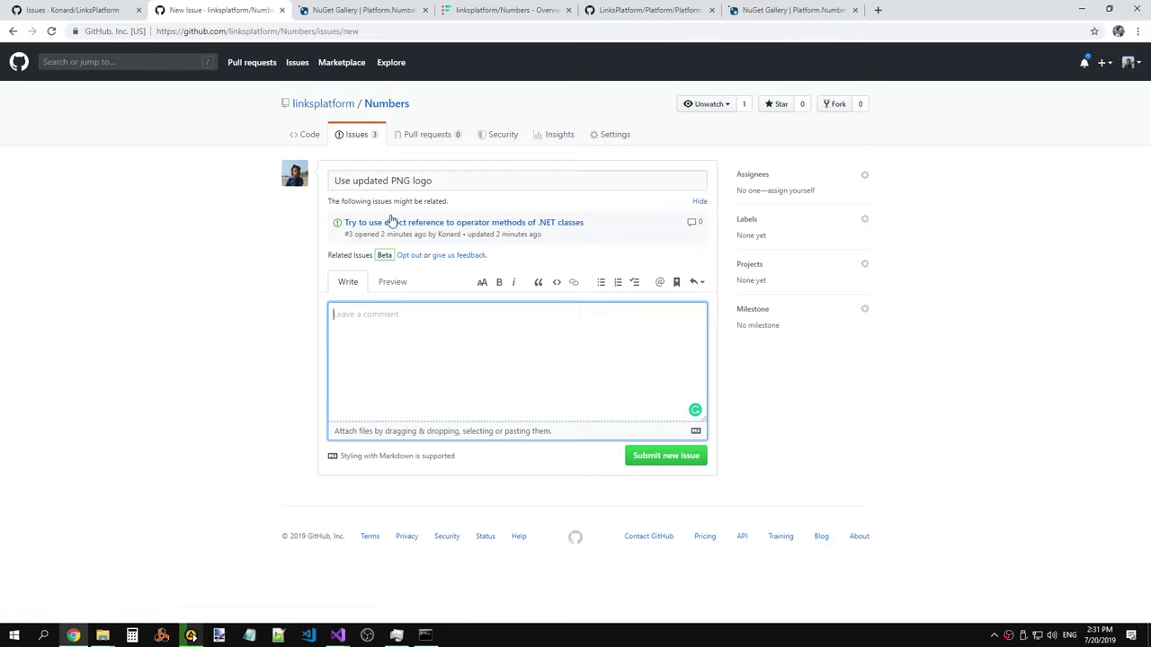
Open the linksplatform Documentation repository from the GitHub dashboard in a separate tab, keeping the issue draft open.
middle_click(18, 63)
left_click(360, 9)
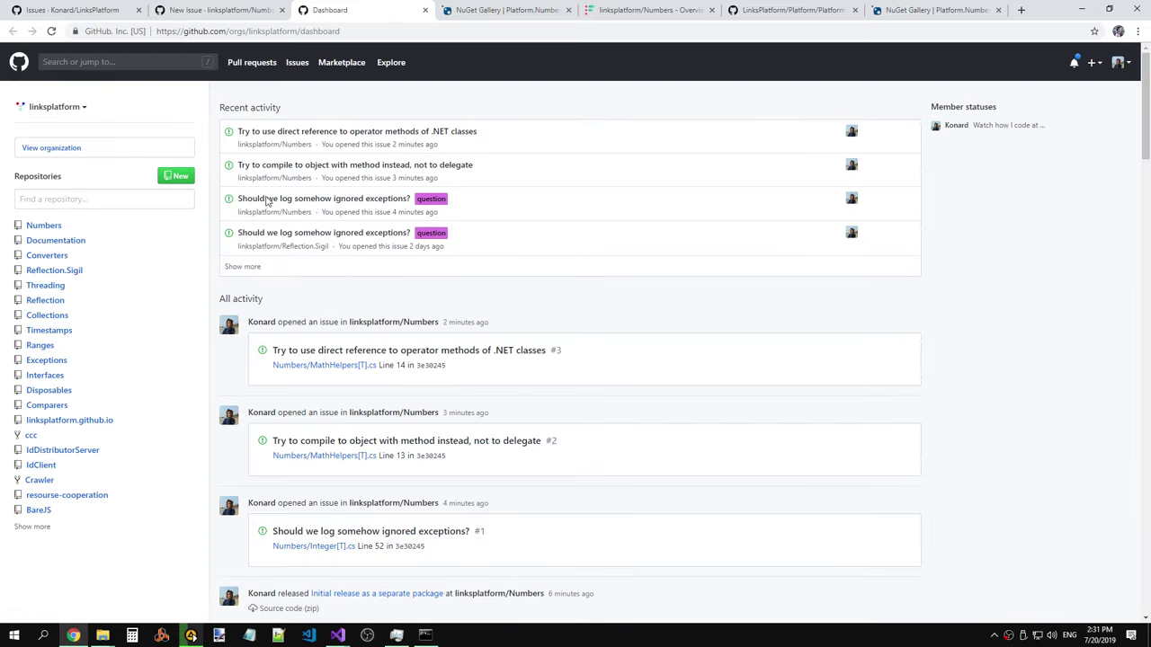
left_click(56, 241)
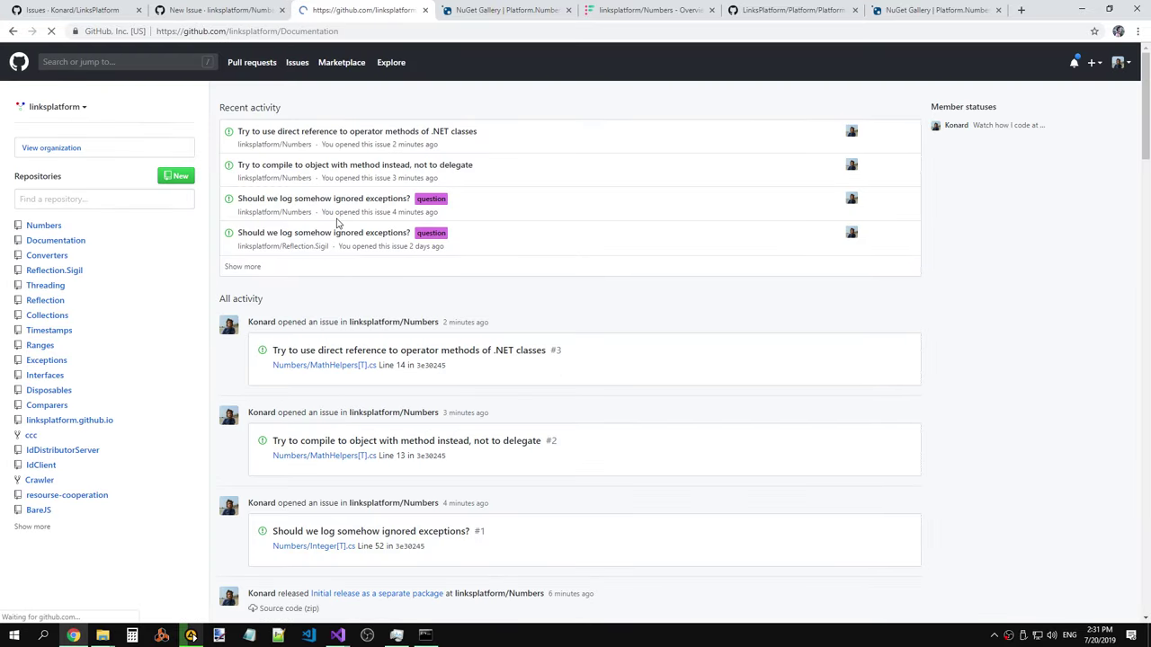
Open Avatar-rainbow.png from the doc folder of the Documentation repository's master branch.
left_click(292, 288)
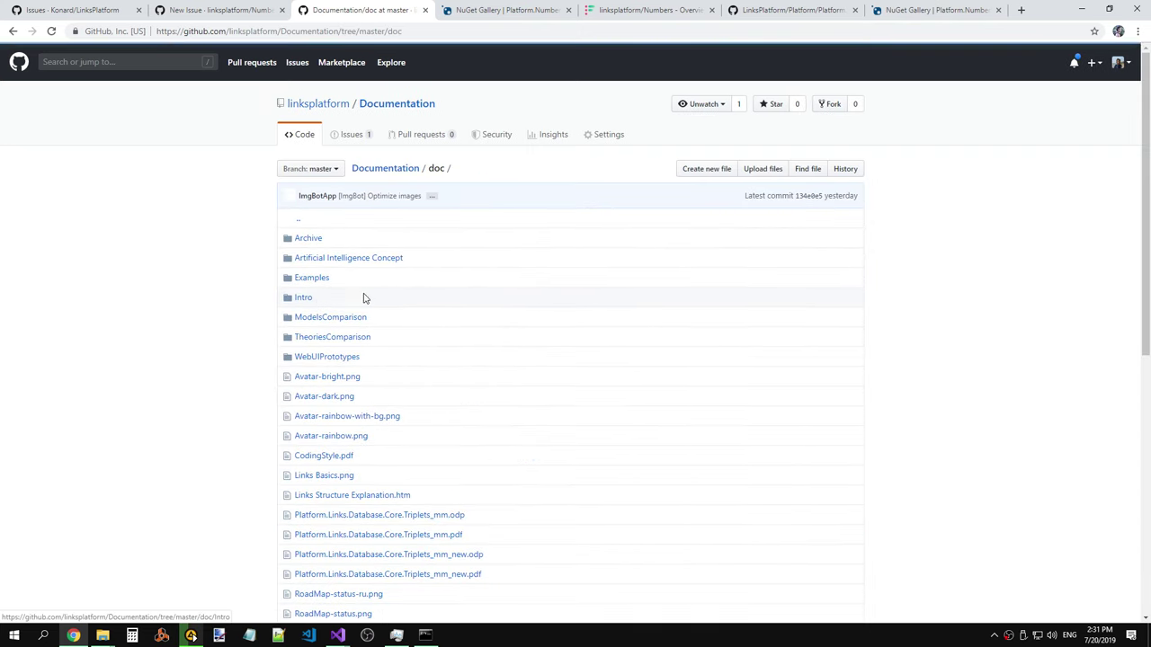
scroll(342, 297, "down", 3)
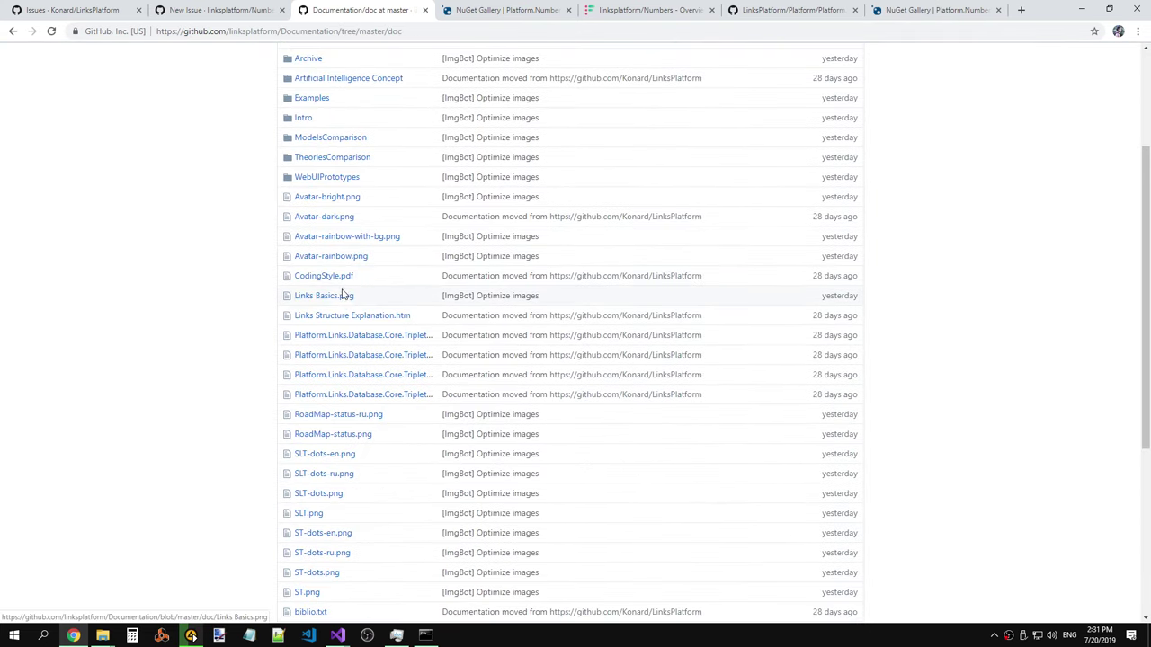
scroll(342, 295, "down", 1)
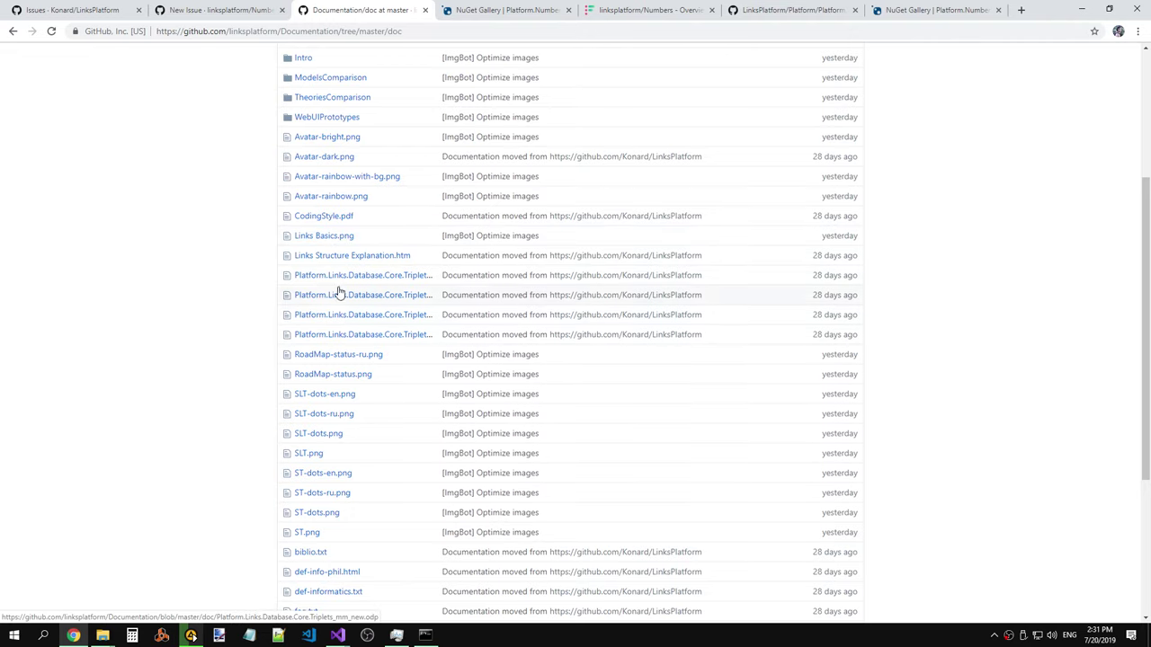
left_click(360, 201)
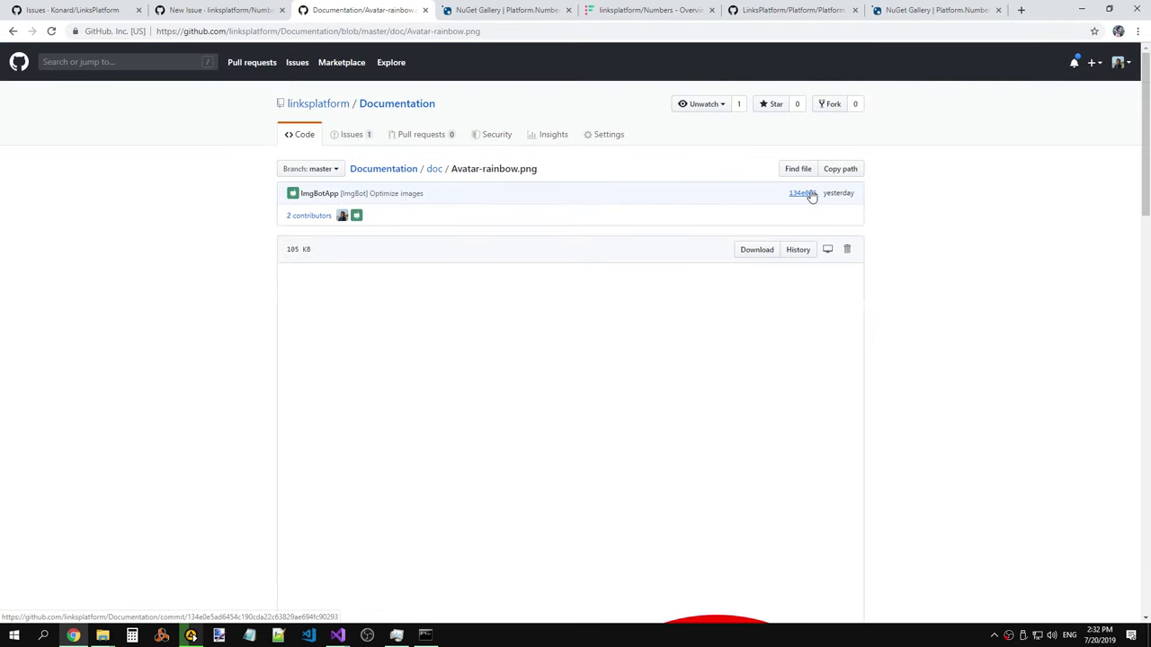
Check the latest commit that changed Avatar-rainbow.png, return to the file, and glance at the branch choices.
left_click(802, 193)
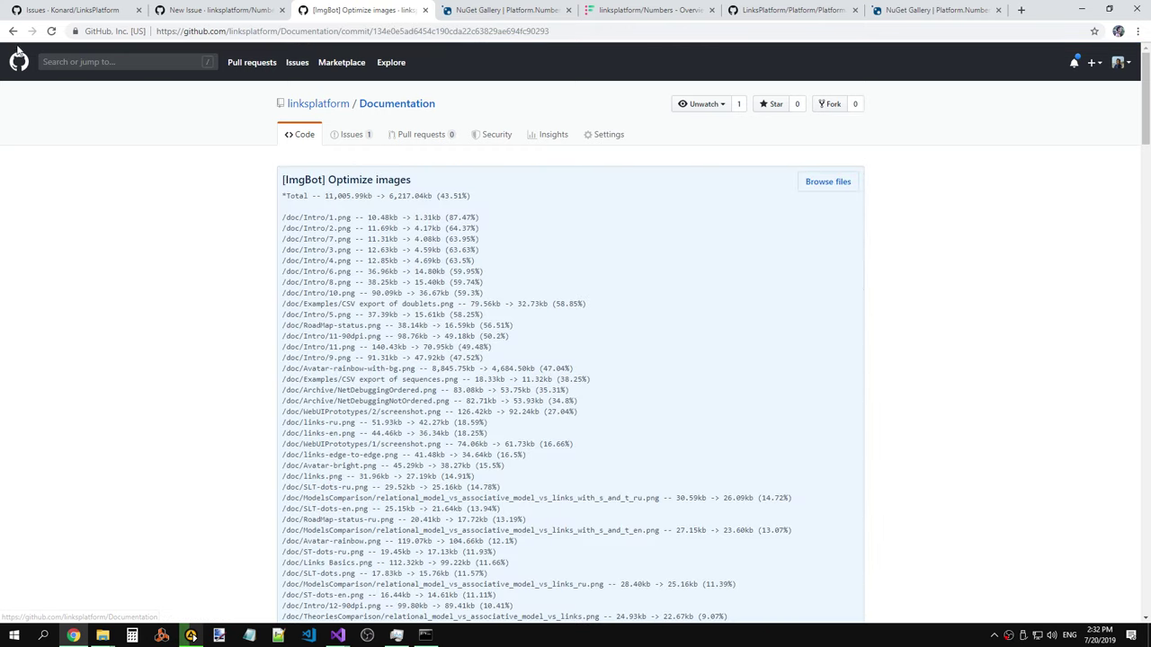
left_click(12, 30)
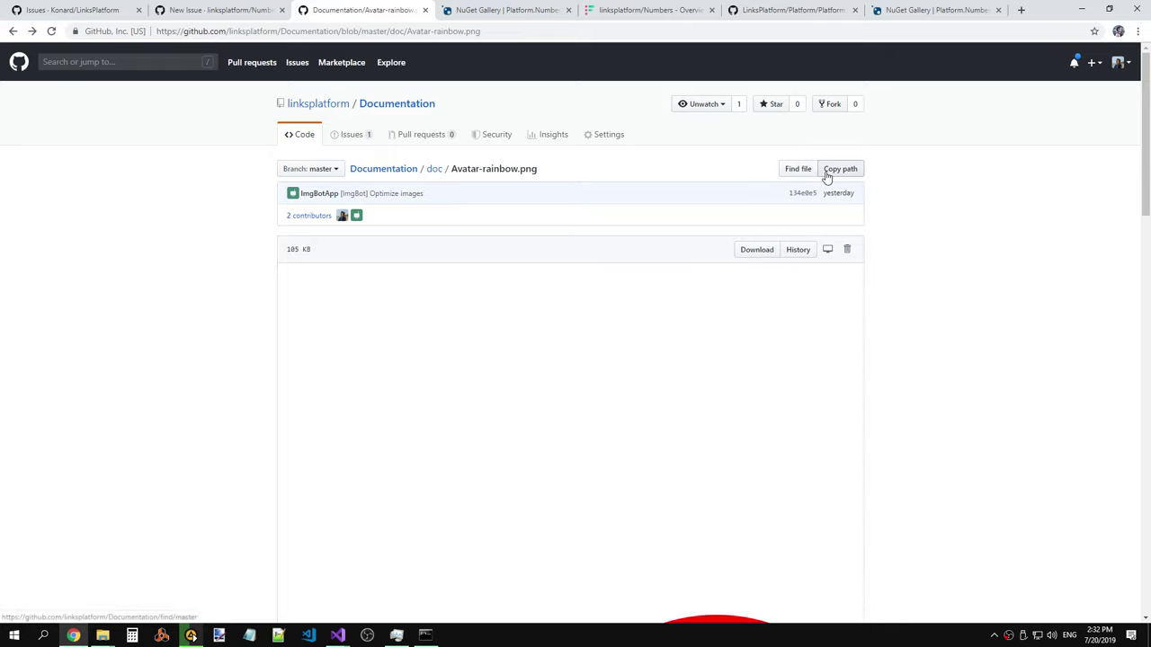
left_click(315, 169)
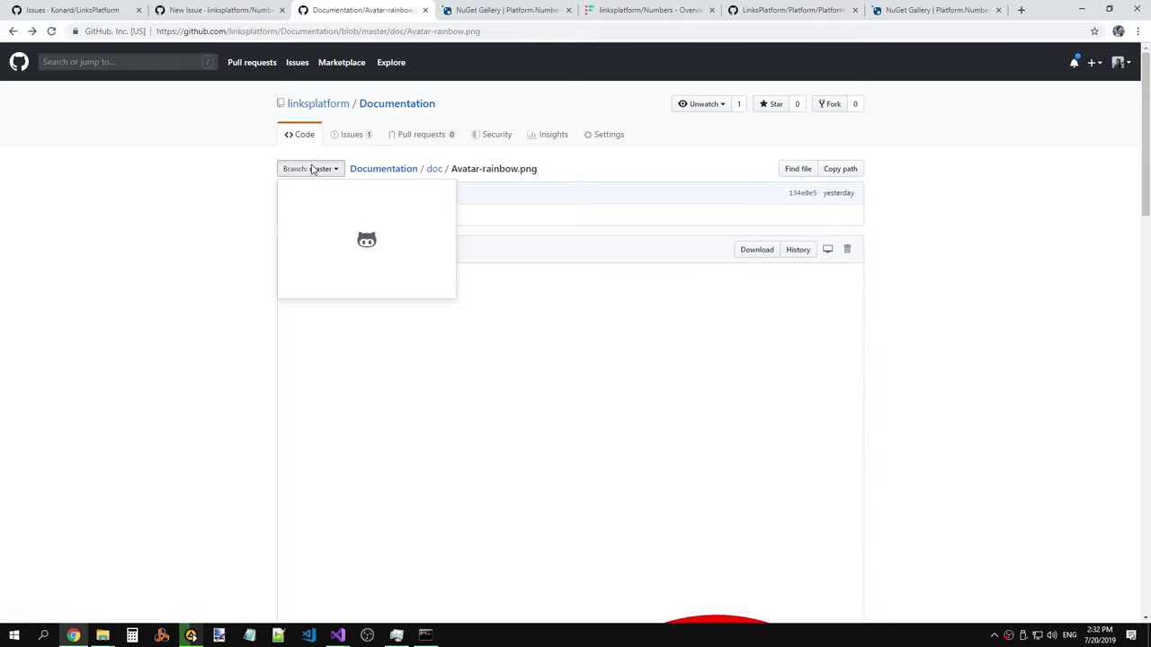
left_click(314, 169)
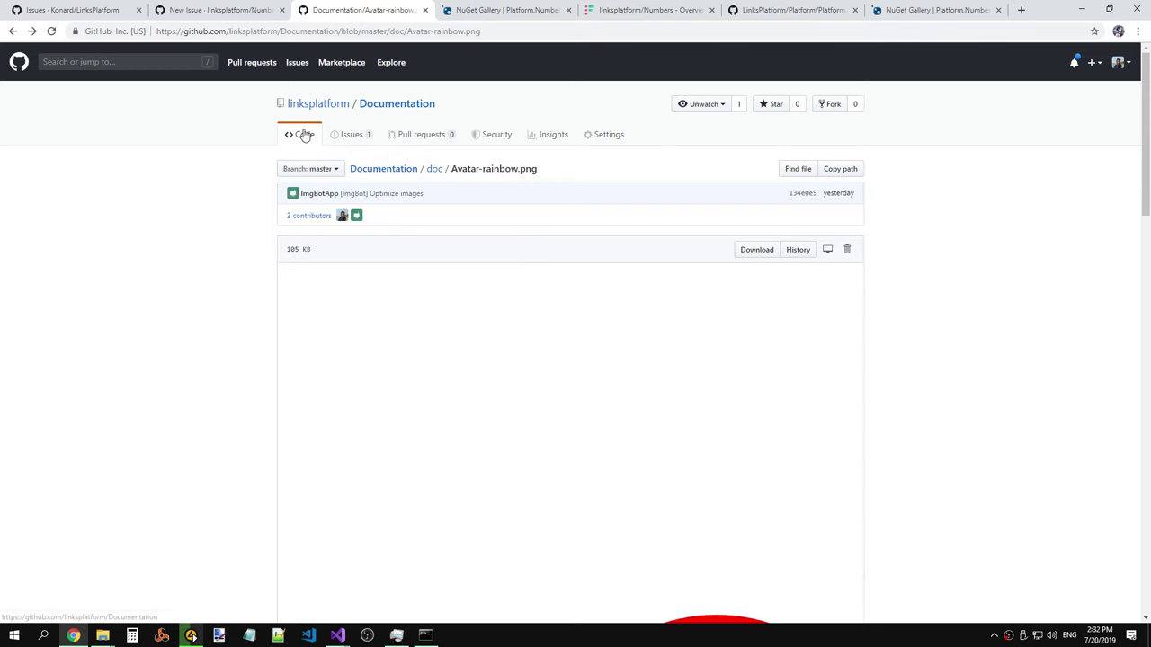
Browse the Documentation repository at its latest merge commit and open doc/Avatar-rainbow.png in that version.
left_click(299, 134)
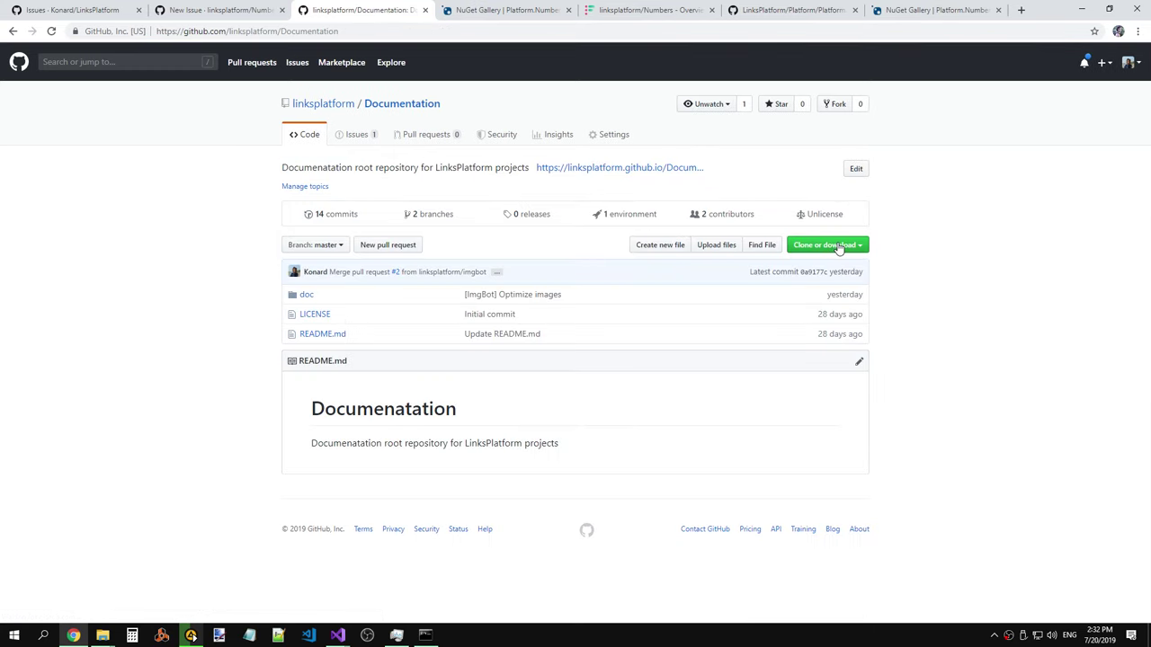
left_click(824, 274)
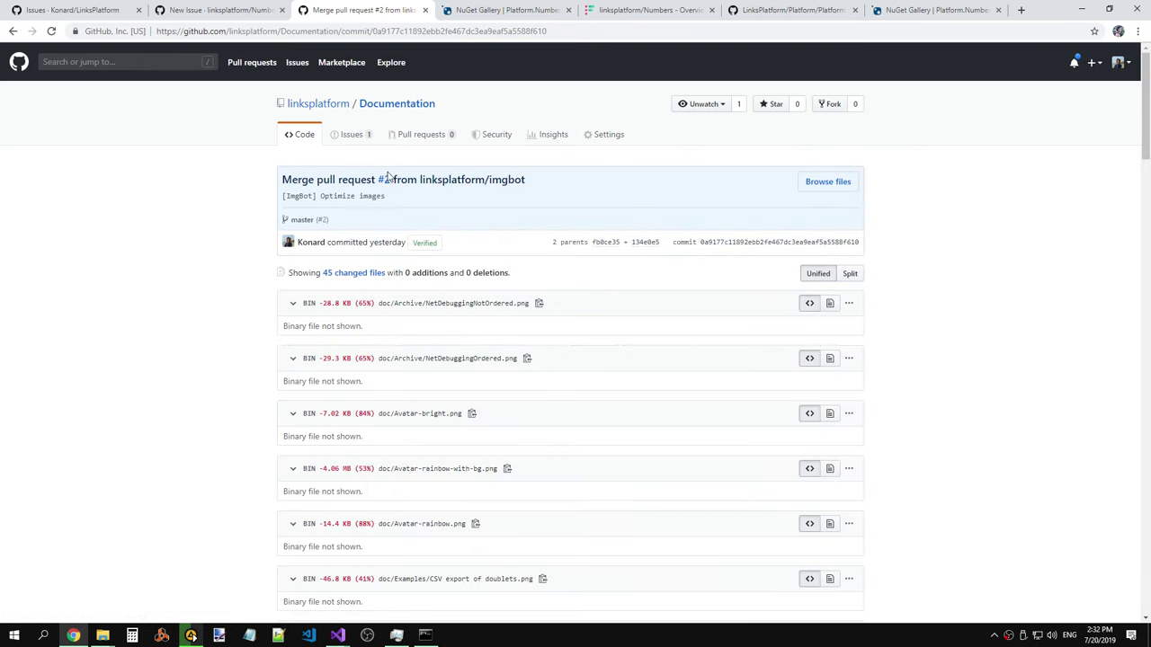
left_click(820, 186)
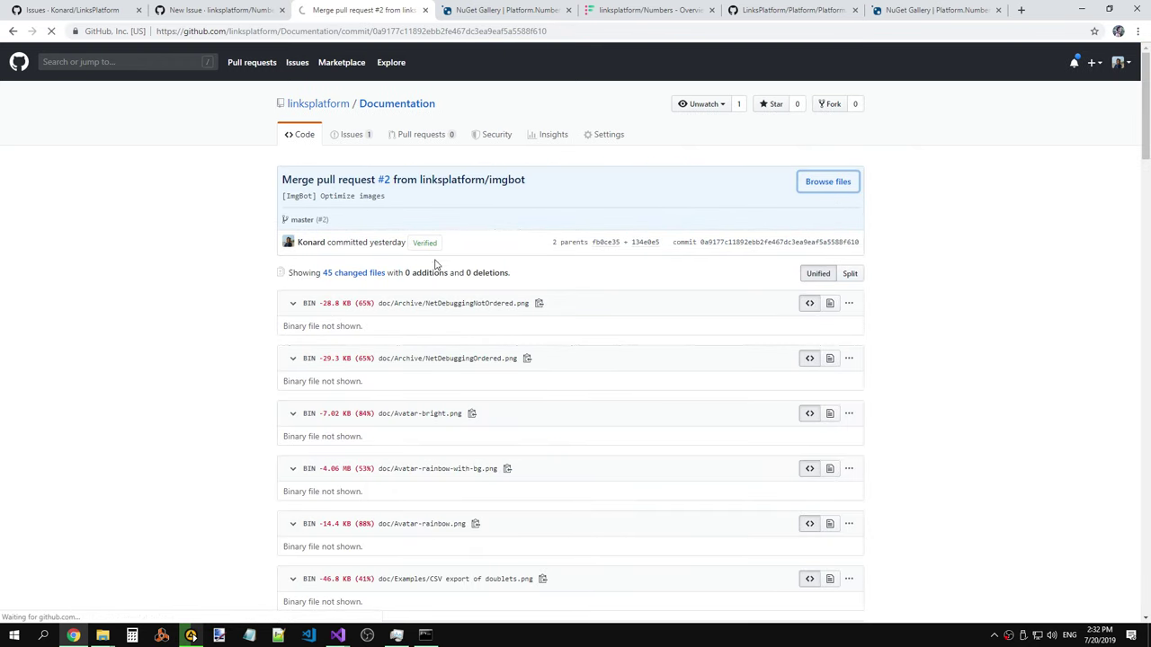
left_click(292, 286)
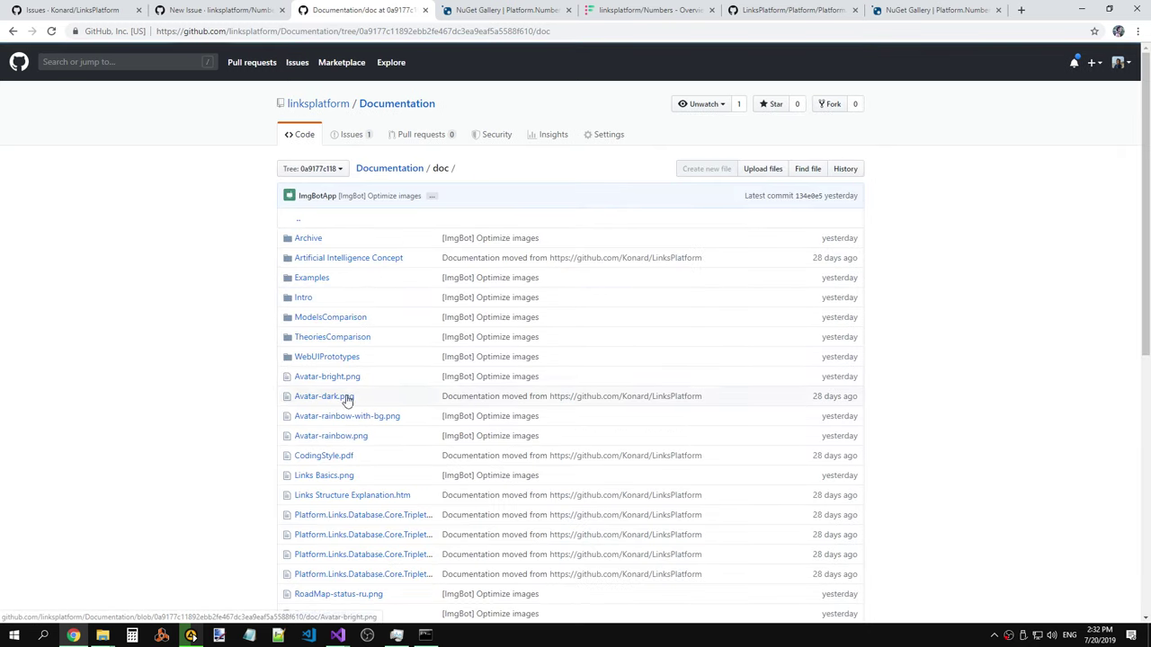
left_click(341, 436)
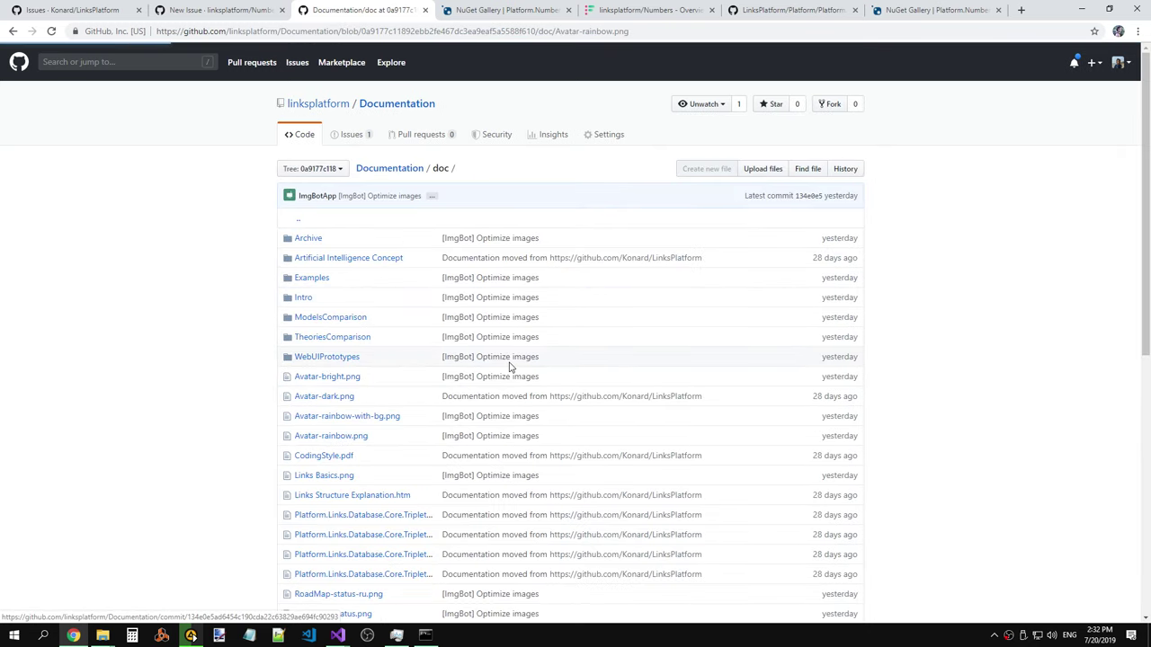
Copy the commit-specific address of Avatar-rainbow.png into the comment of the "Use updated PNG logo" issue draft.
left_click(653, 28)
key("ctrl+c")
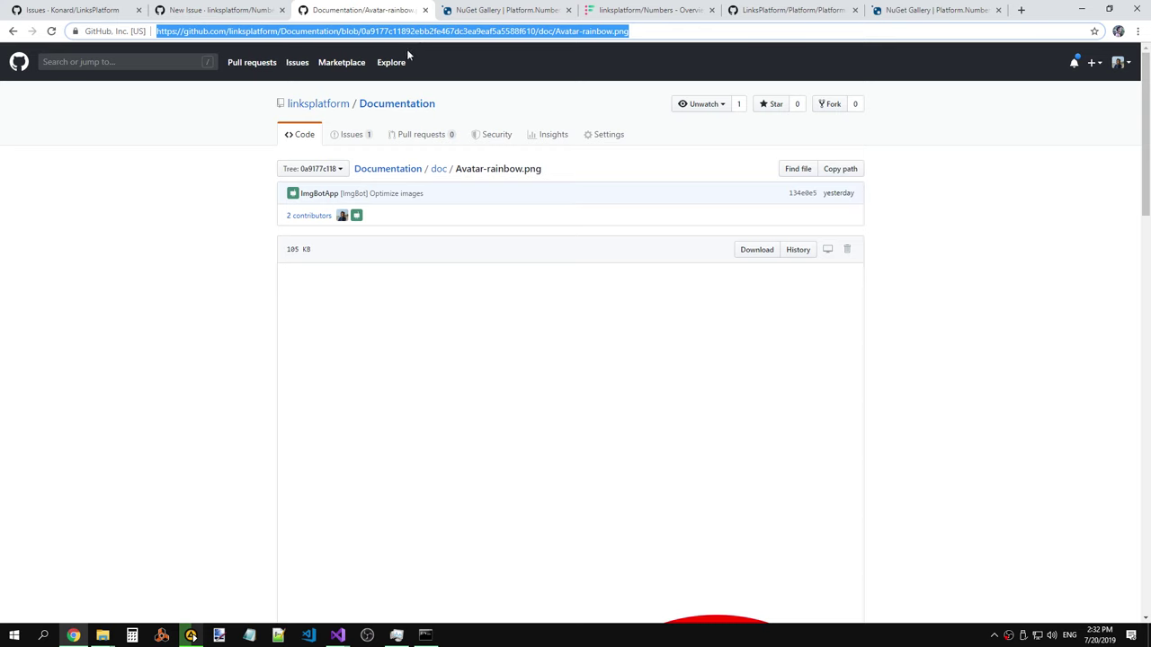
left_click(244, 14)
left_click(461, 331)
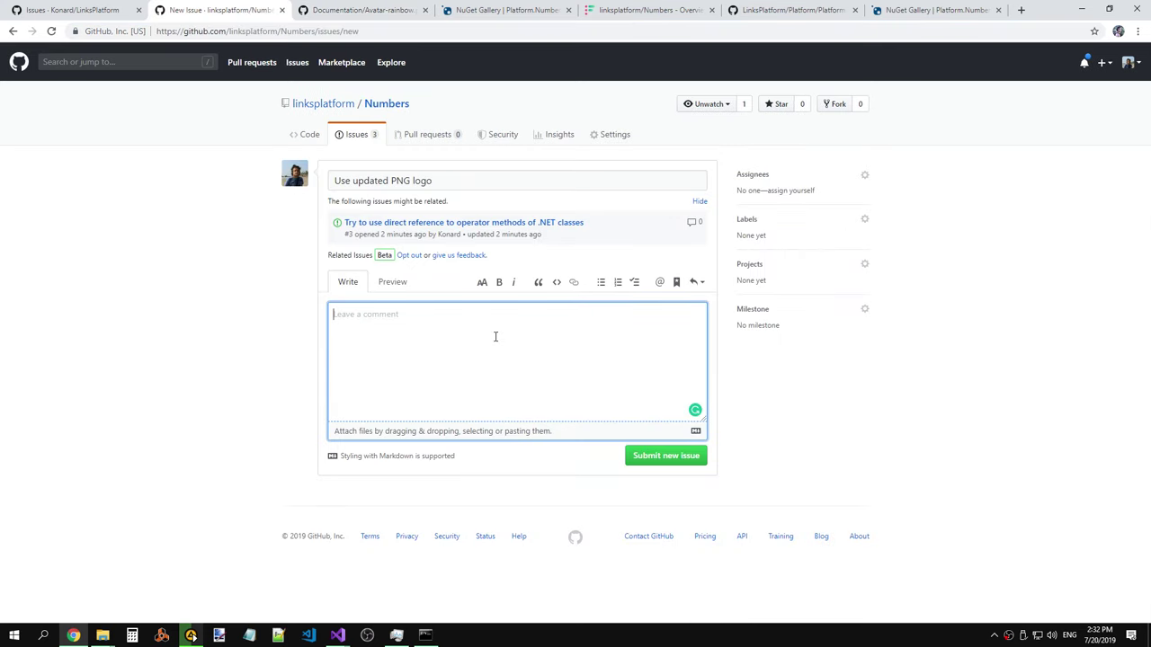
key("ctrl+v")
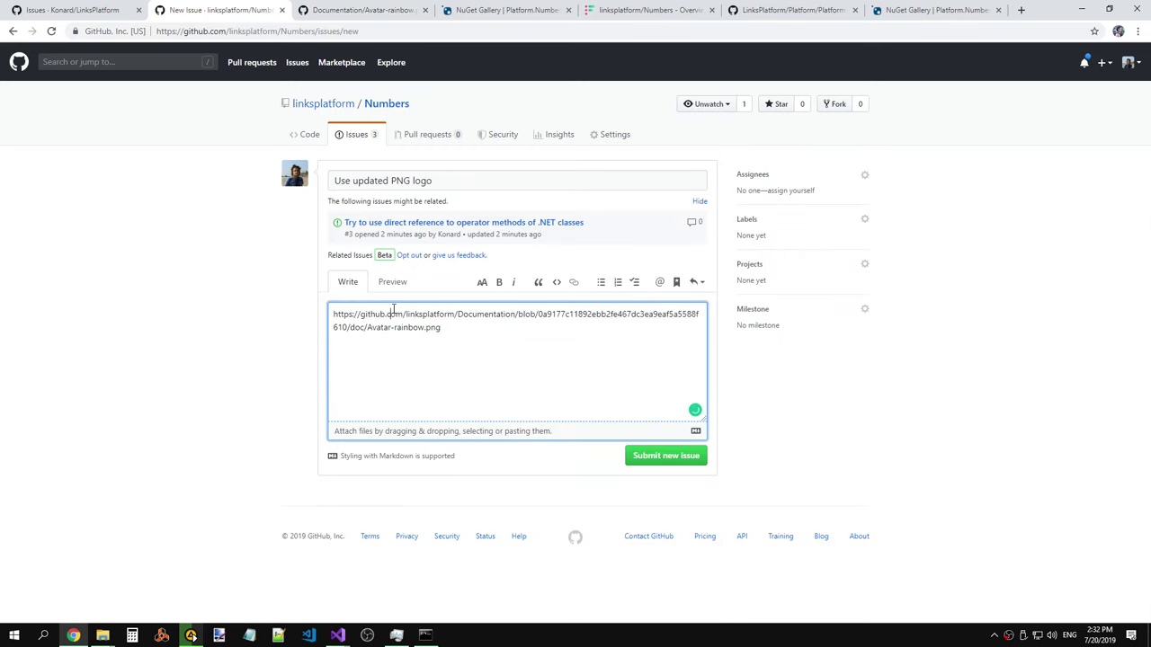
Insert blank lines above the logo link in the issue comment and label it "New logo:".
key("Return")
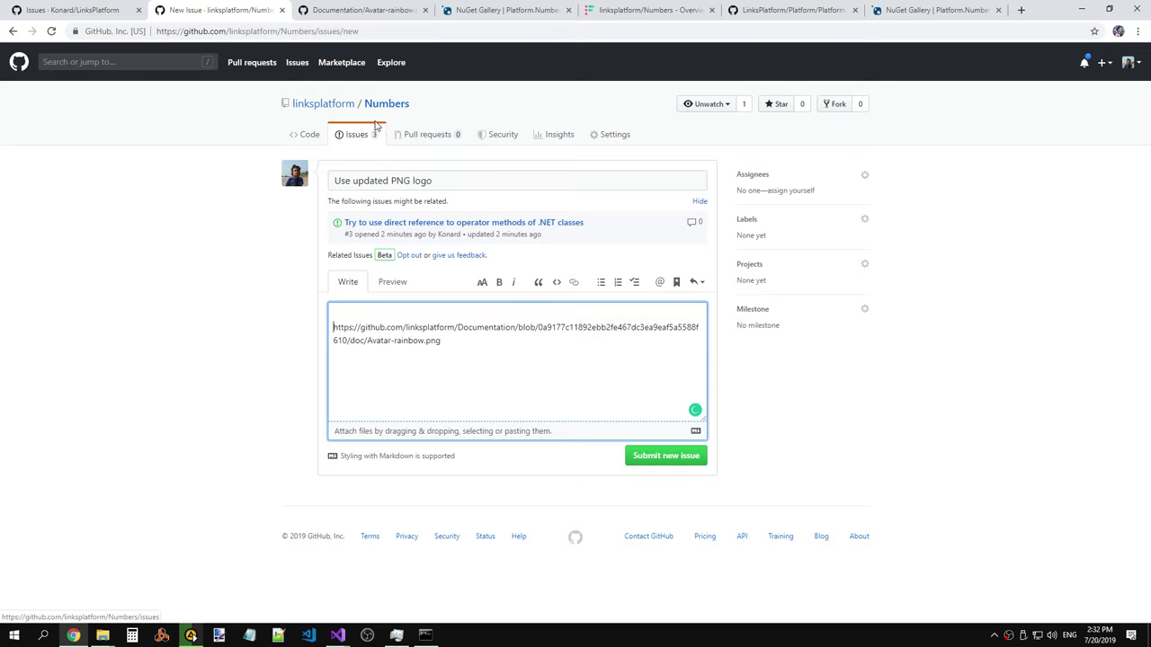
key("Return")
left_click(383, 313)
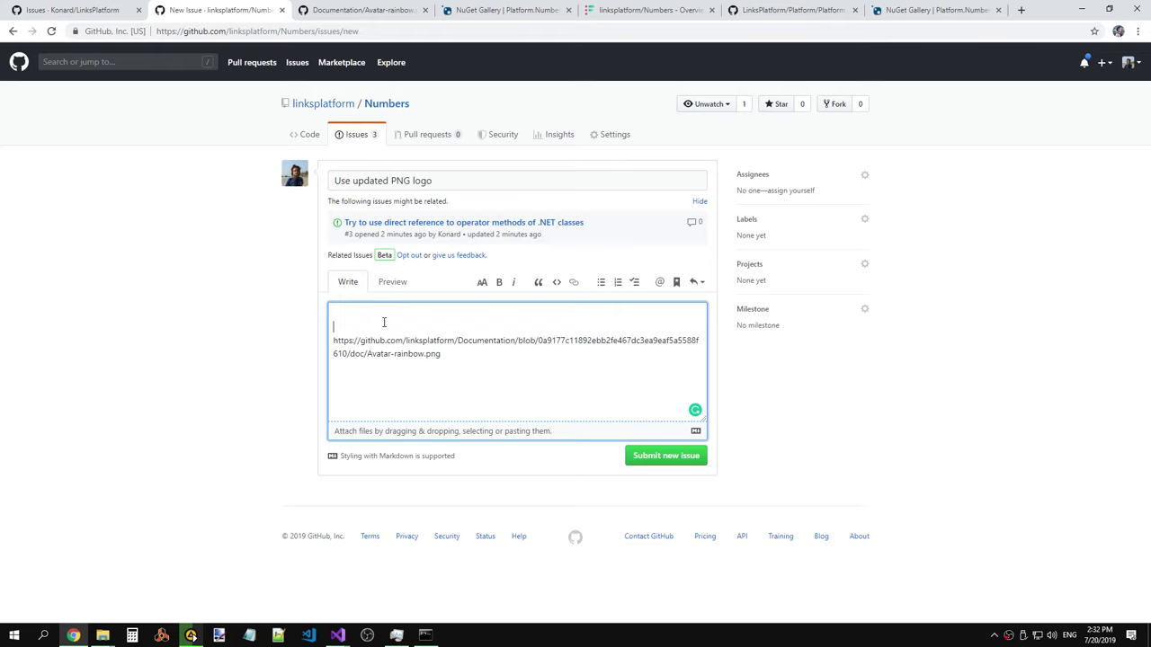
key("Return")
type("New logo:")
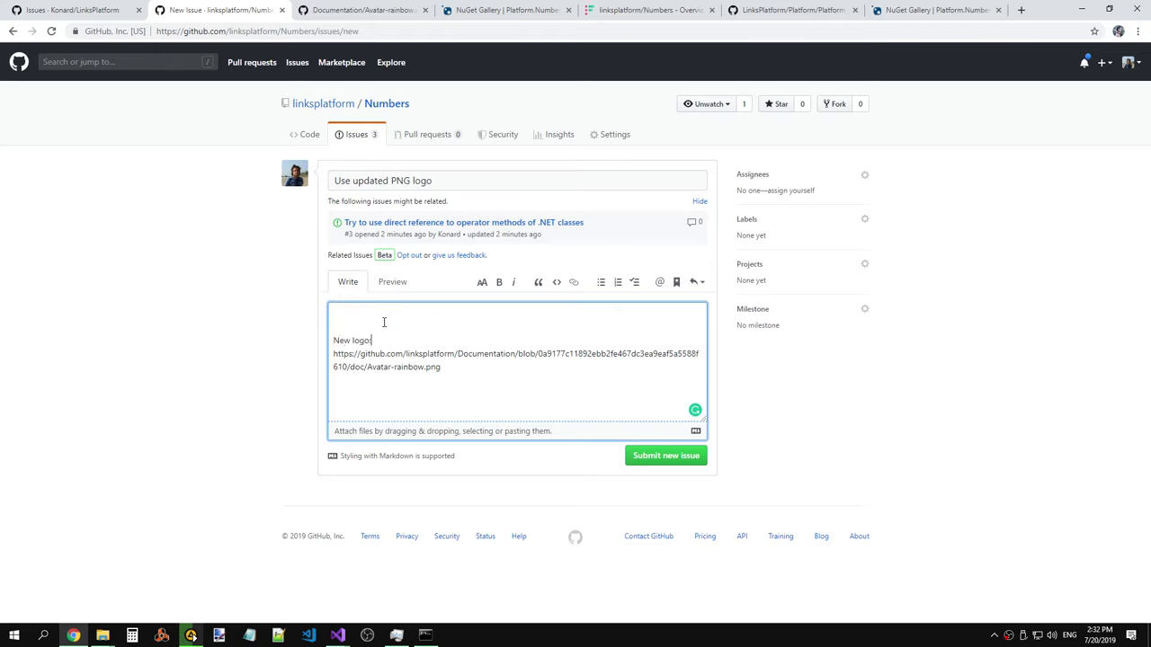
Open the Numbers repository in a separate tab and display its Platform.Numbers.csproj file.
right_click(383, 108)
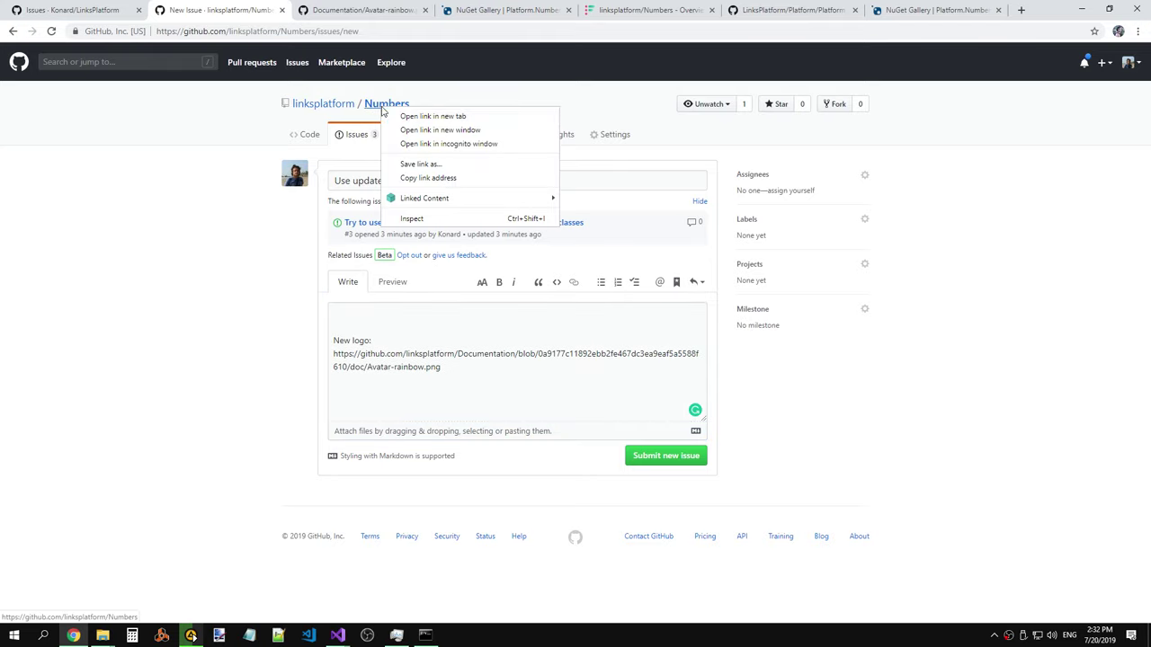
left_click(432, 116)
left_click(424, 11)
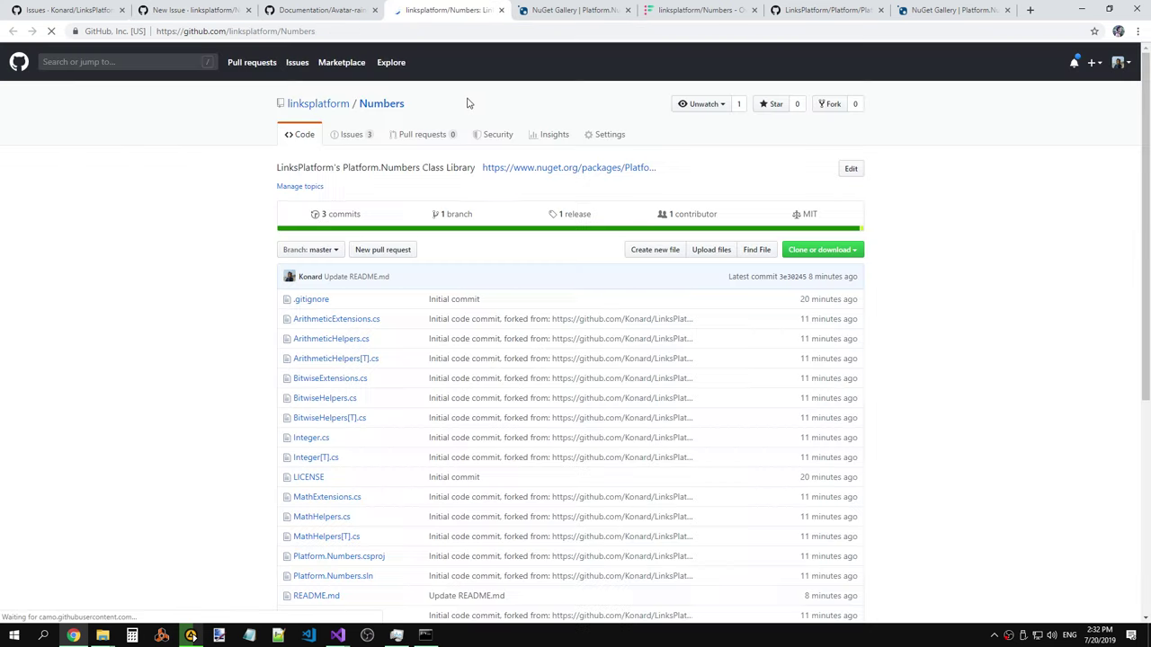
scroll(359, 328, "down", 3)
left_click(333, 317)
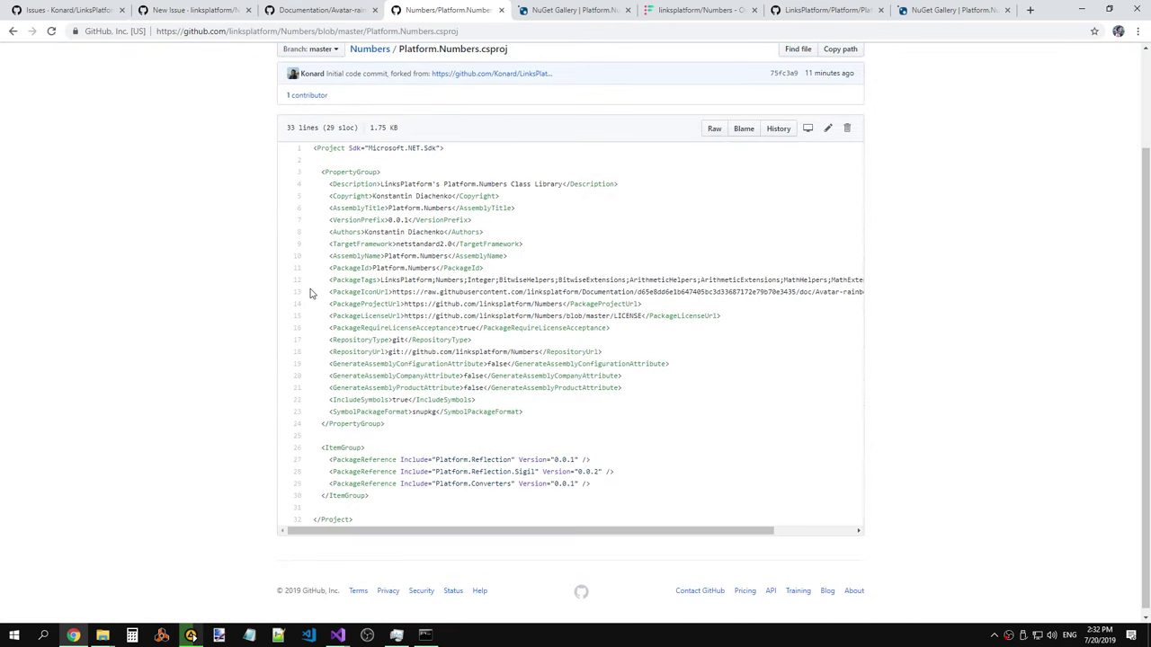
Copy the permalink to line 13, the PackageIconUrl entry, of Platform.Numbers.csproj.
left_click(296, 293)
left_click(277, 292)
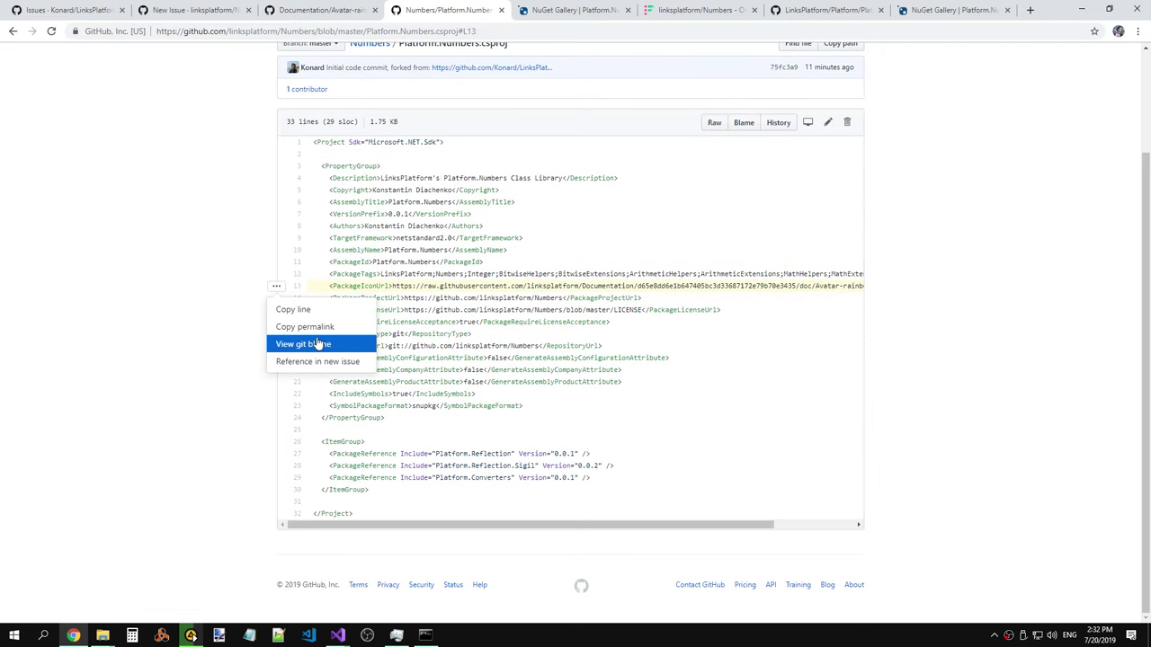
key("Escape")
Paste the line 13 permalink at the start of the issue comment and submit the new issue.
left_click(303, 10)
left_click(215, 9)
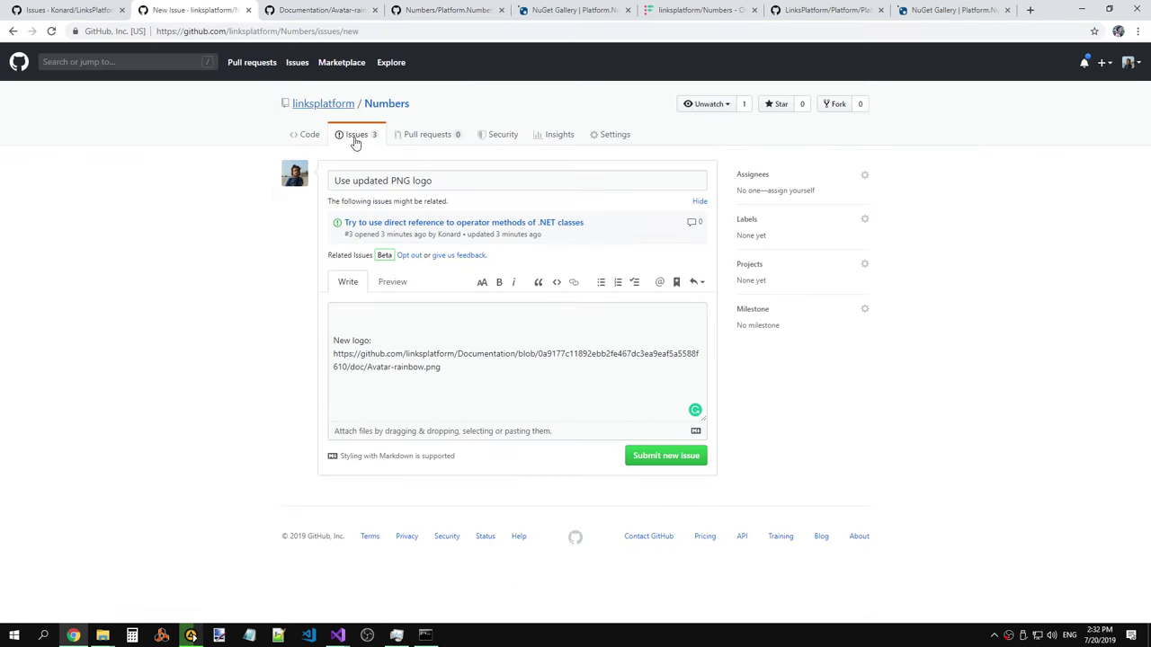
left_click(411, 313)
type("https://github.com/linksplatform/Numbers/blob/3e30245cba6979a0d505426168b714e23535c585/Platform.Numbers.csproj#L13")
left_click(644, 457)
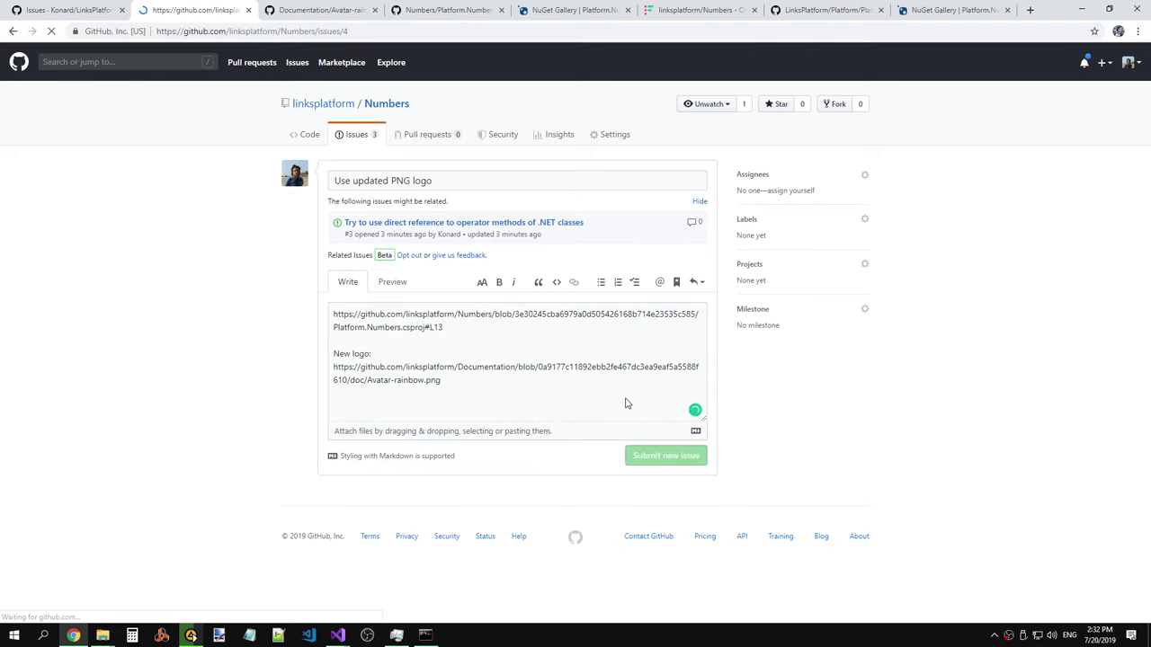
Look over the submitted logo issue, then reload the Platform.Numbers package page on NuGet.
left_click_drag(511, 318, 444, 327)
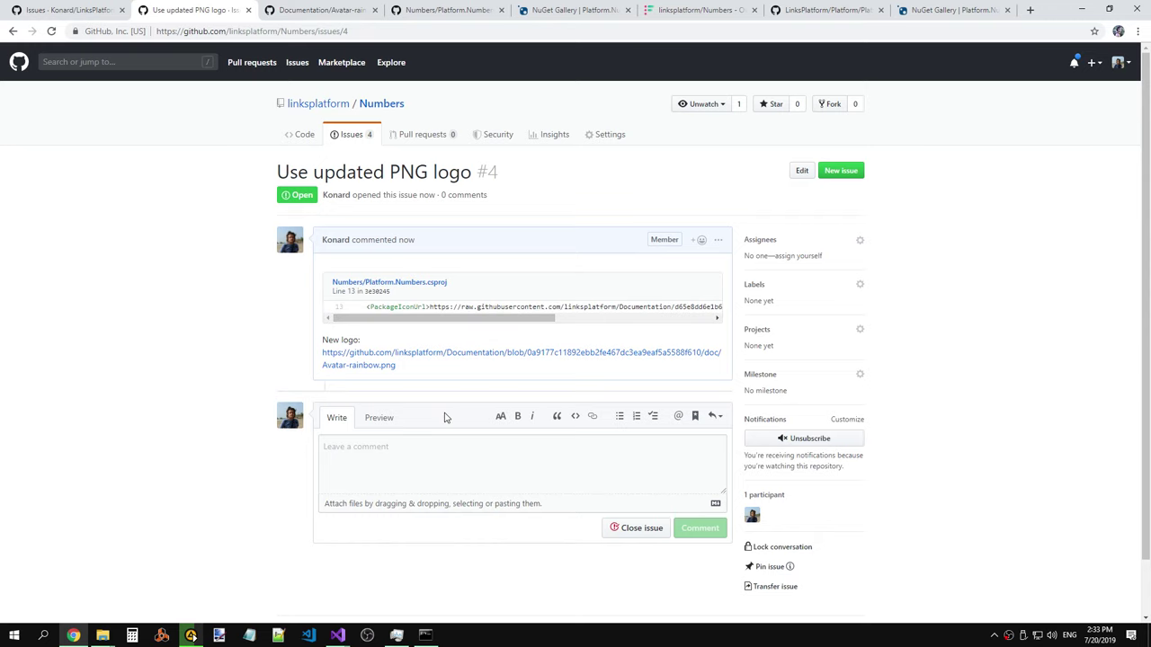
scroll(444, 417, "down", 1)
scroll(457, 387, "up", 1)
left_click(564, 11)
left_click(53, 31)
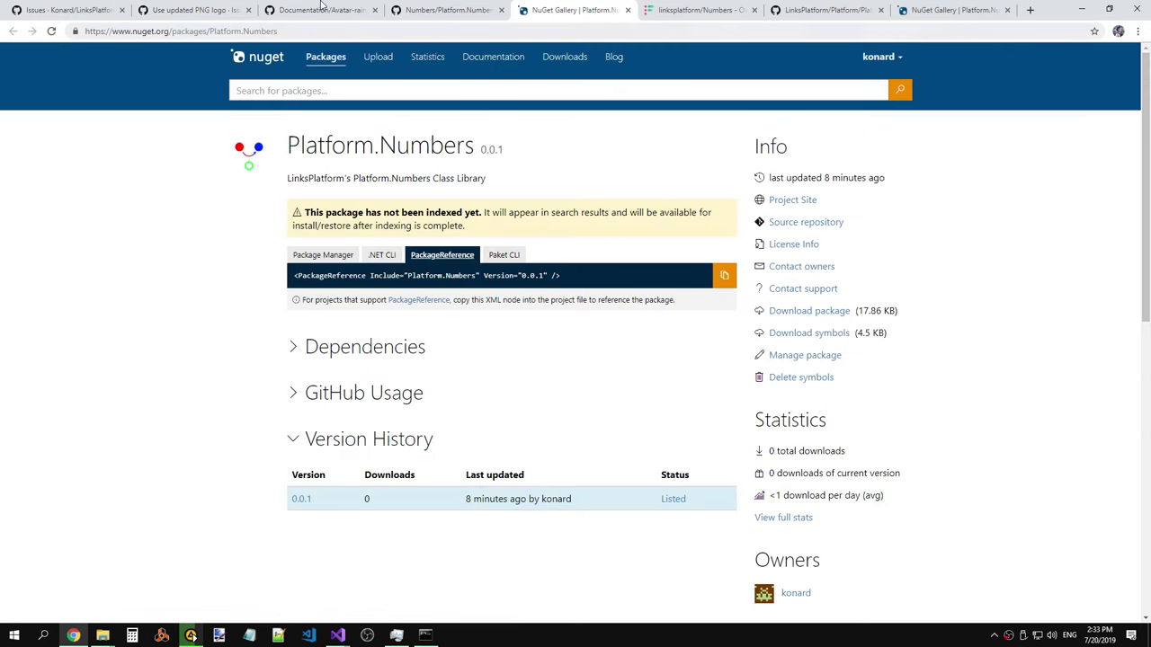
Return to the "Use updated PNG logo" issue and inspect the full PackageIconUrl line in its embedded code snippet.
left_click(419, 13)
left_click(326, 13)
left_click(201, 14)
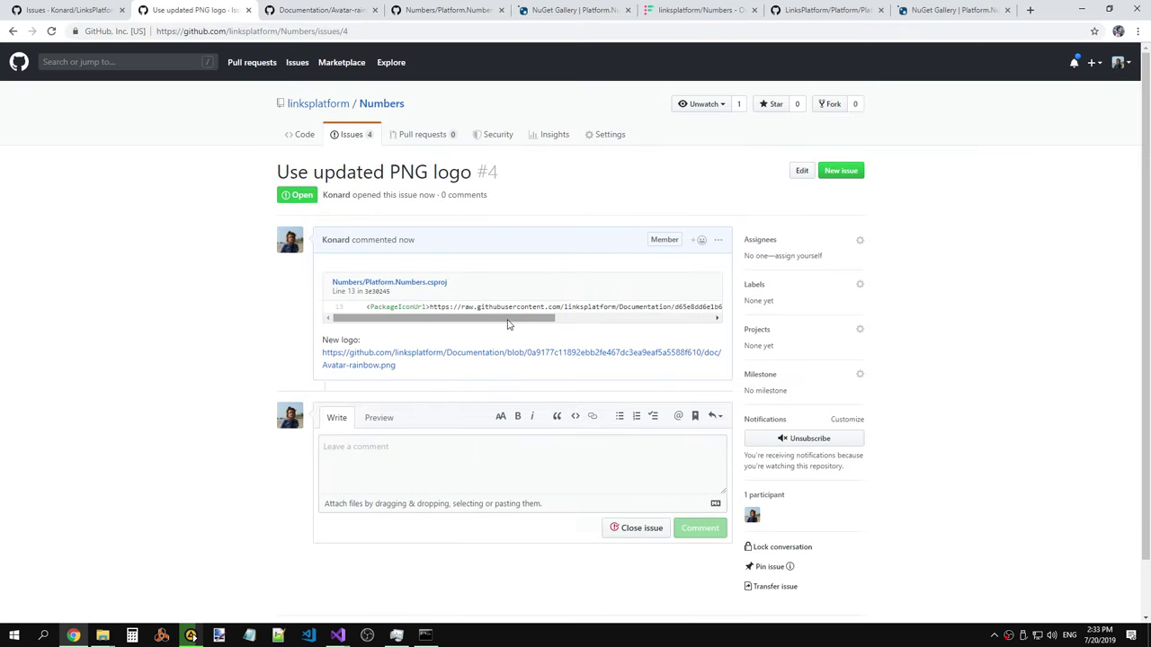
left_click_drag(506, 321, 404, 327)
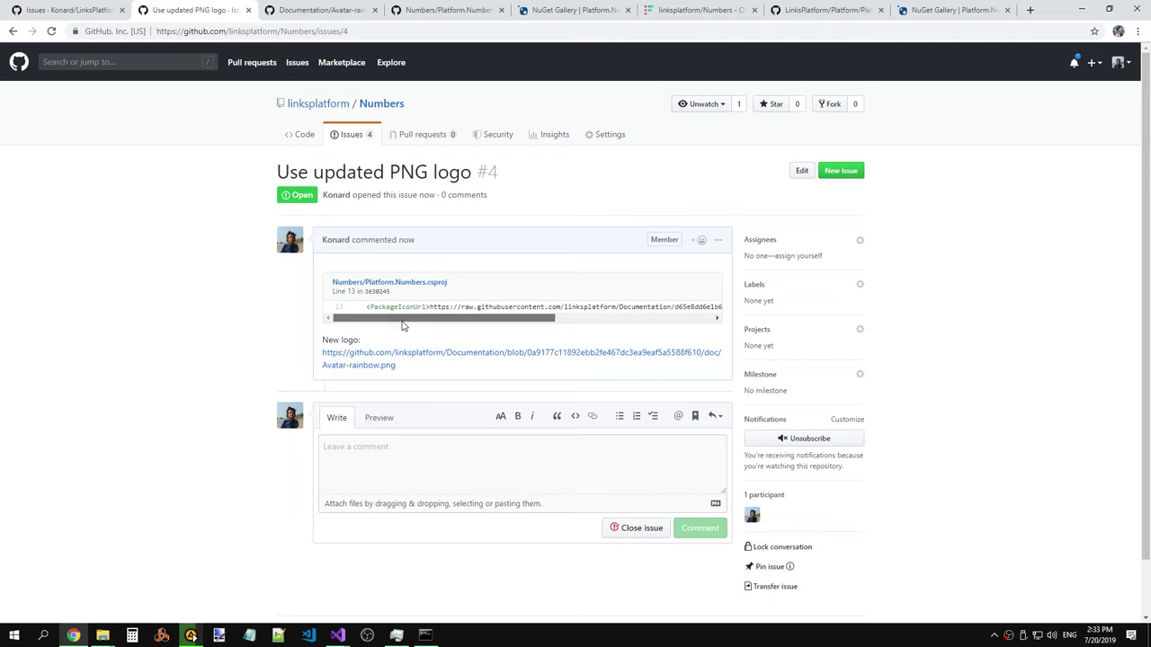
left_click(587, 328)
left_click_drag(636, 329, 481, 329)
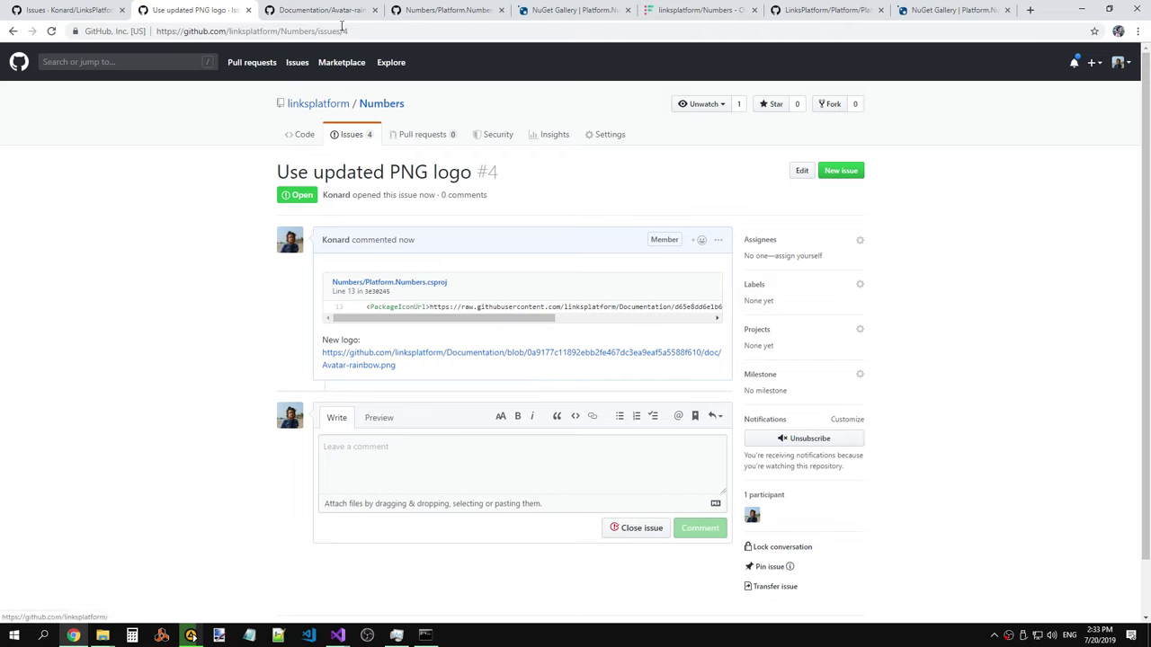
Look through the Platform.Helpers folder that contains Numbers in the LinksPlatform repository on GitHub.
left_click(838, 11)
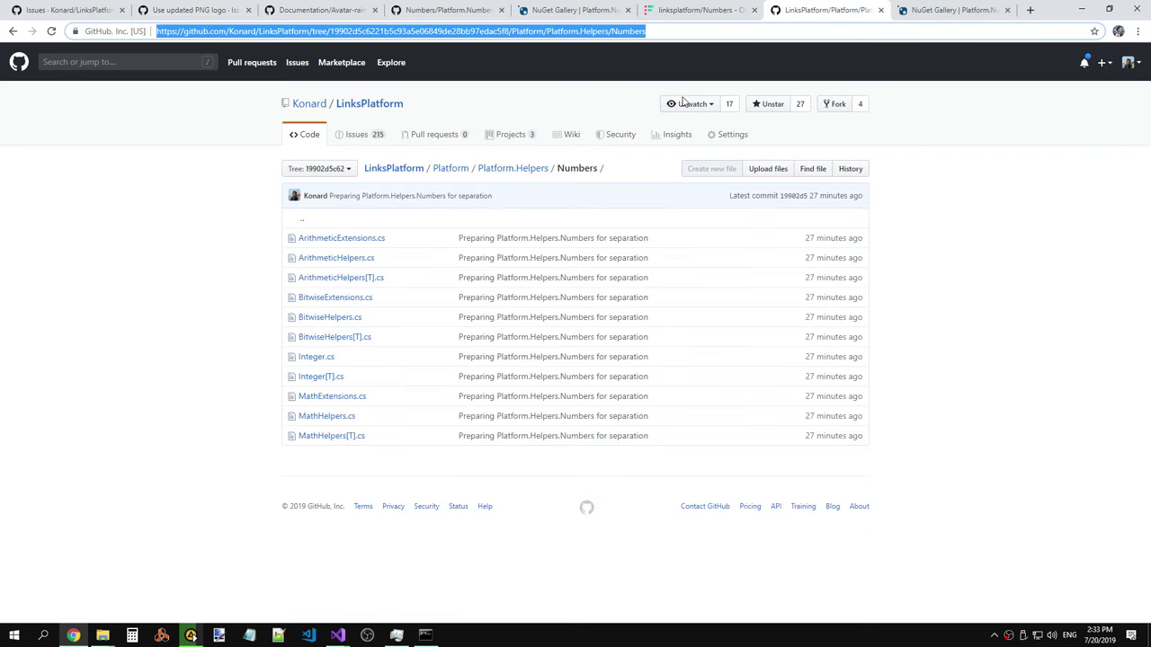
left_click(539, 171)
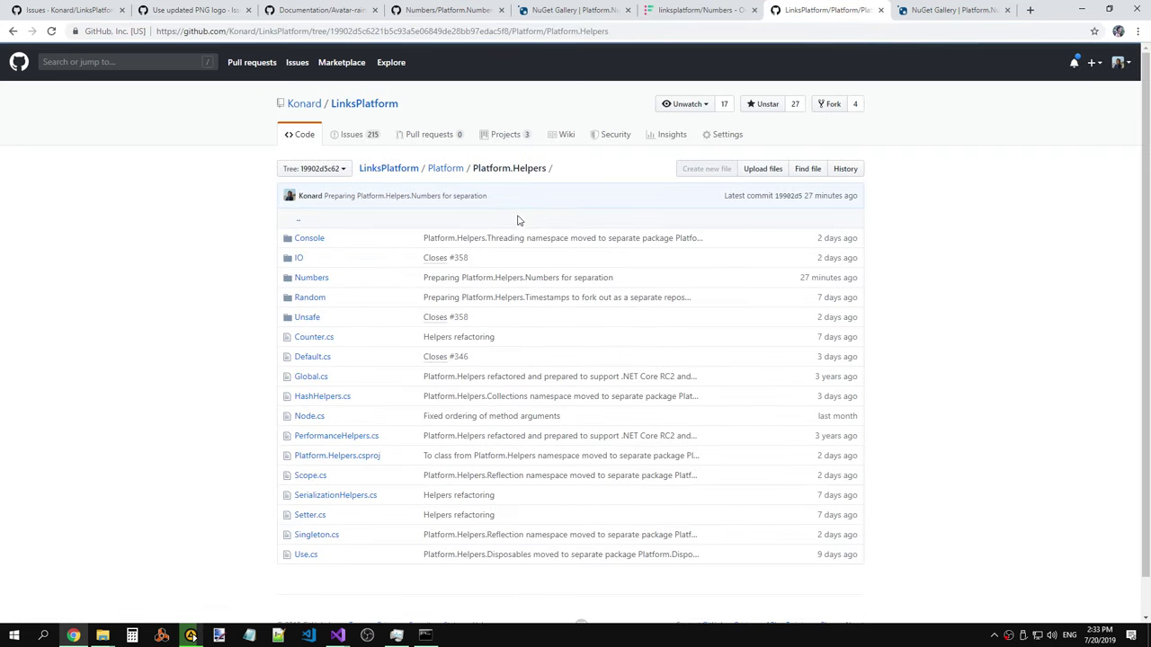
scroll(540, 220, "down", 1)
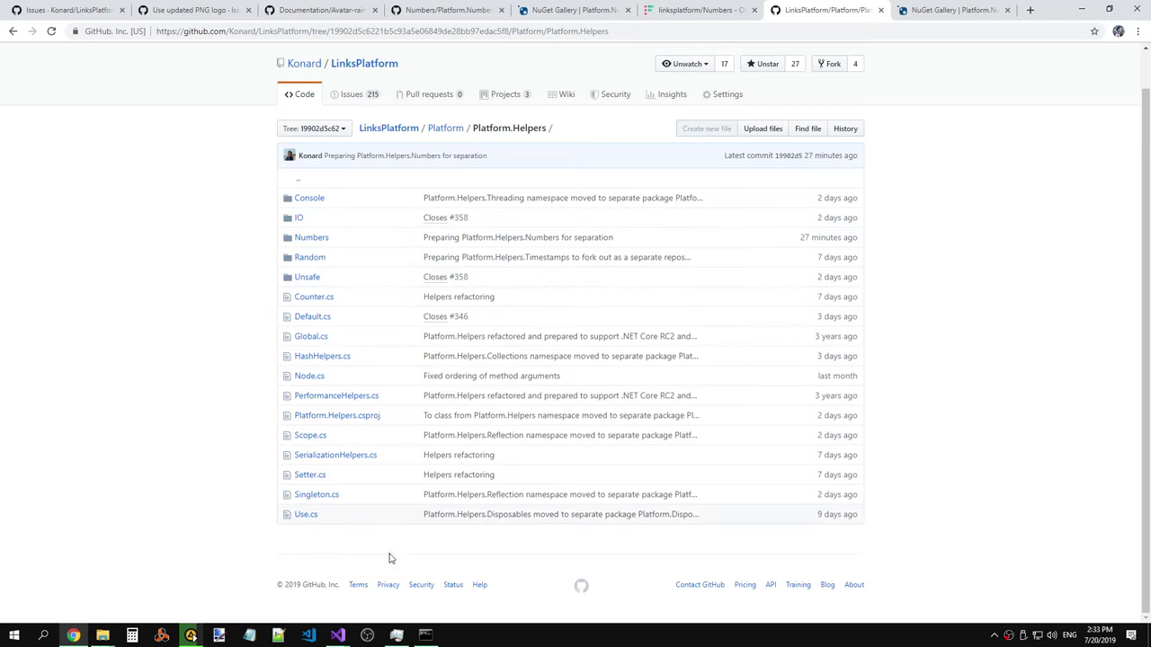
Switch to File Explorer and delete the empty Numbers folder from the local Platform.Helpers directory.
mouse_move(103, 635)
left_click(143, 584)
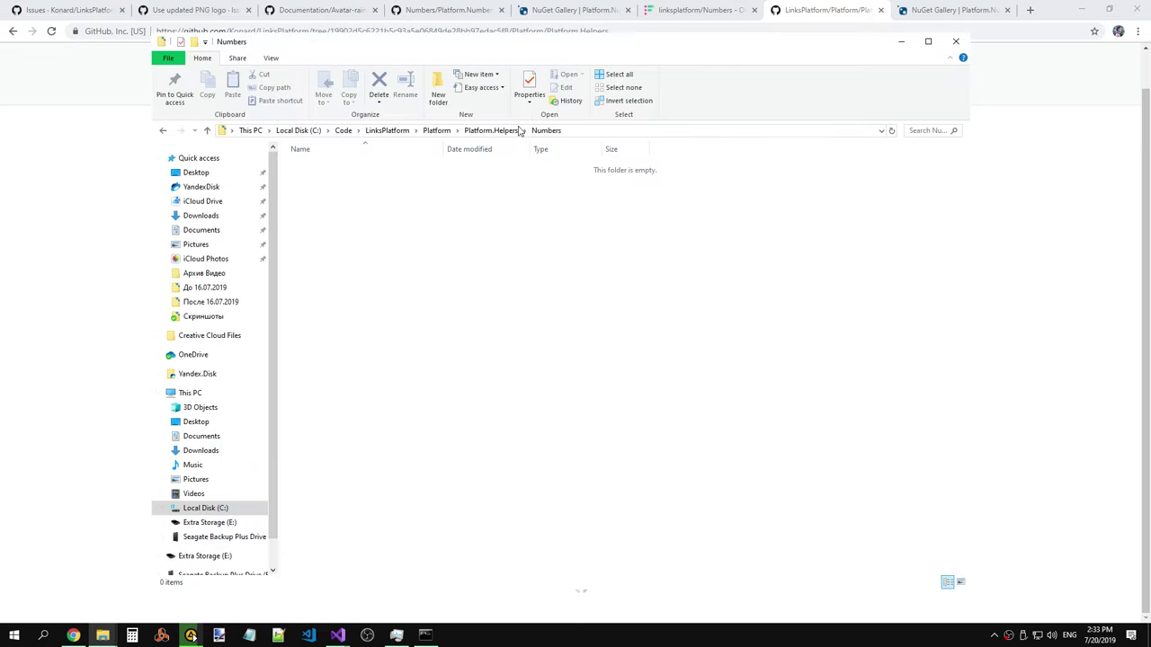
left_click(491, 131)
key("Delete")
key("Return")
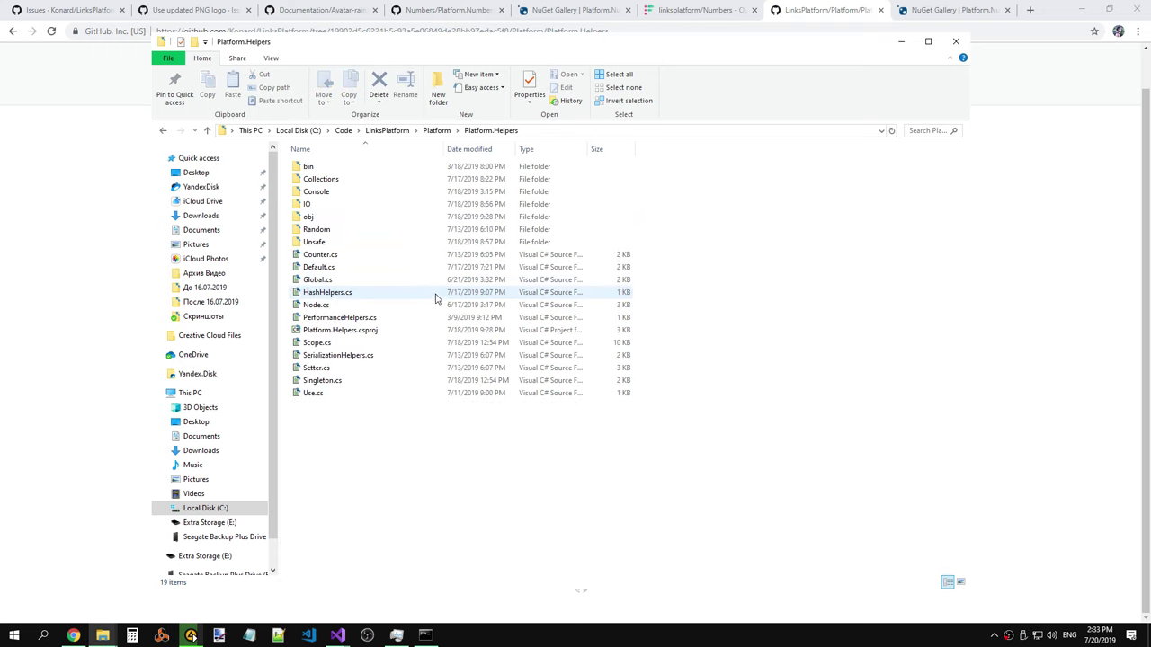
Return to GitHub and inspect IntPtrExtensions.cs in the Unsafe folder of Platform.Helpers, ending back at the Platform.Helpers file list.
left_click(1045, 307)
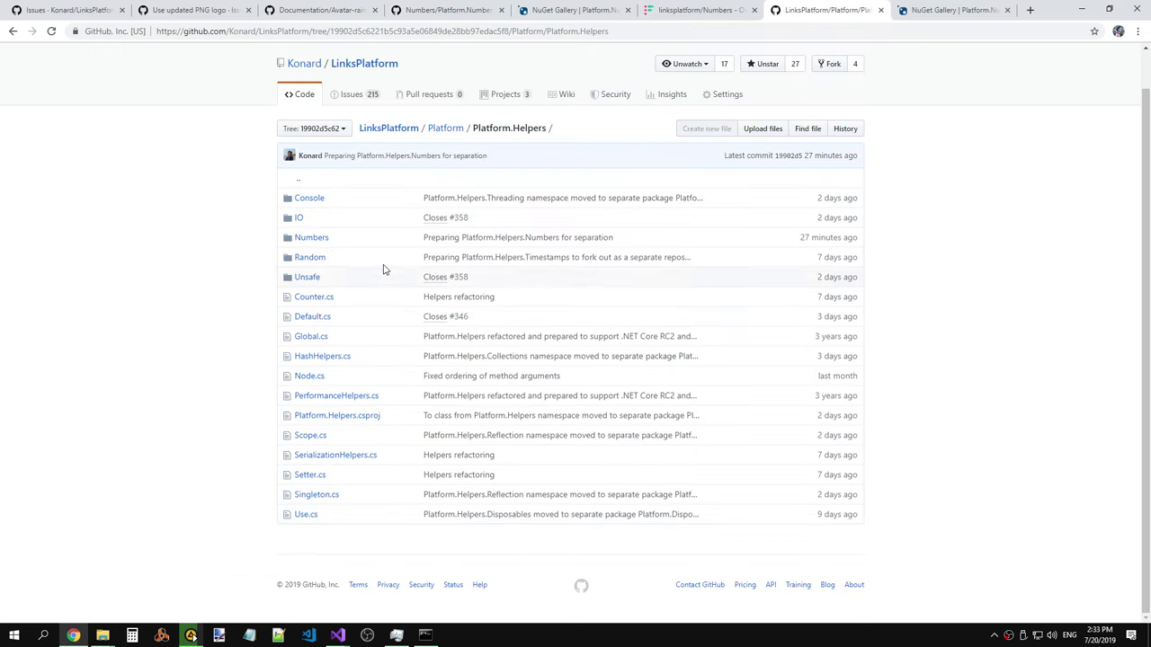
left_click(306, 277)
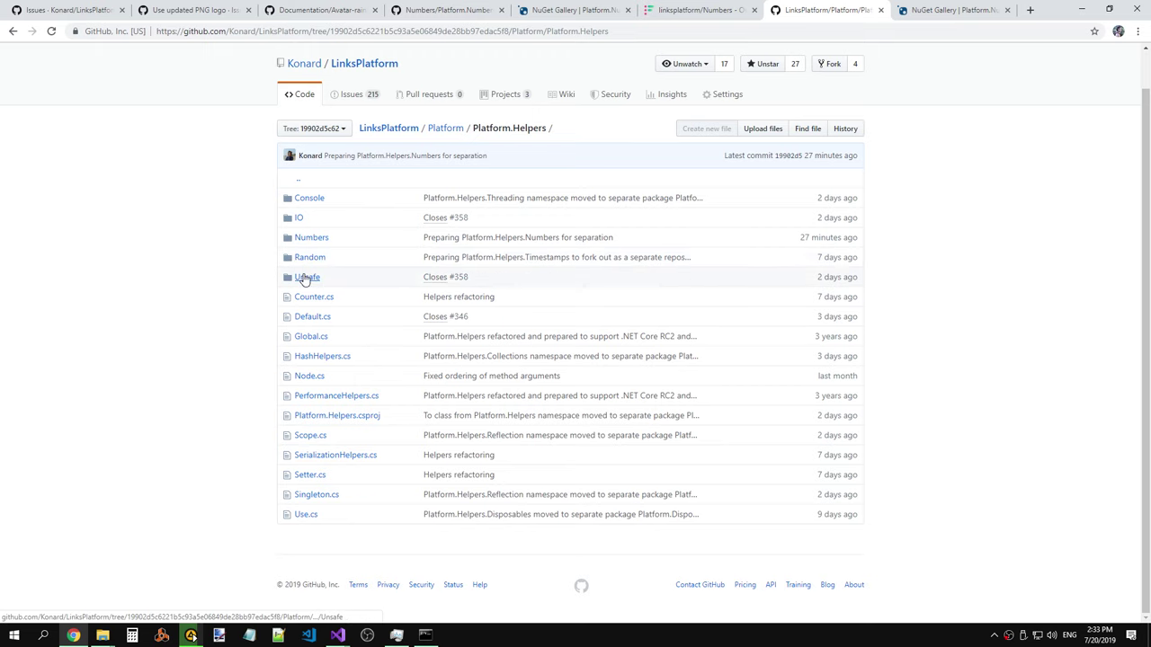
left_click(311, 238)
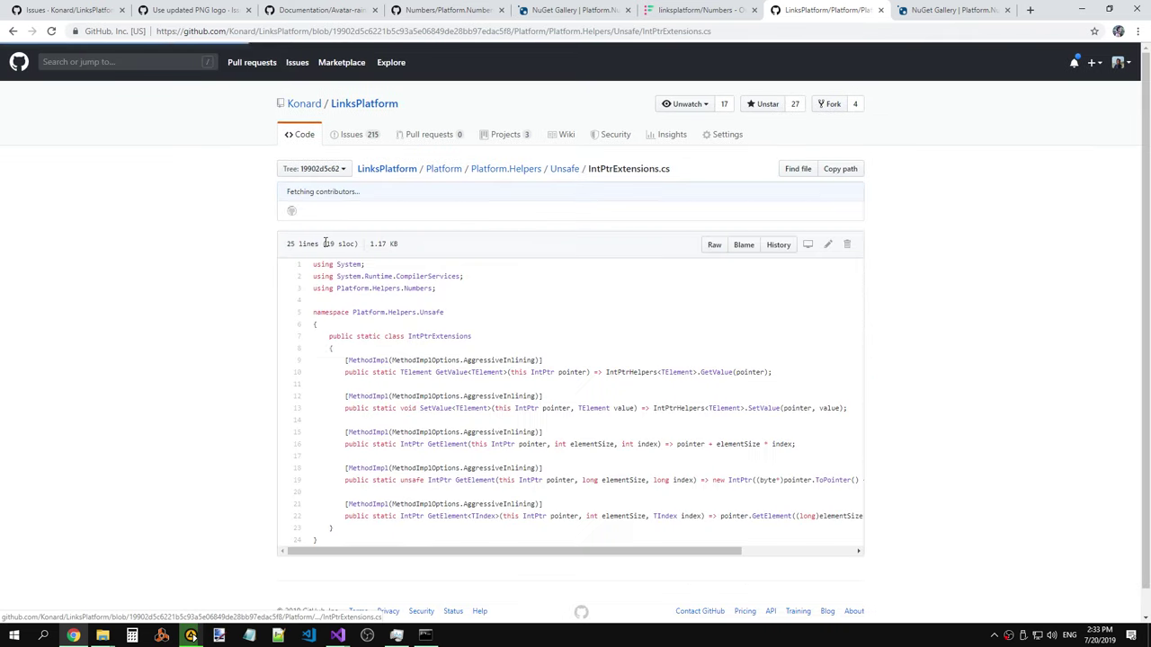
left_click(14, 31)
left_click(13, 32)
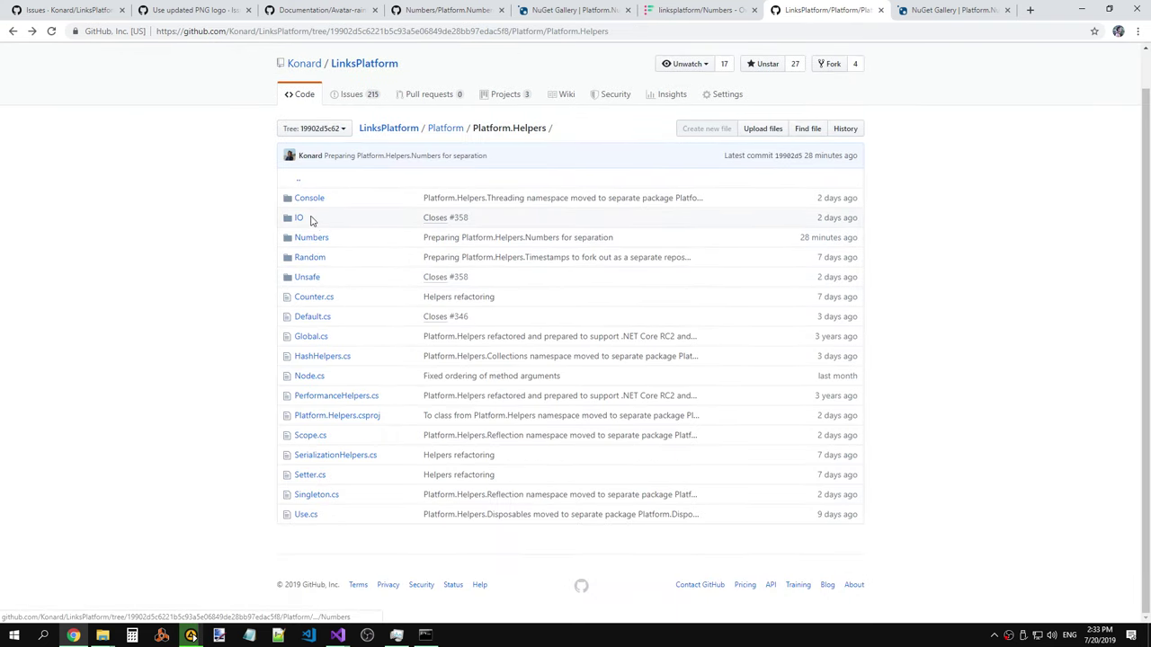
Inspect ArrayMemory.cs, DirectMemoryAsArrayMemoryAdapter.cs, FileArrayMemory.cs and FileMappedResizableDirectMemory.cs in the repository's Platform.Memory folder.
left_click(455, 132)
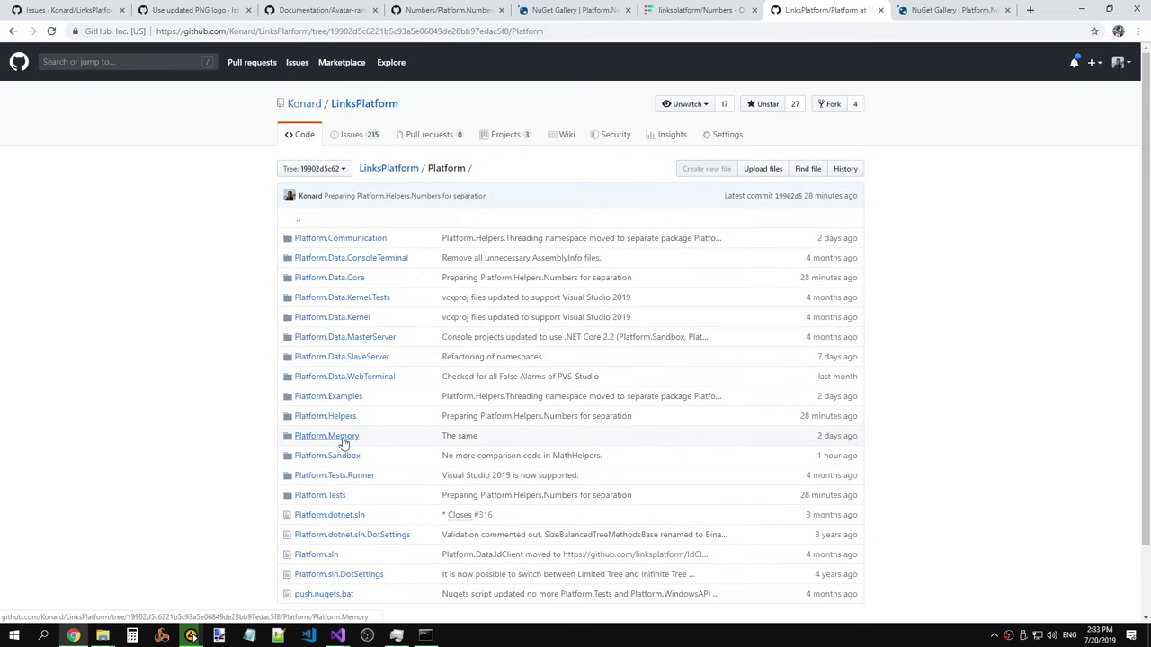
left_click(343, 441)
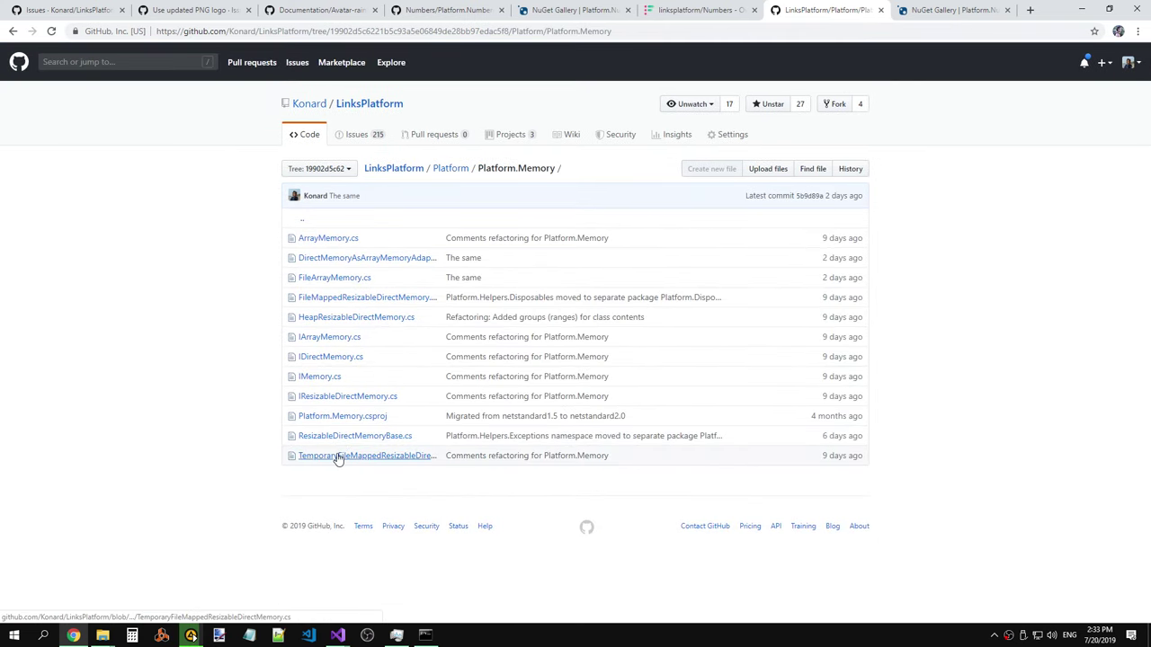
left_click(326, 241)
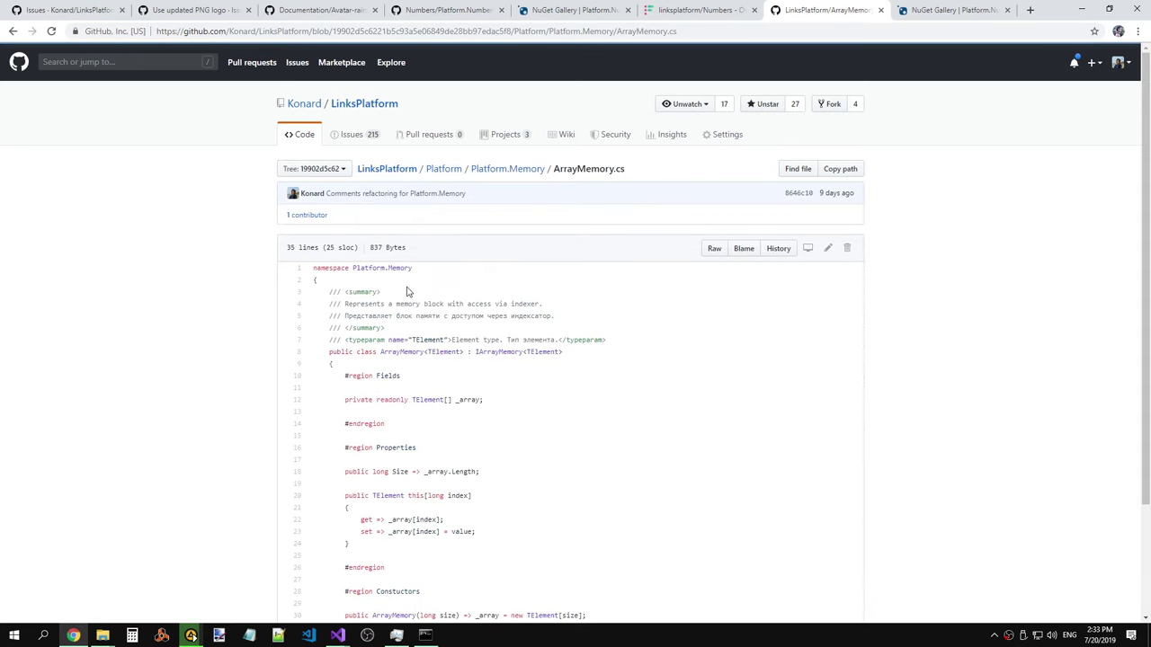
left_click(13, 30)
left_click(348, 259)
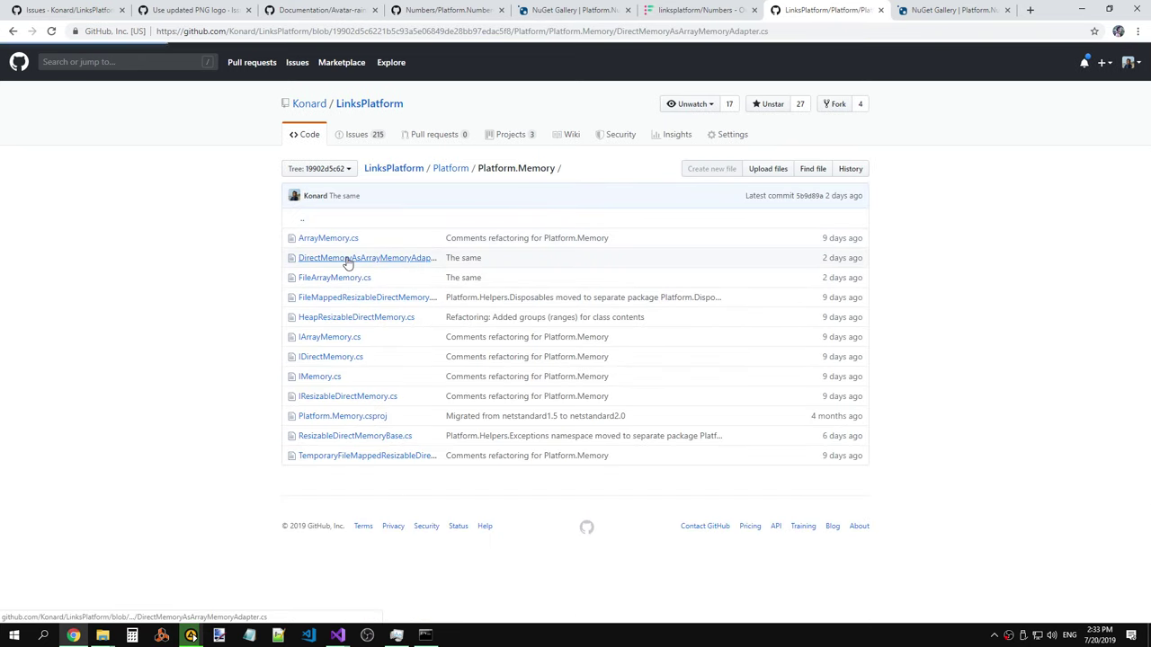
left_click(12, 31)
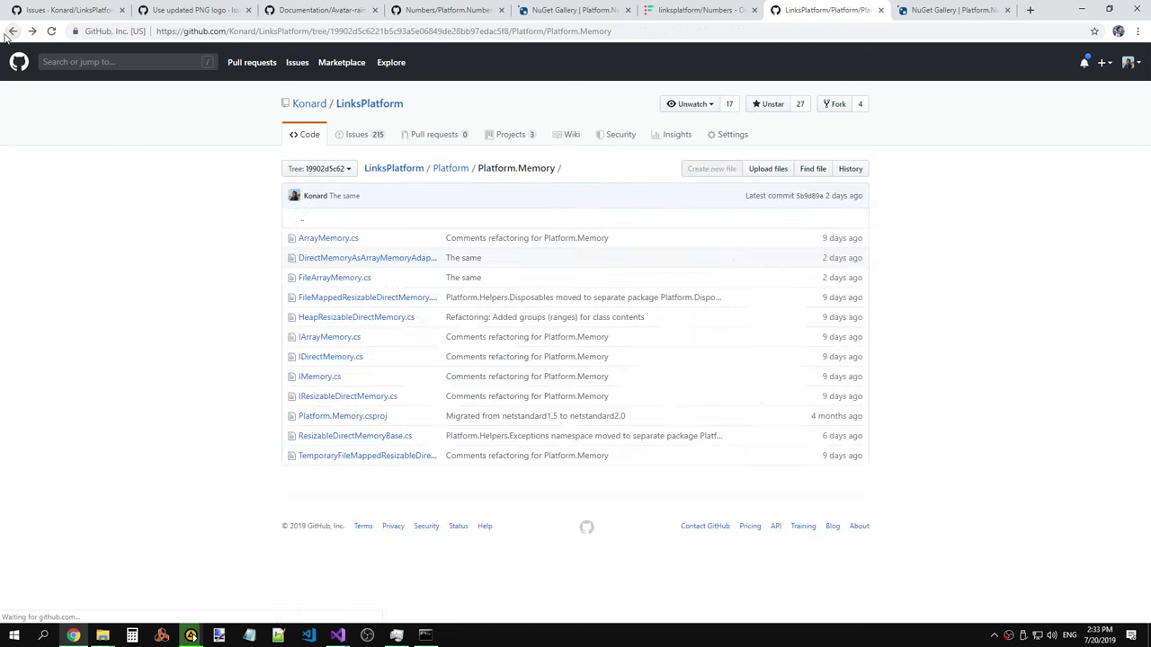
left_click(324, 277)
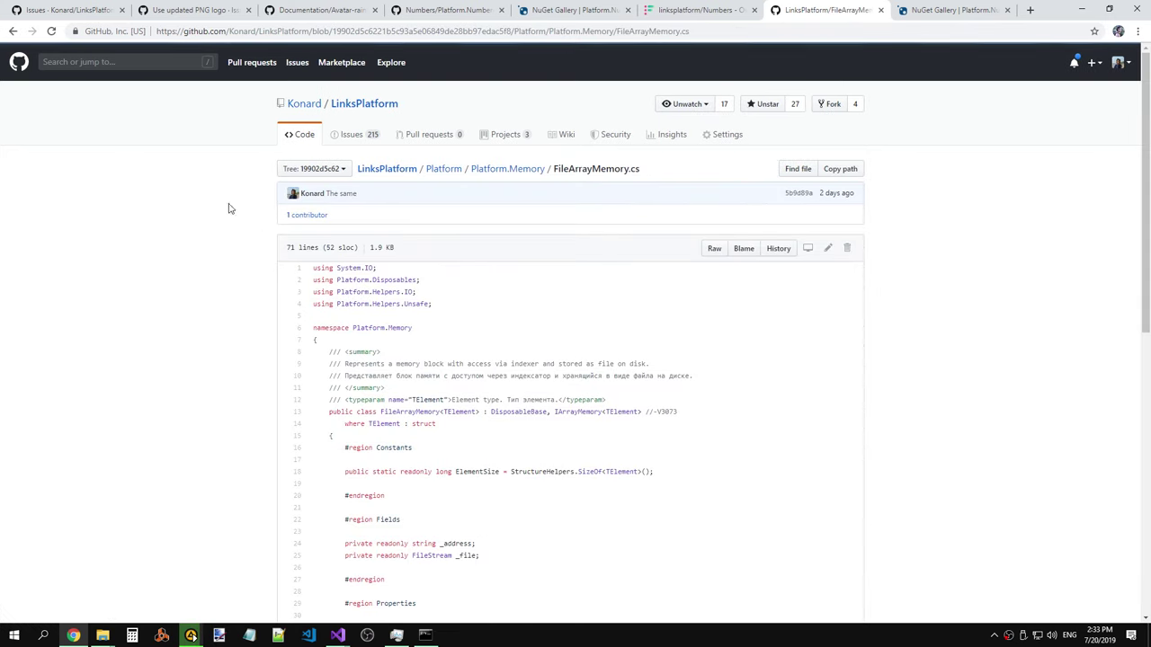
left_click(12, 31)
left_click(362, 297)
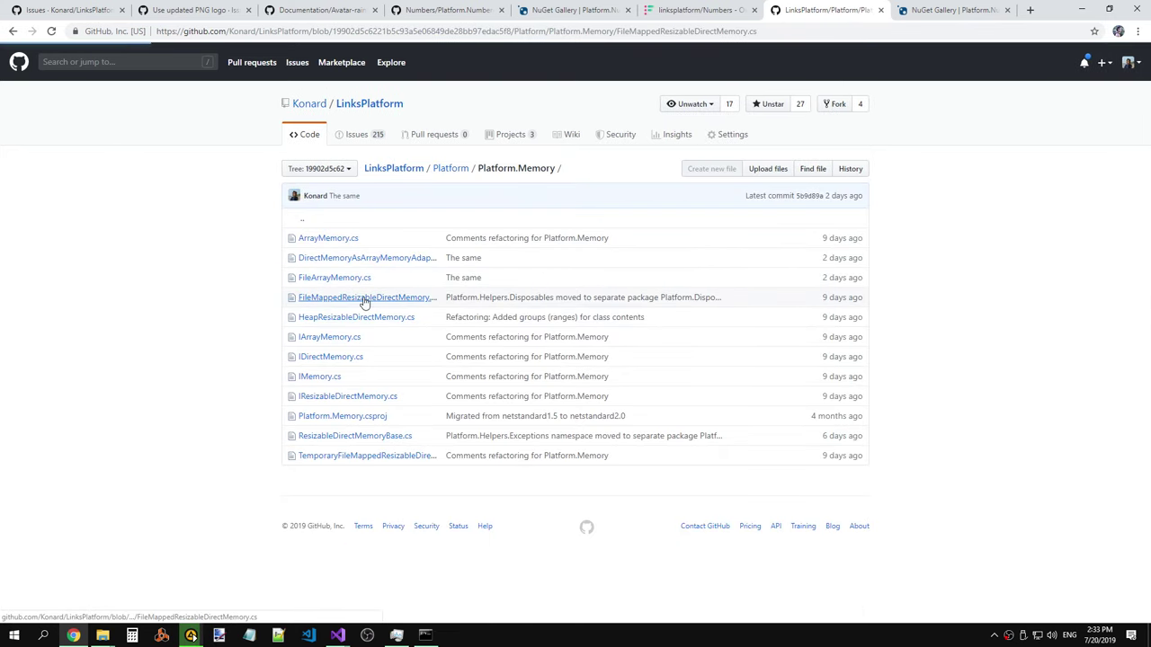
left_click(13, 31)
left_click(12, 30)
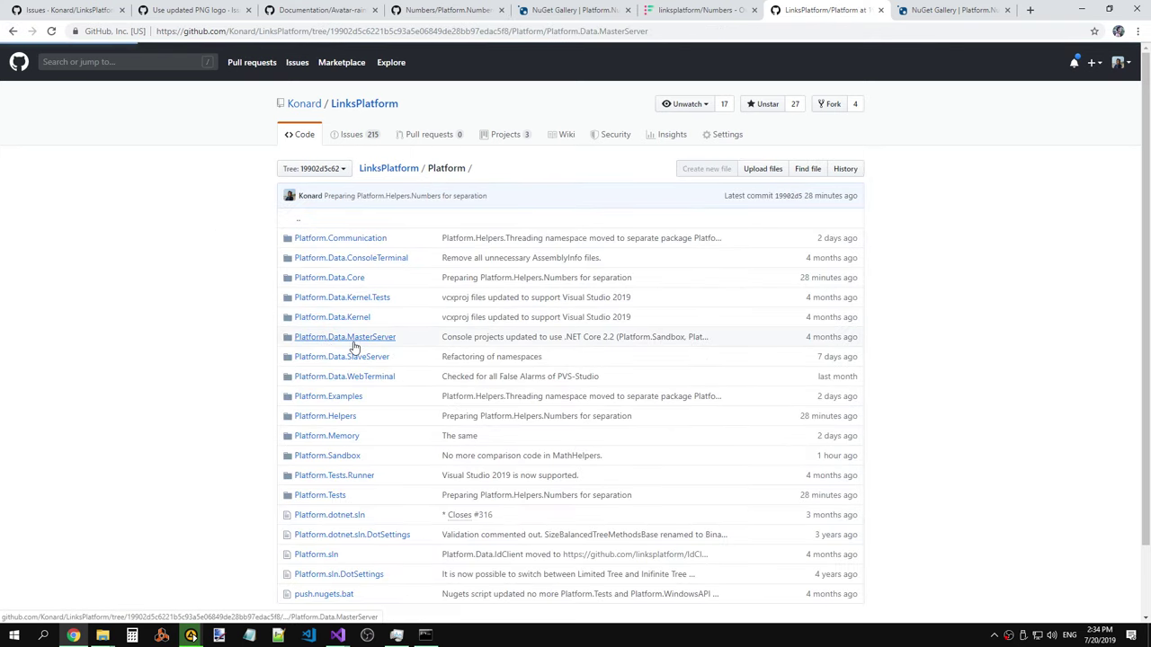
left_click(15, 32)
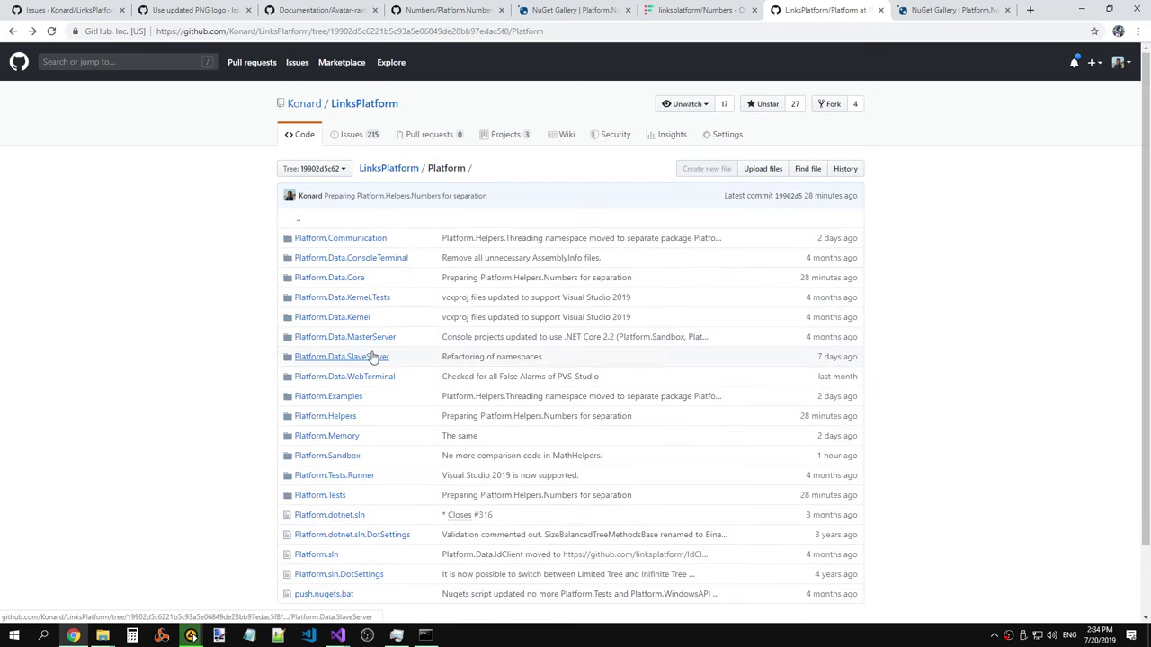
left_click(368, 360)
left_click(14, 31)
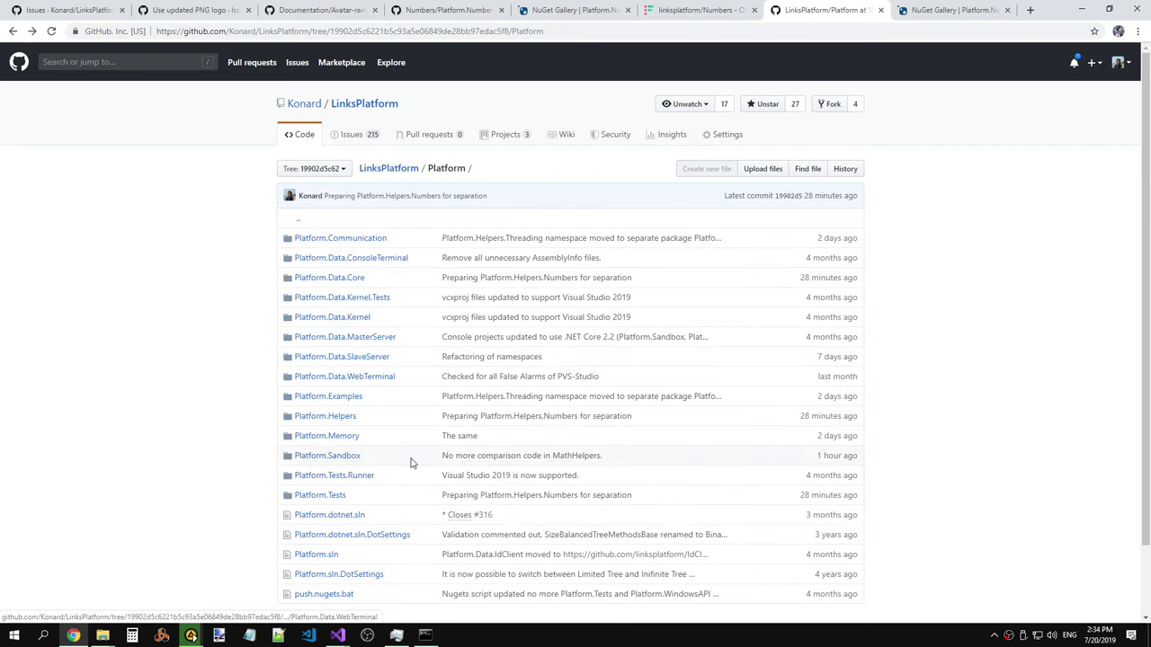
Reopen the Platform.Memory folder and check the dependencies of HeapResizableDirectMemory.cs, IDirectMemory.cs and IMemory.cs.
left_click(347, 439)
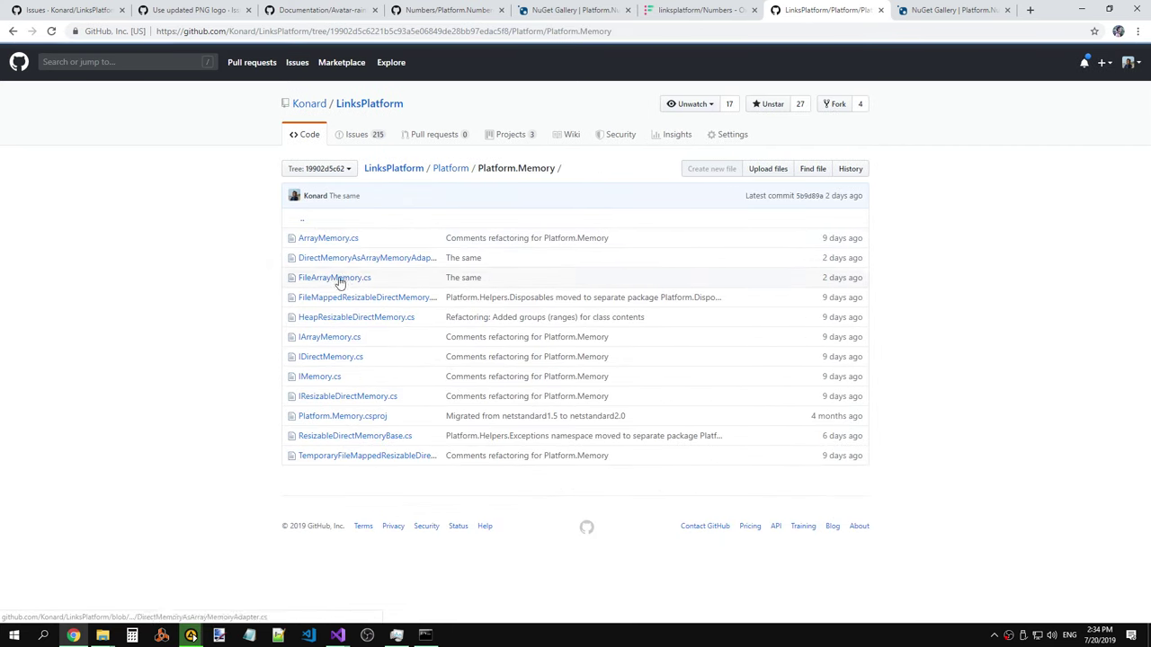
left_click(347, 321)
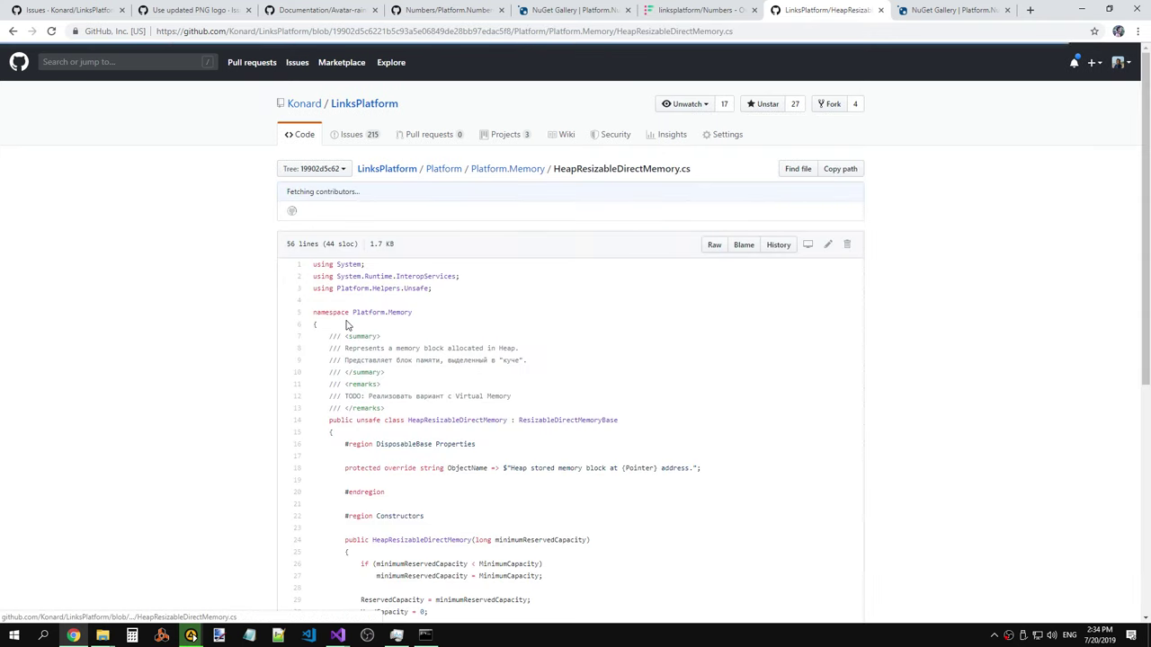
left_click(13, 32)
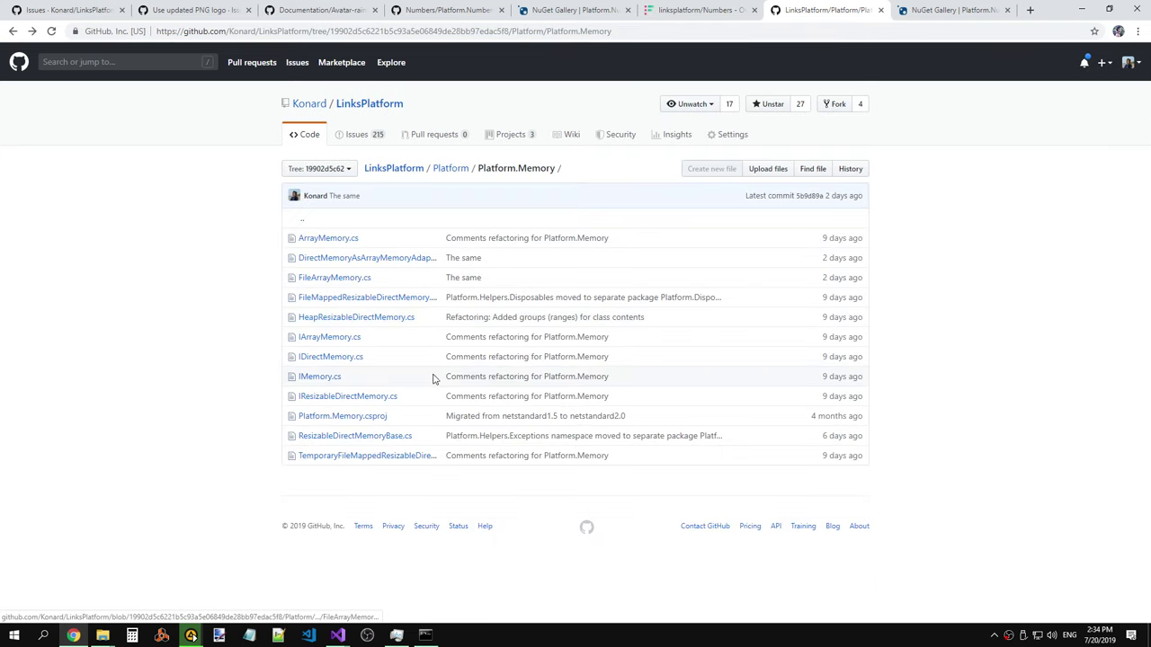
left_click(340, 358)
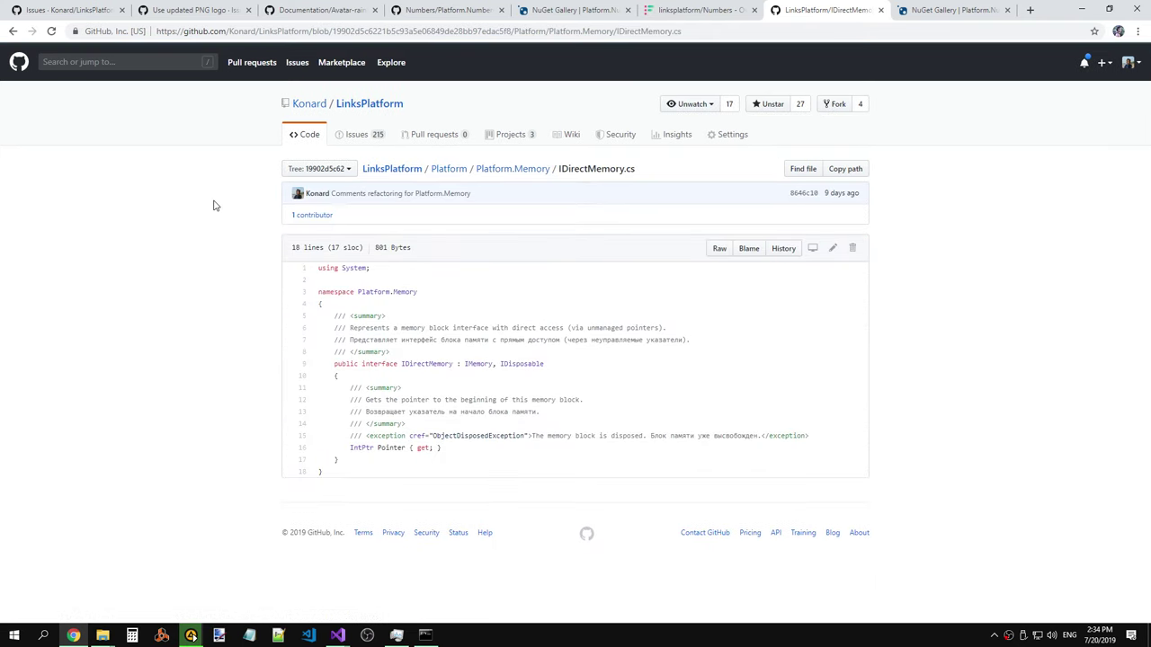
left_click(13, 31)
left_click(334, 377)
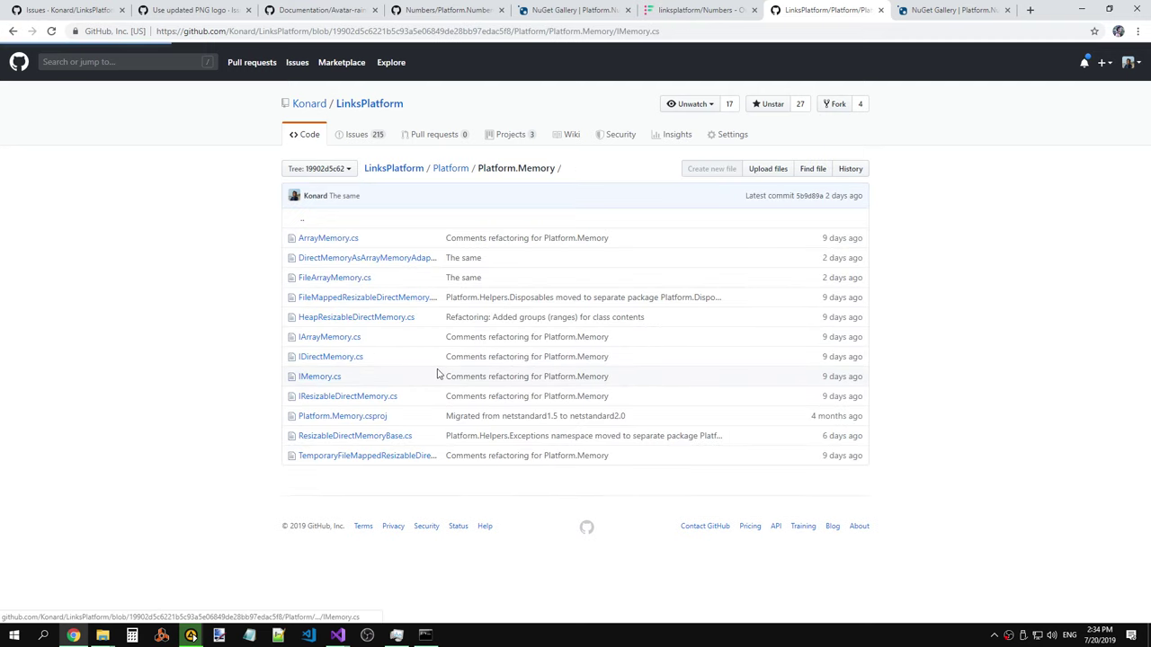
left_click(12, 31)
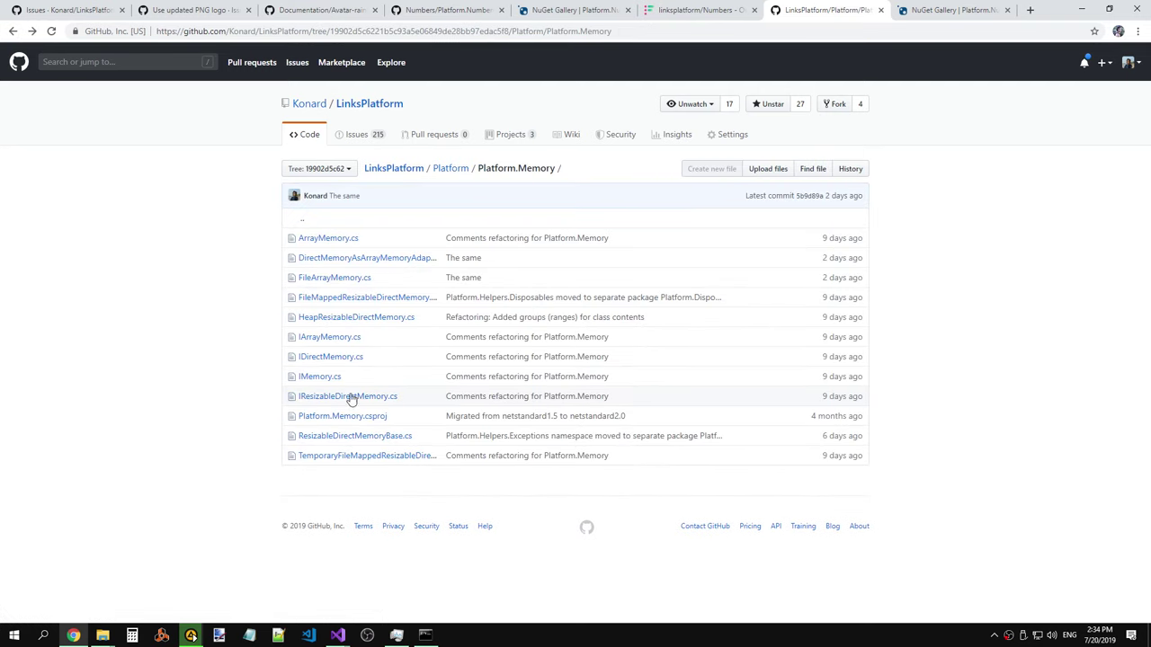
Open ResizableDirectMemoryBase.cs and examine its Platform using directives and class code.
left_click(349, 435)
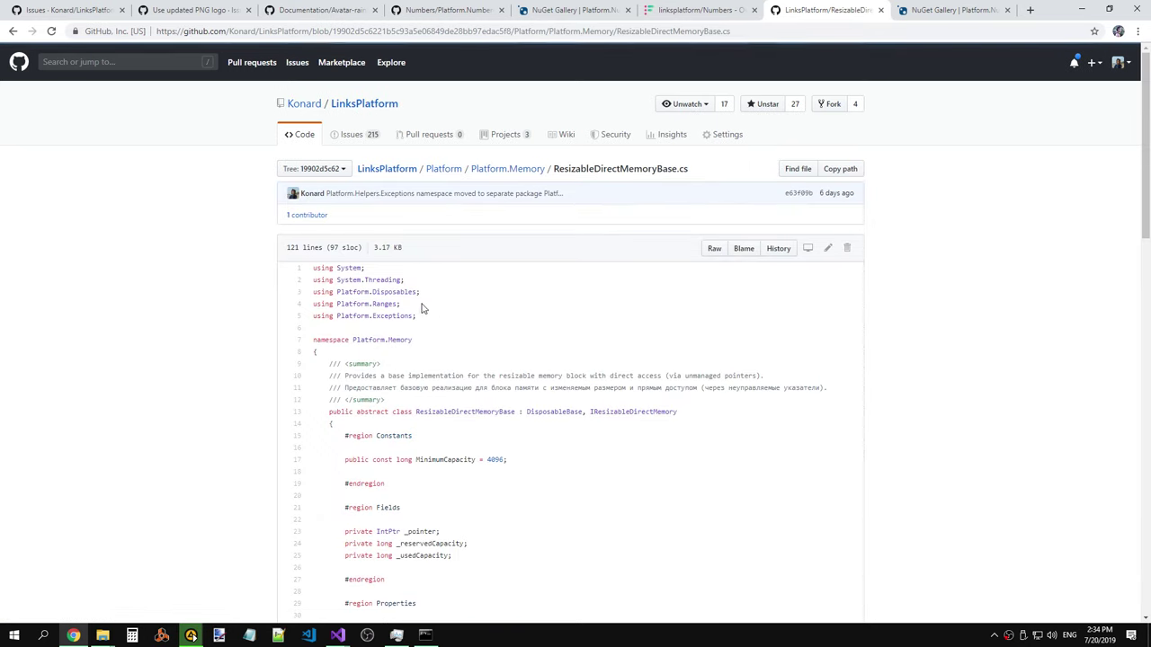
left_click_drag(413, 316, 298, 293)
left_click(470, 303)
left_click_drag(445, 315, 313, 288)
left_click(455, 304)
scroll(465, 327, "down", 3)
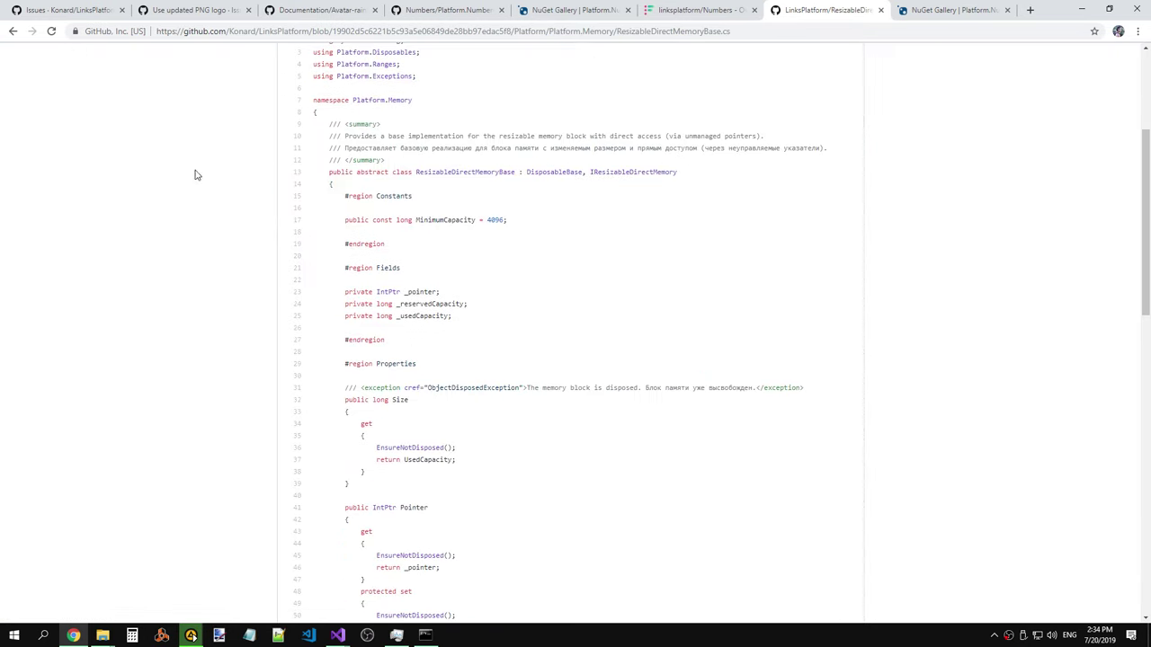
Open TemporaryFileMappedResizableDirectMemory.cs from Platform.Memory and read its class declaration and summary comment.
left_click(14, 31)
left_click(387, 456)
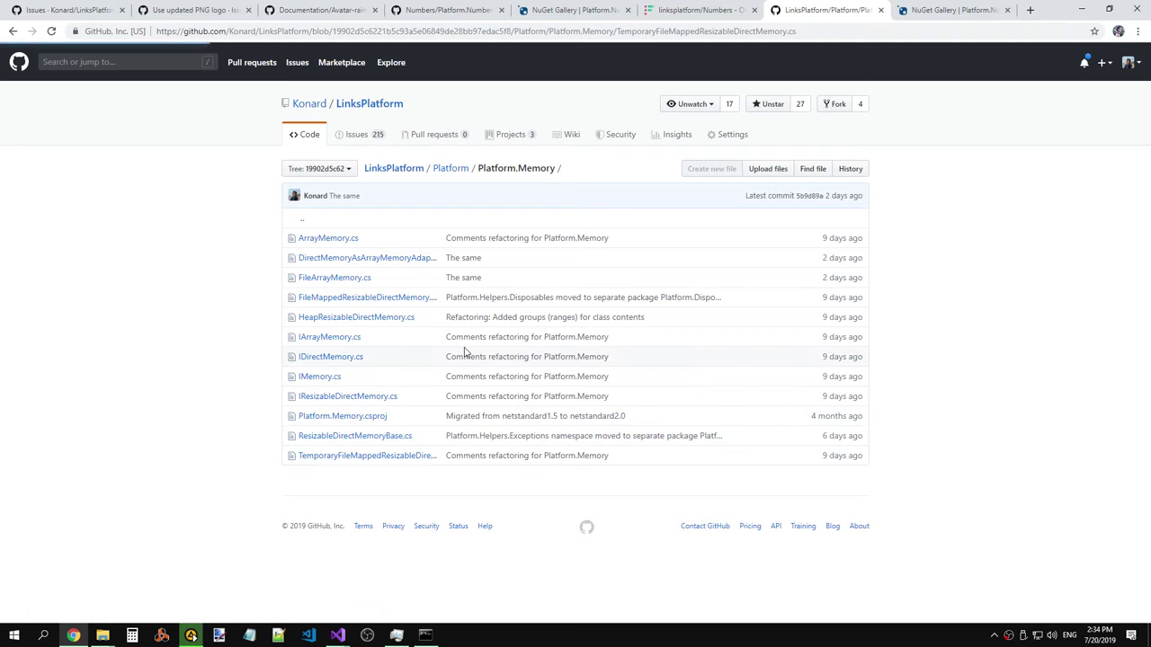
scroll(421, 291, "down", 3)
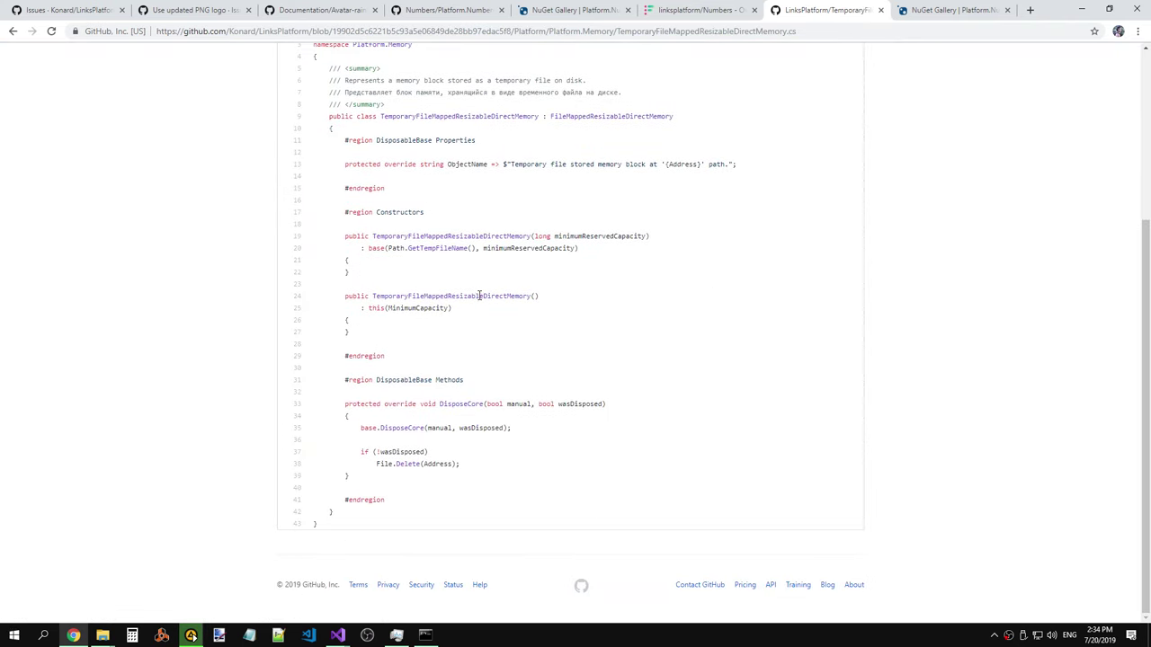
scroll(479, 296, "up", 3)
left_click_drag(680, 358, 343, 357)
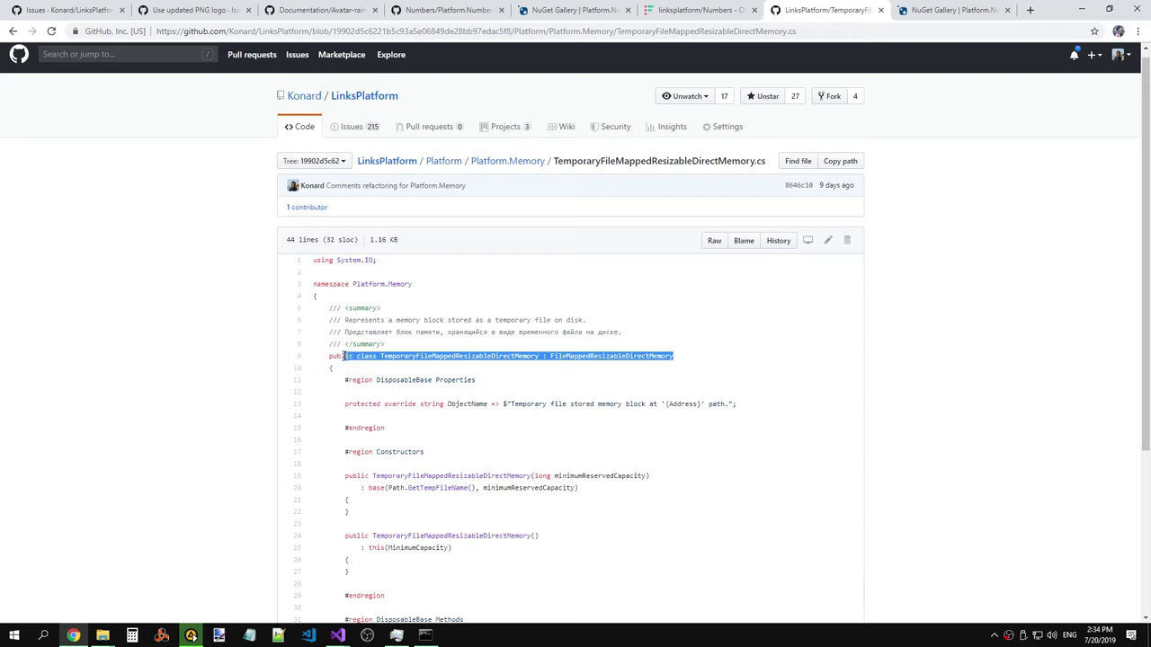
left_click(331, 357)
left_click_drag(469, 348, 315, 309)
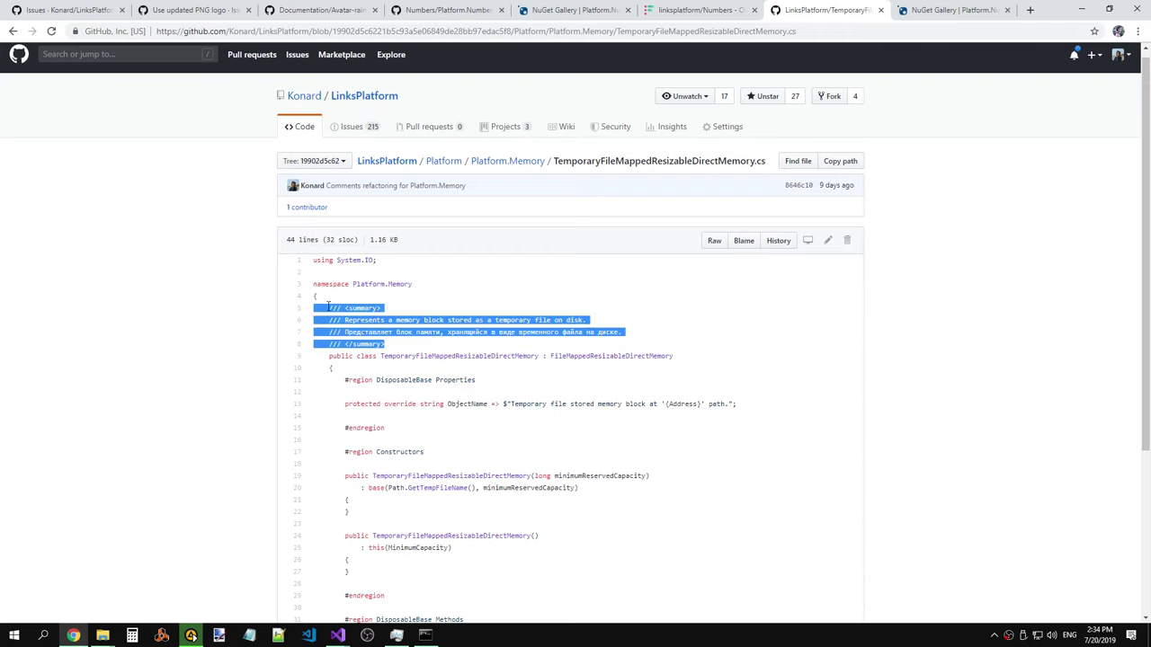
left_click(414, 356)
mouse_move(413, 355)
left_mouse_down()
mouse_move(315, 308)
mouse_move(399, 346)
left_mouse_up()
left_click(399, 346)
Open the linksplatform organization page in a new tab from the Documentation repository, and go to its Disposables repository.
left_click(321, 11)
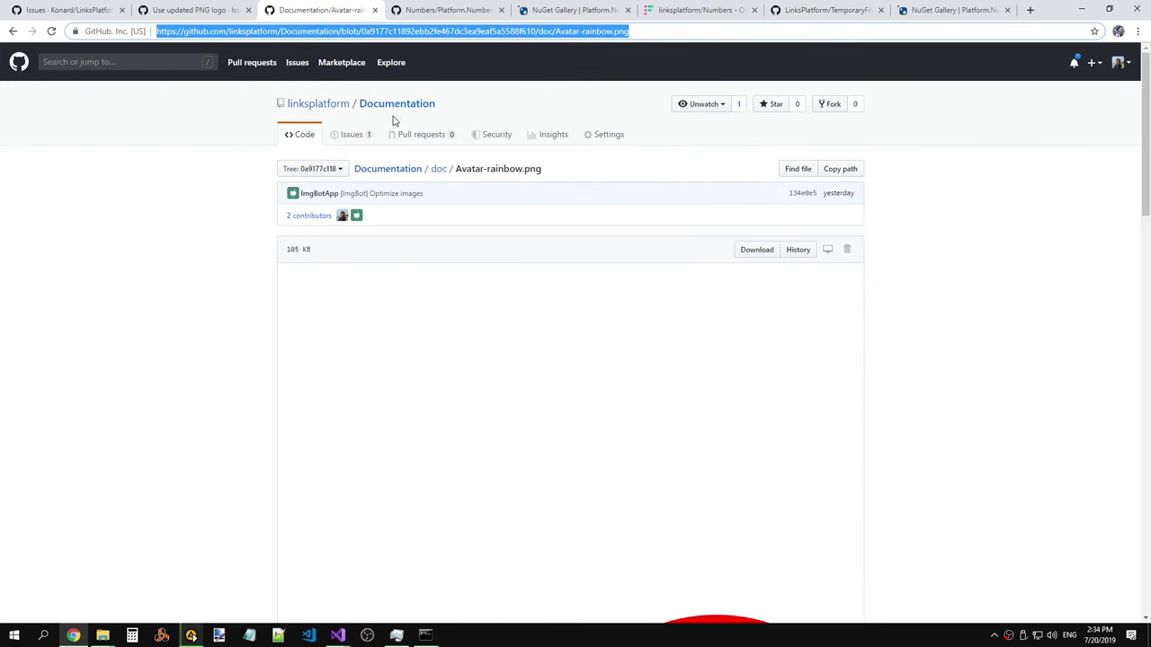
left_click(439, 7)
left_click(318, 12)
middle_click(329, 106)
left_click(390, 9)
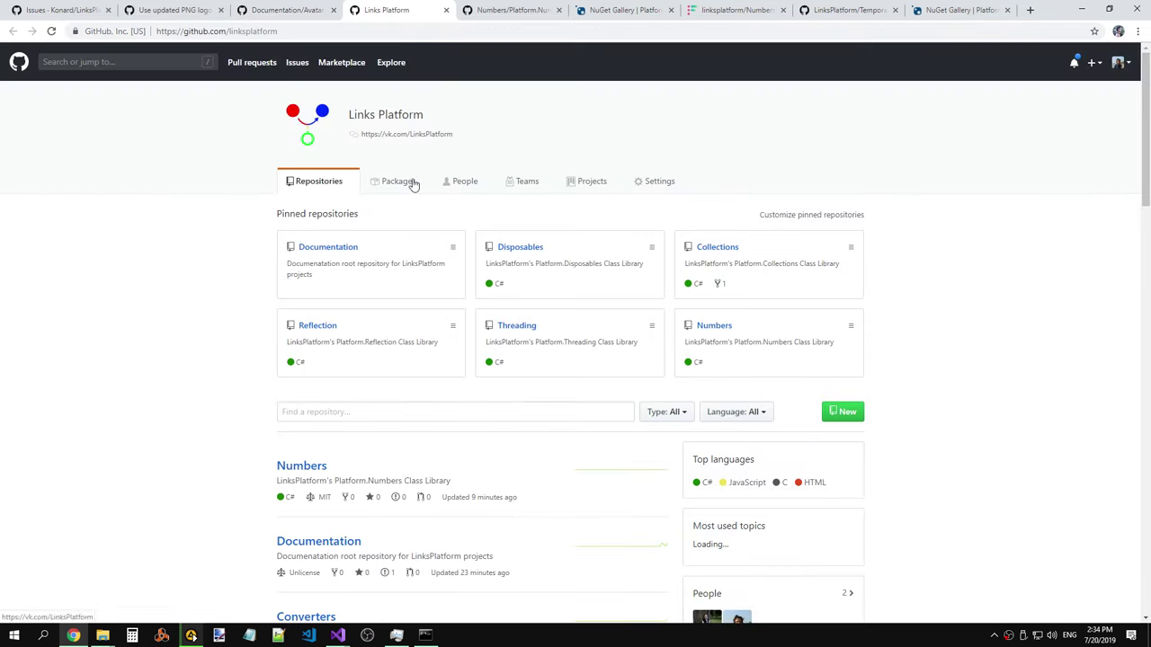
left_click(535, 252)
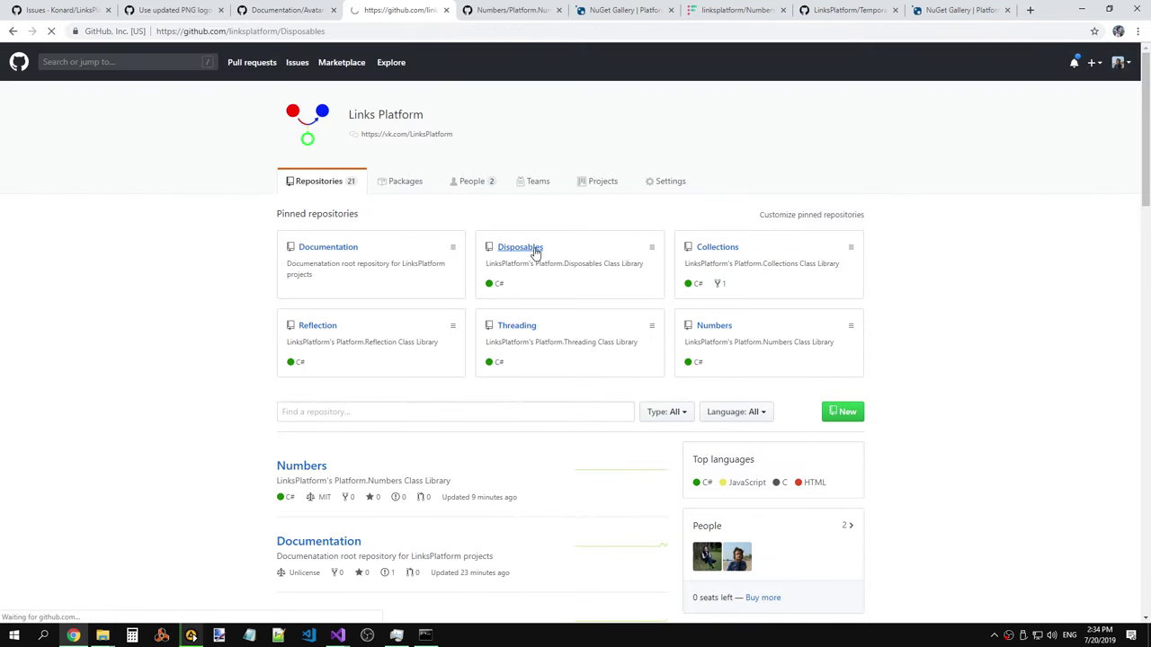
Look over the Disposables repository's file list and read its push-nuget.bat script.
scroll(369, 158, "down", 1)
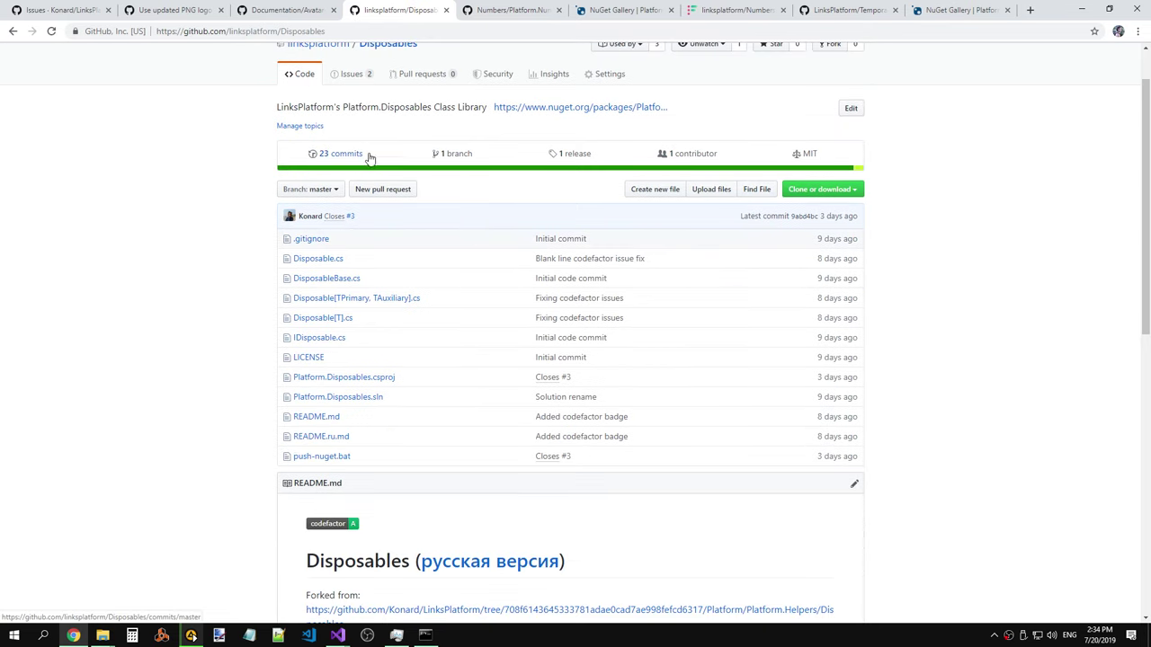
left_click(356, 78)
key("alt+Left")
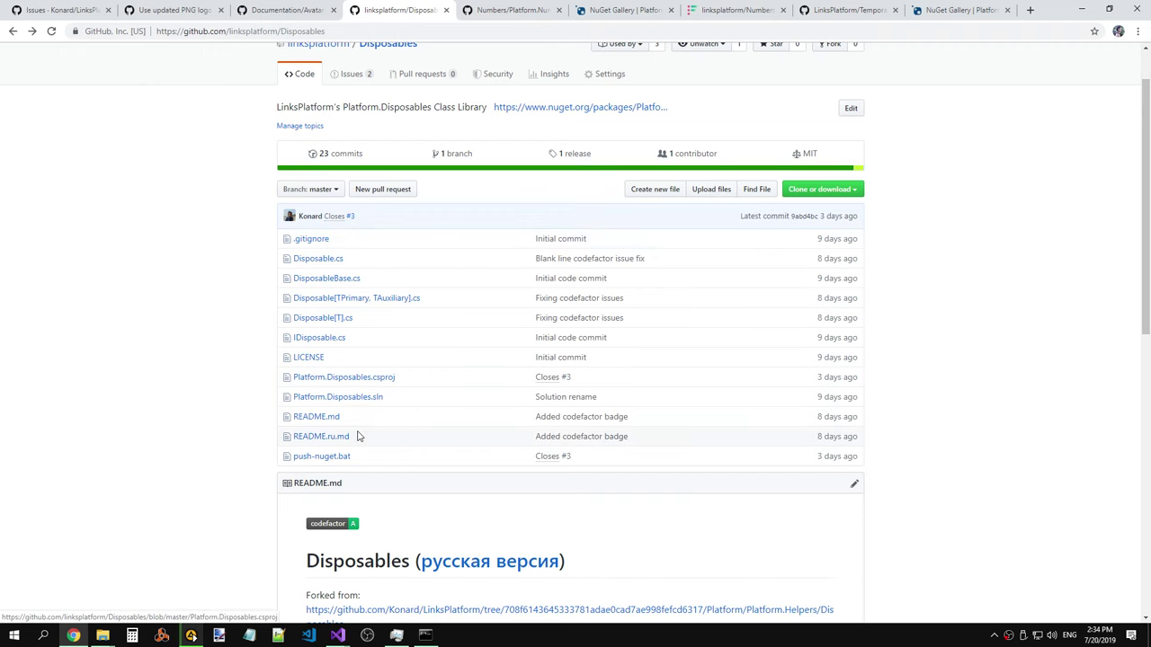
left_click(339, 456)
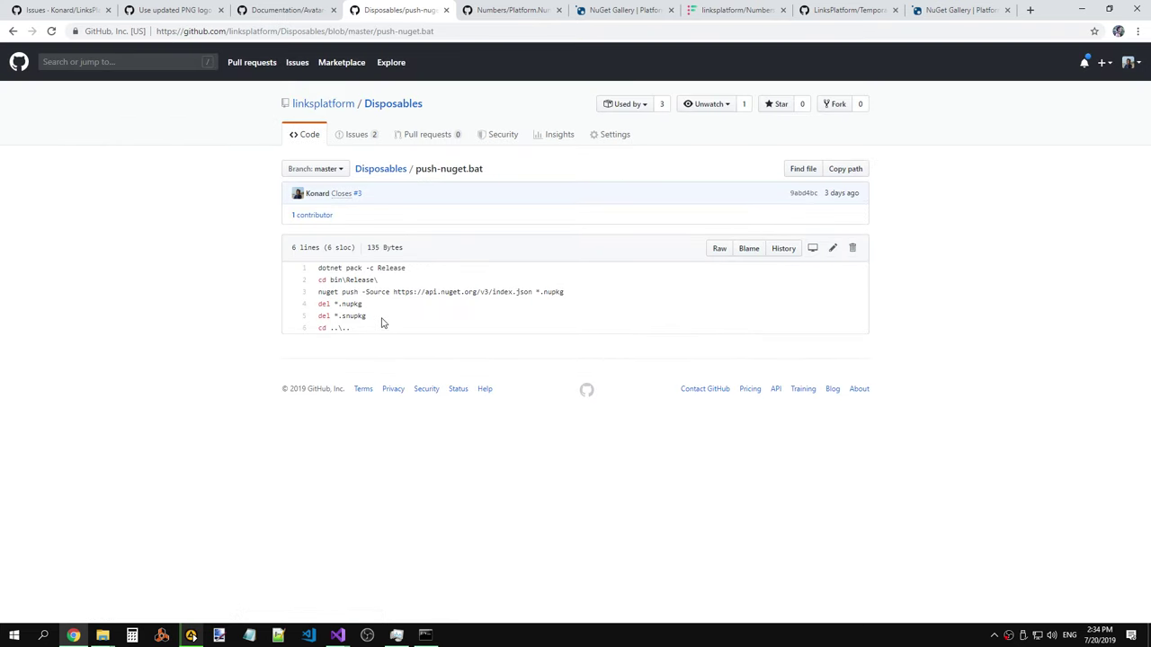
left_click(13, 31)
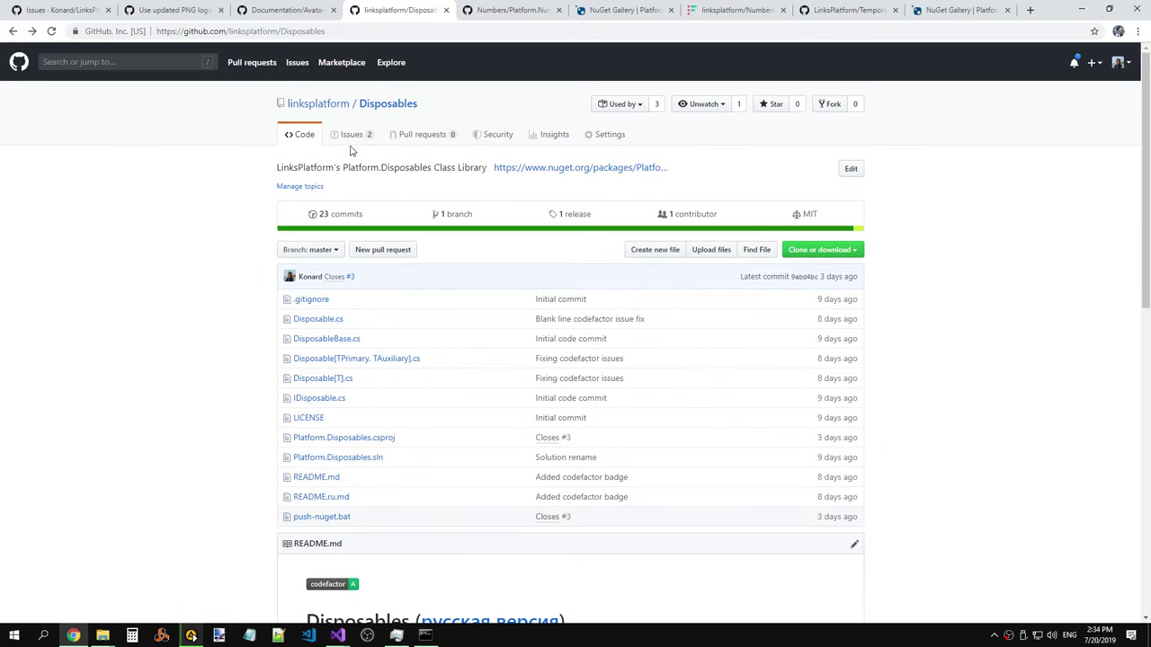
File an issue titled "The package has no published symbols yet" in the Disposables repository, copying the title for reuse.
left_click(349, 137)
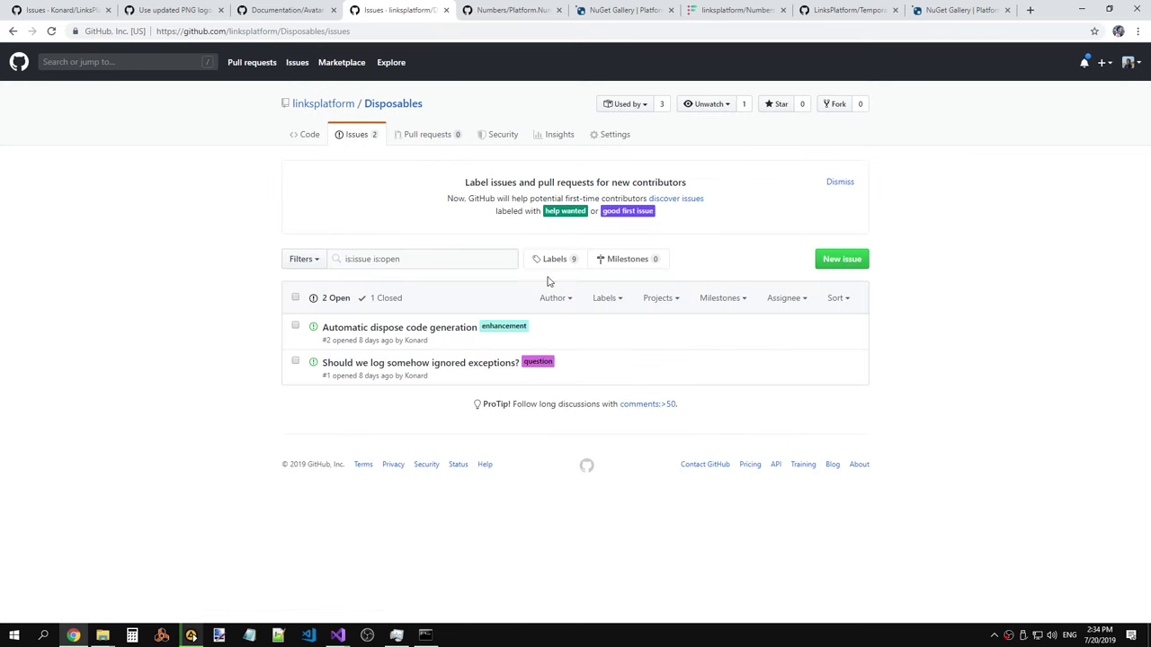
left_click(837, 263)
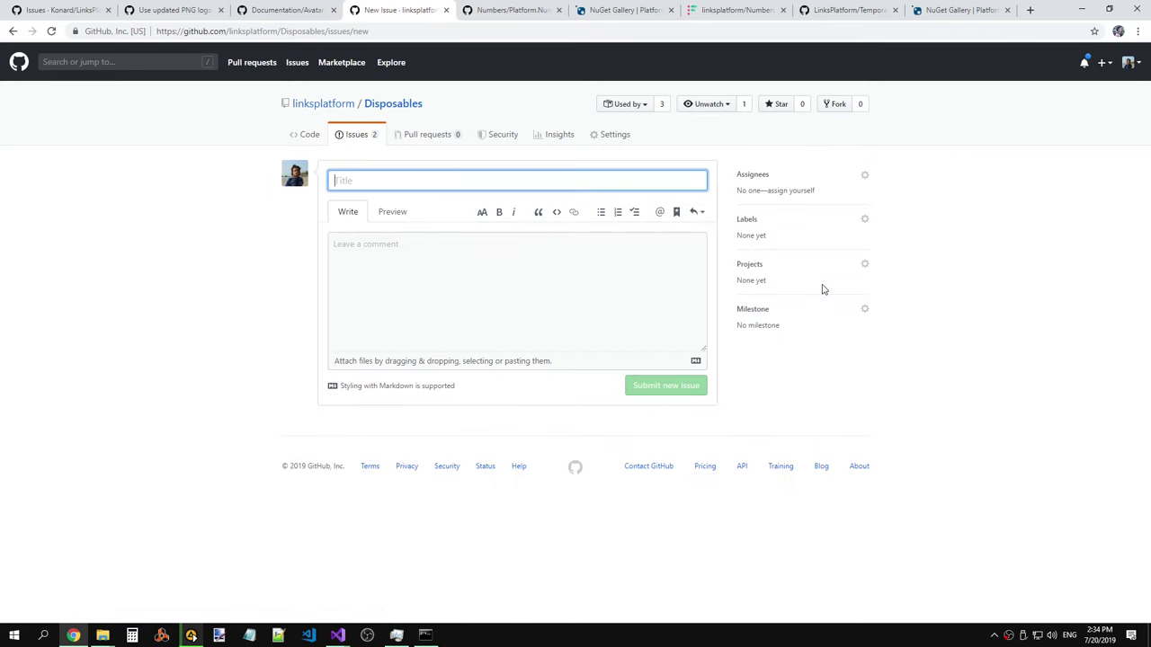
type("The package has no pus")
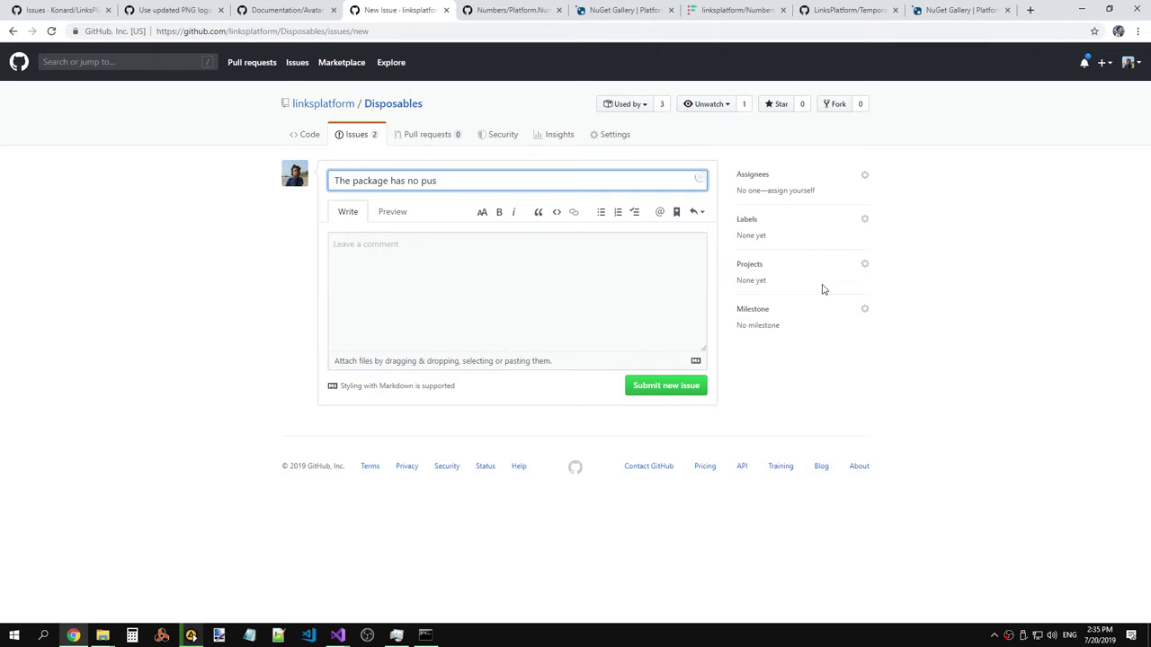
key("BackSpace")
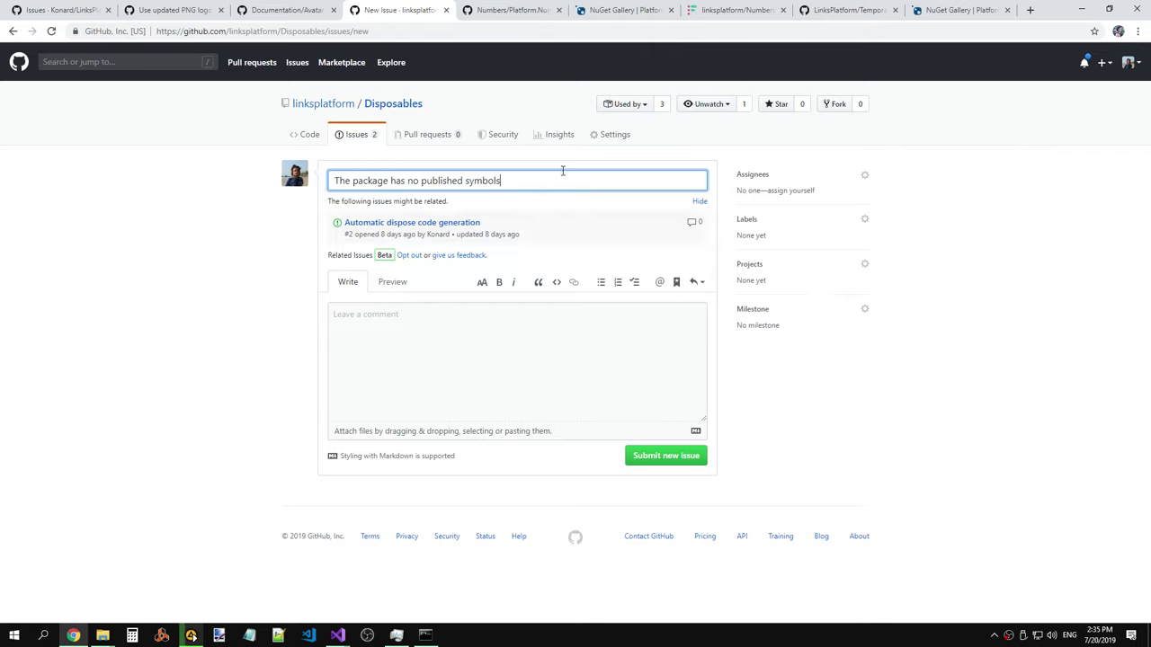
left_click(464, 372)
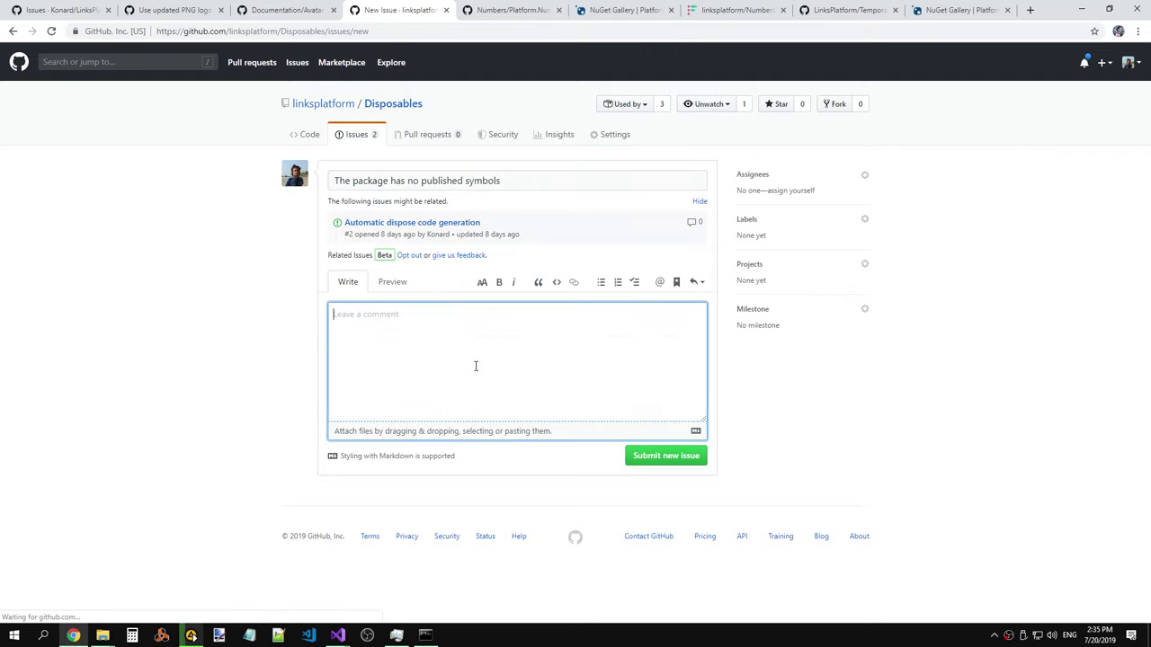
left_click(547, 180)
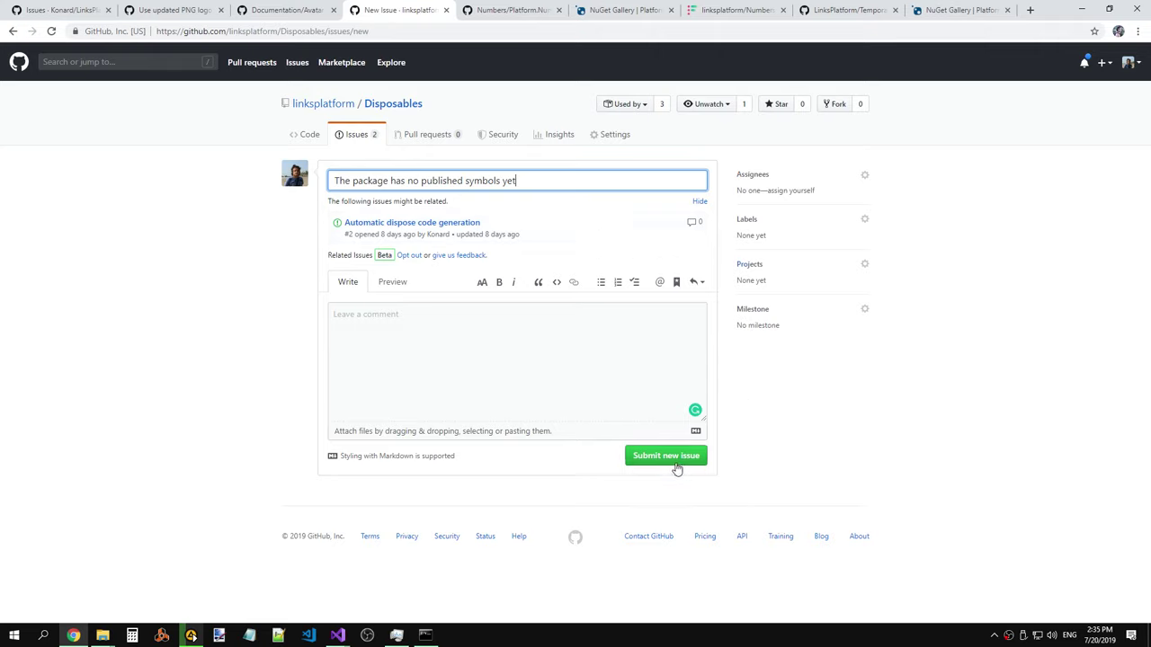
left_click_drag(517, 181, 331, 181)
key("ctrl+c")
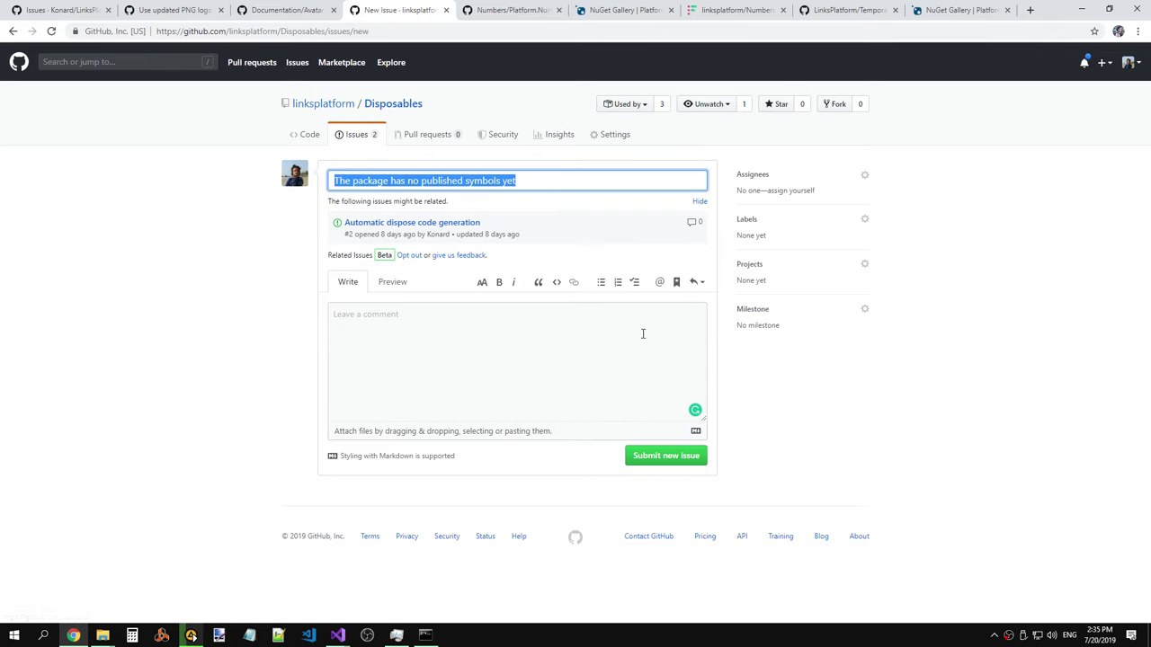
left_click(649, 460)
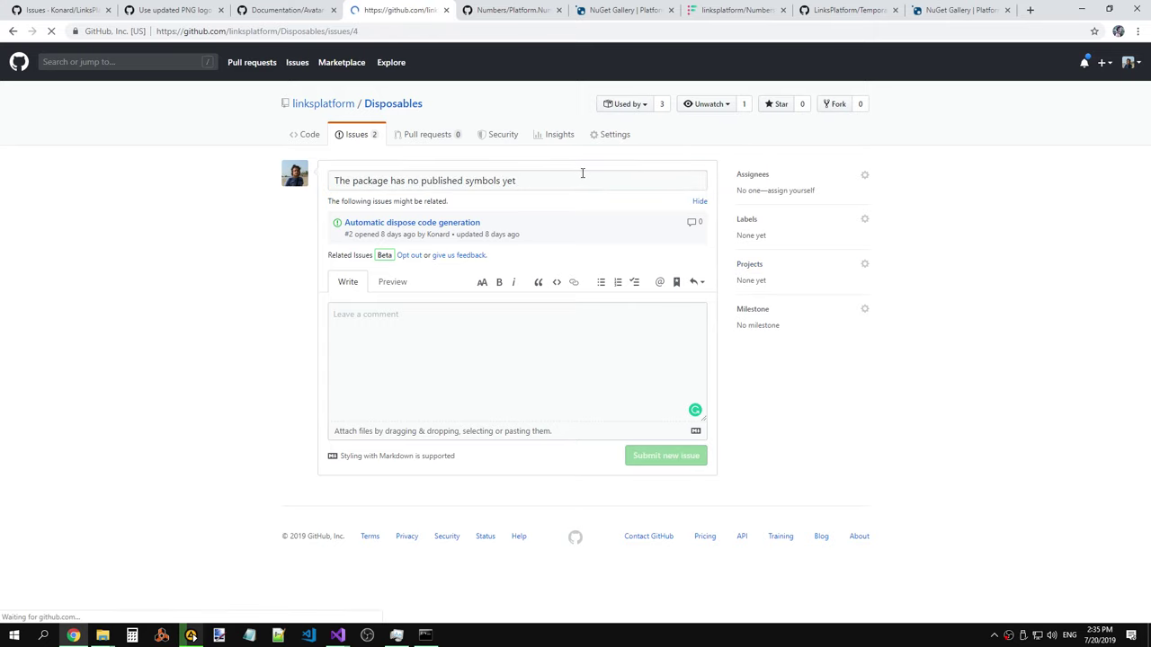
Go to the linksplatform organization page and open its Comparers repository in a new tab.
left_click(334, 108)
scroll(527, 241, "down", 12)
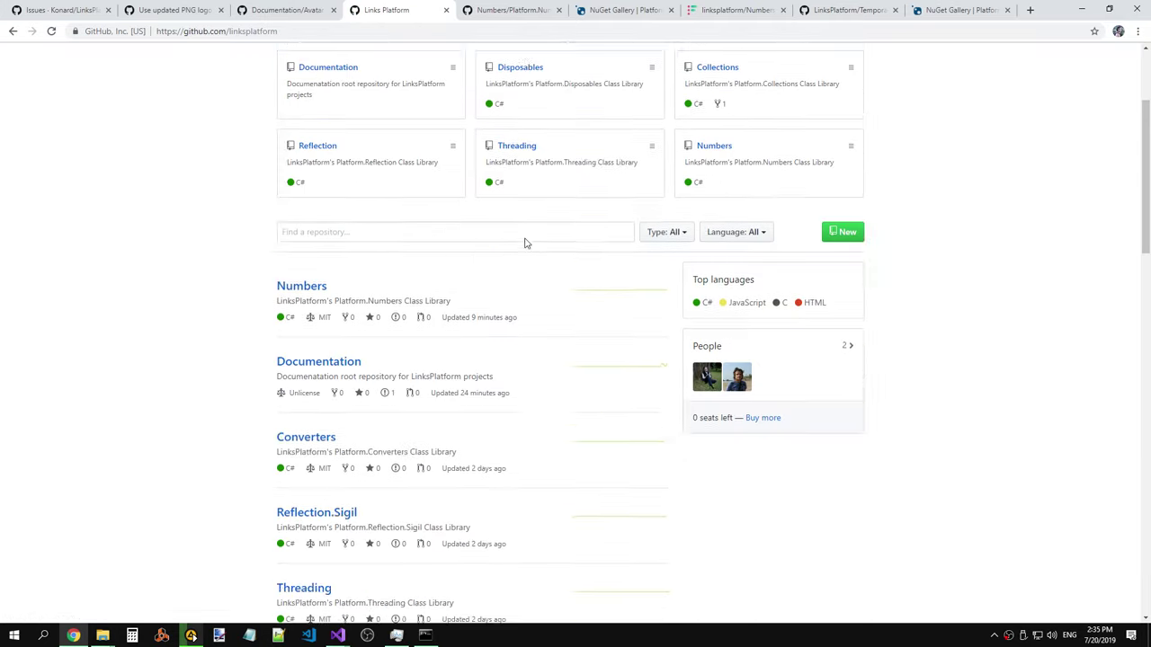
scroll(504, 223, "down", 6)
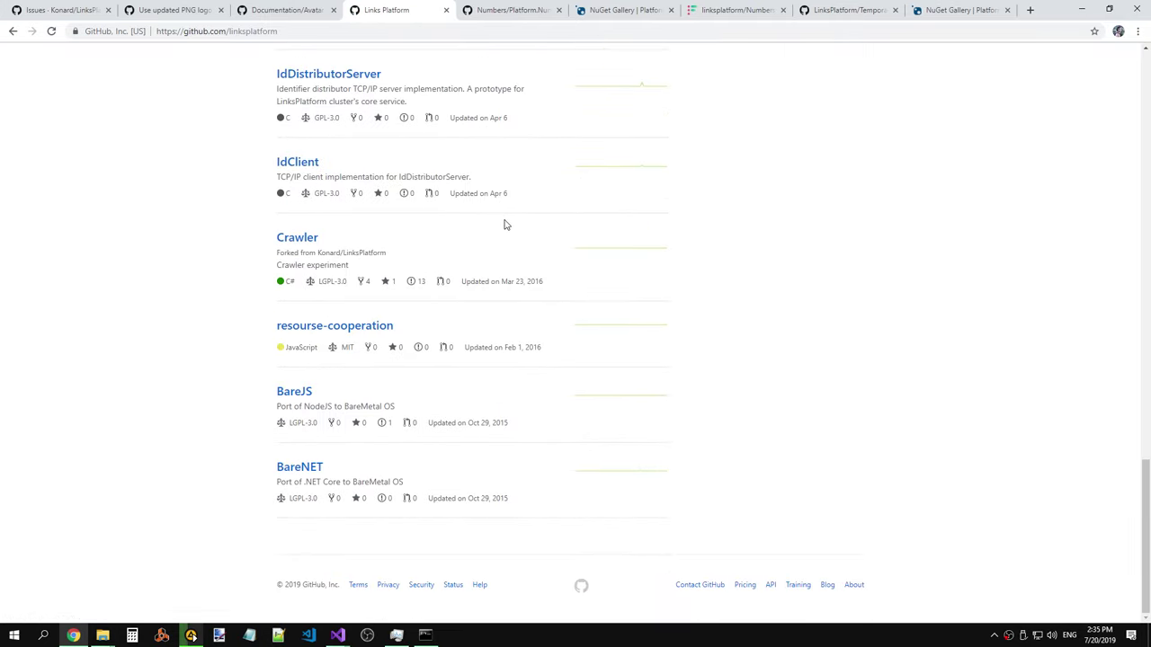
scroll(504, 224, "up", 3)
scroll(392, 263, "up", 2)
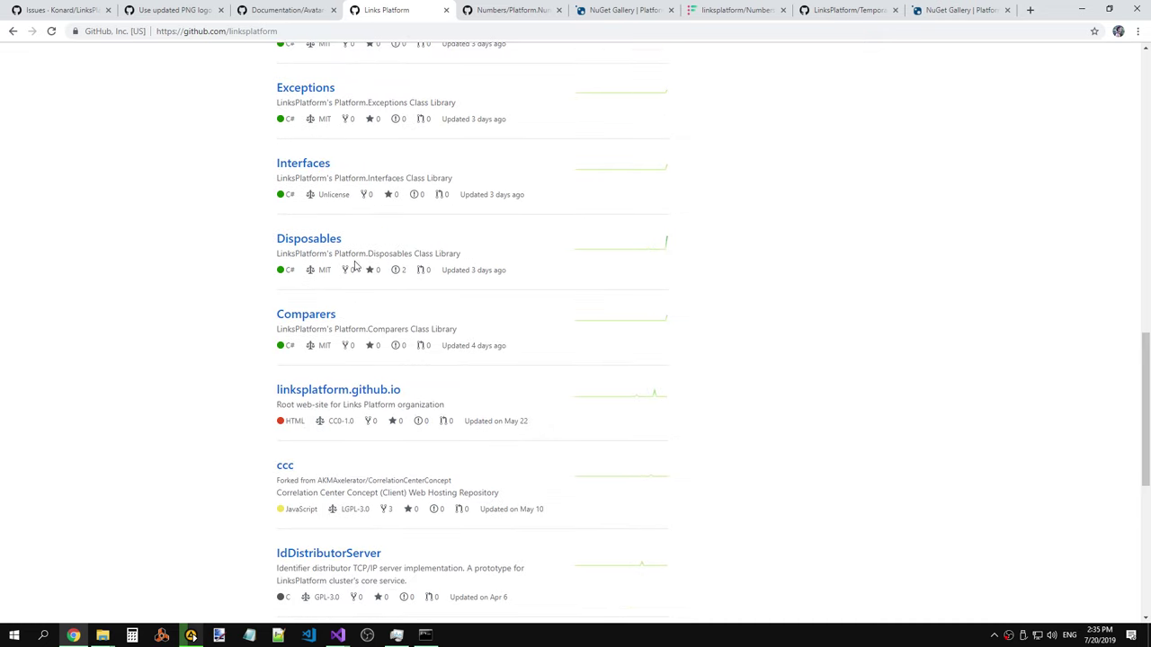
right_click(318, 324)
left_click(347, 328)
left_click(445, 17)
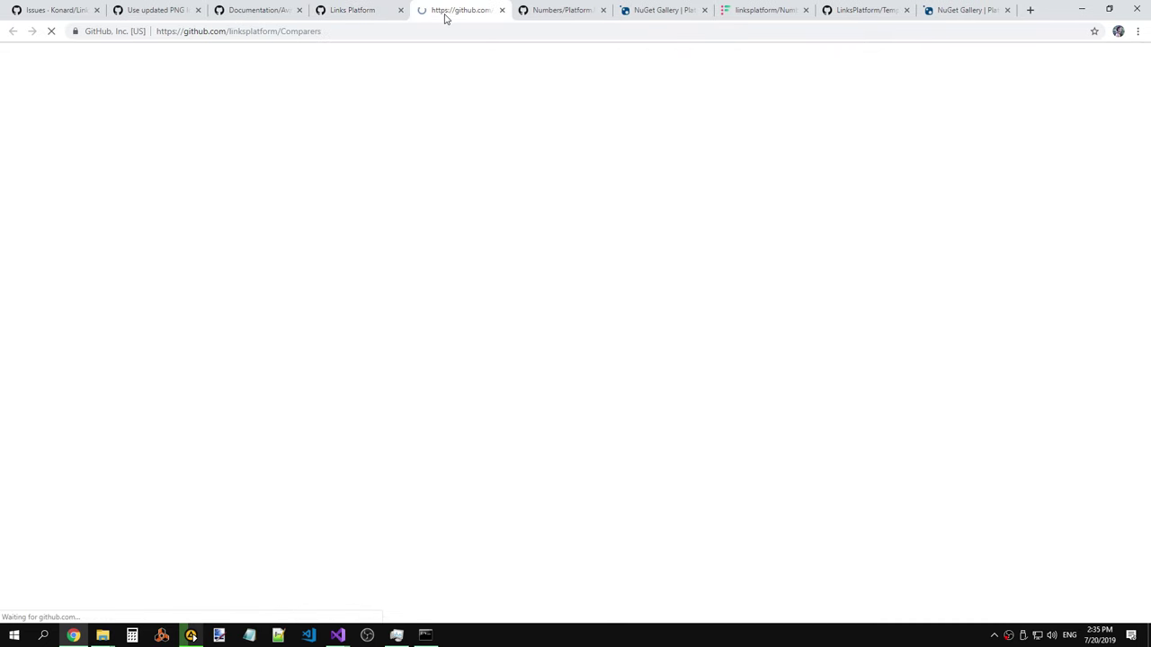
Check the Platform.Comparers NuGet page for published symbols, and close both the package and Comparers repository pages.
middle_click(578, 169)
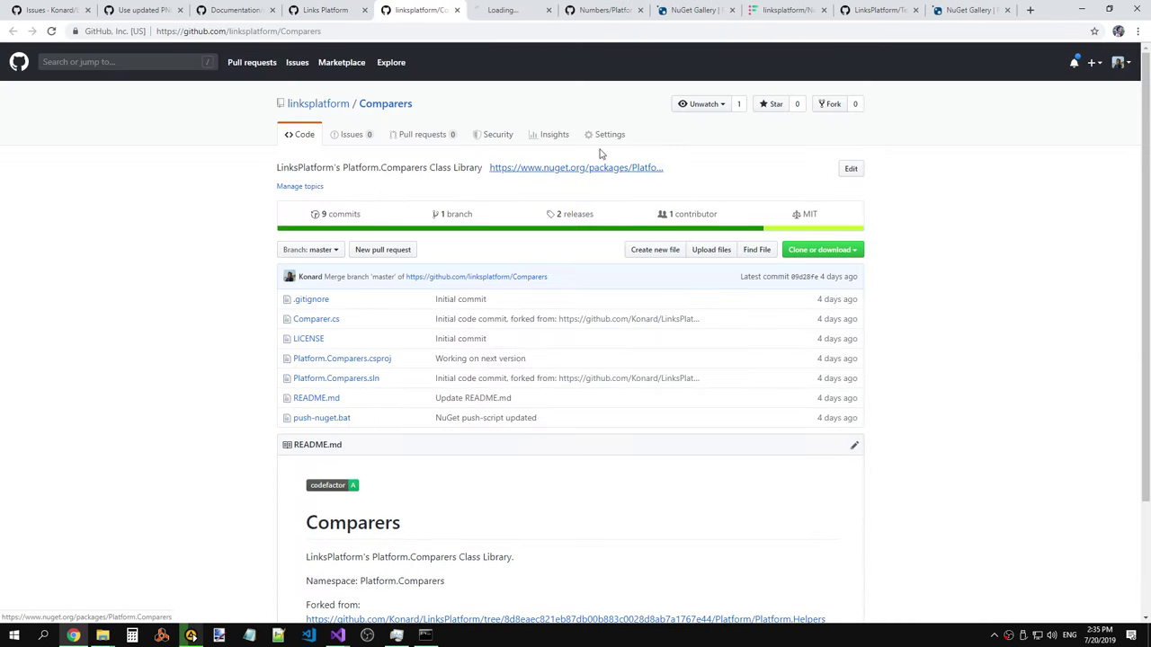
left_click(512, 17)
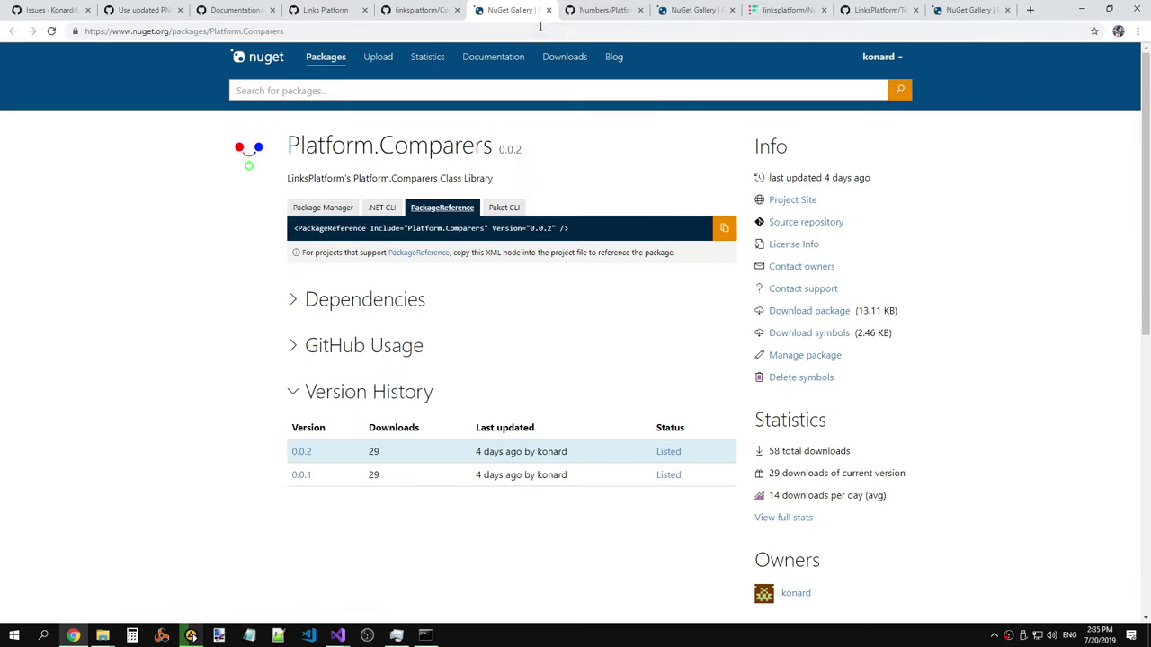
left_click(548, 11)
left_click(457, 10)
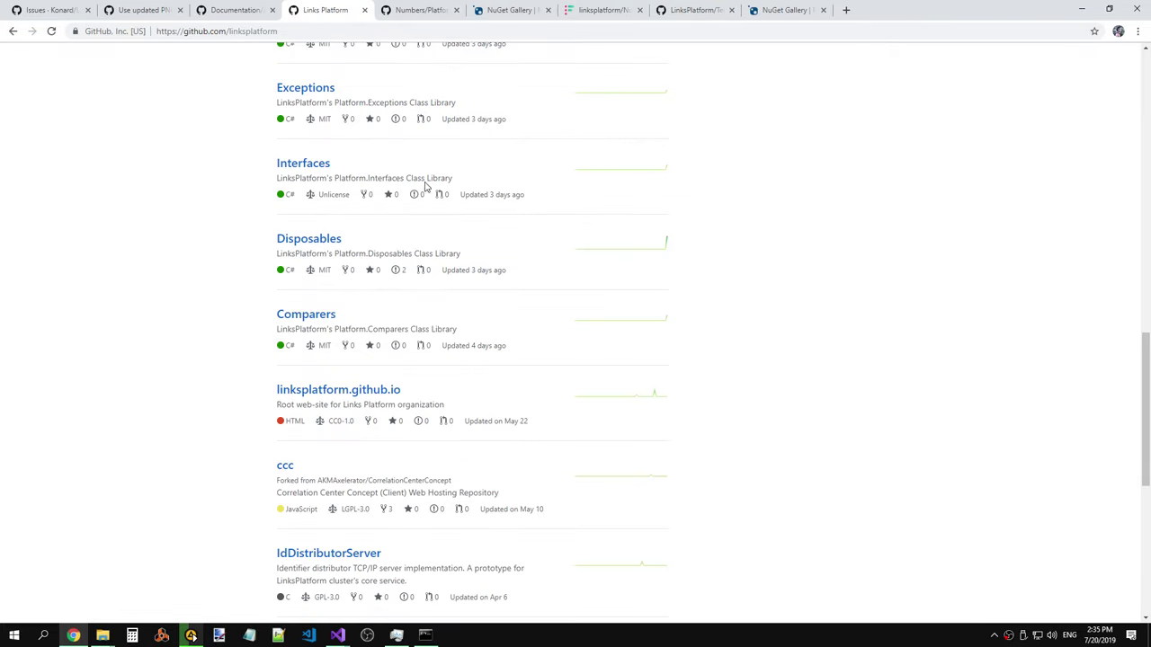
Open the Interfaces repository in a new tab and check its Platform.Interfaces NuGet page for published symbols.
middle_click(319, 162)
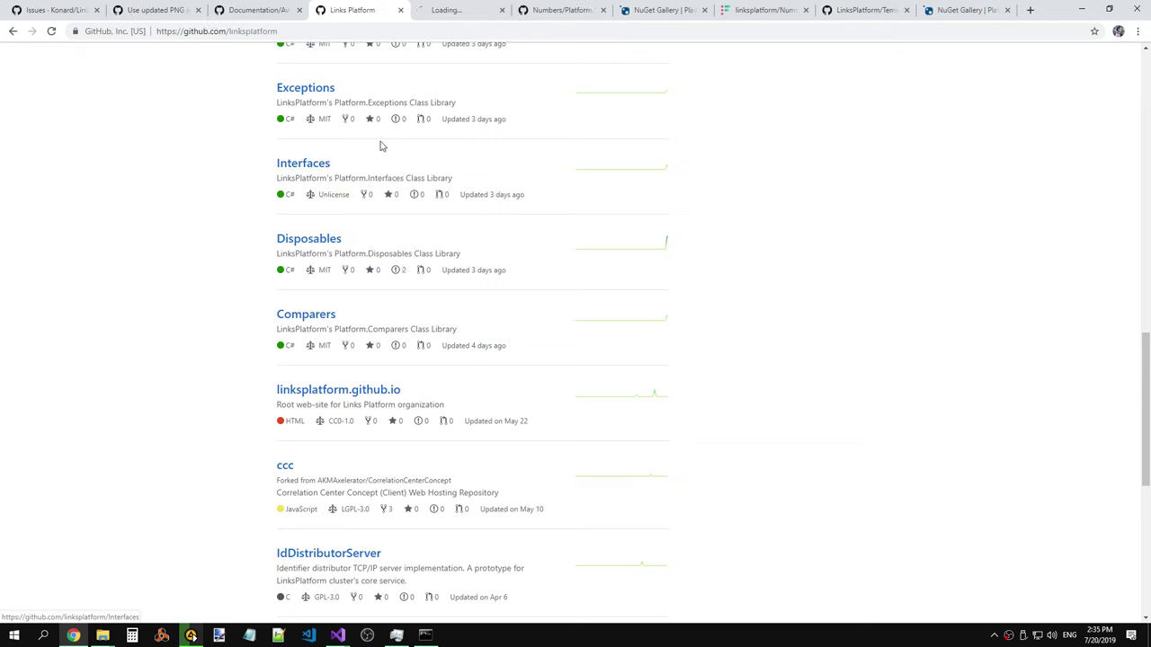
left_click(445, 11)
right_click(531, 168)
left_click(576, 178)
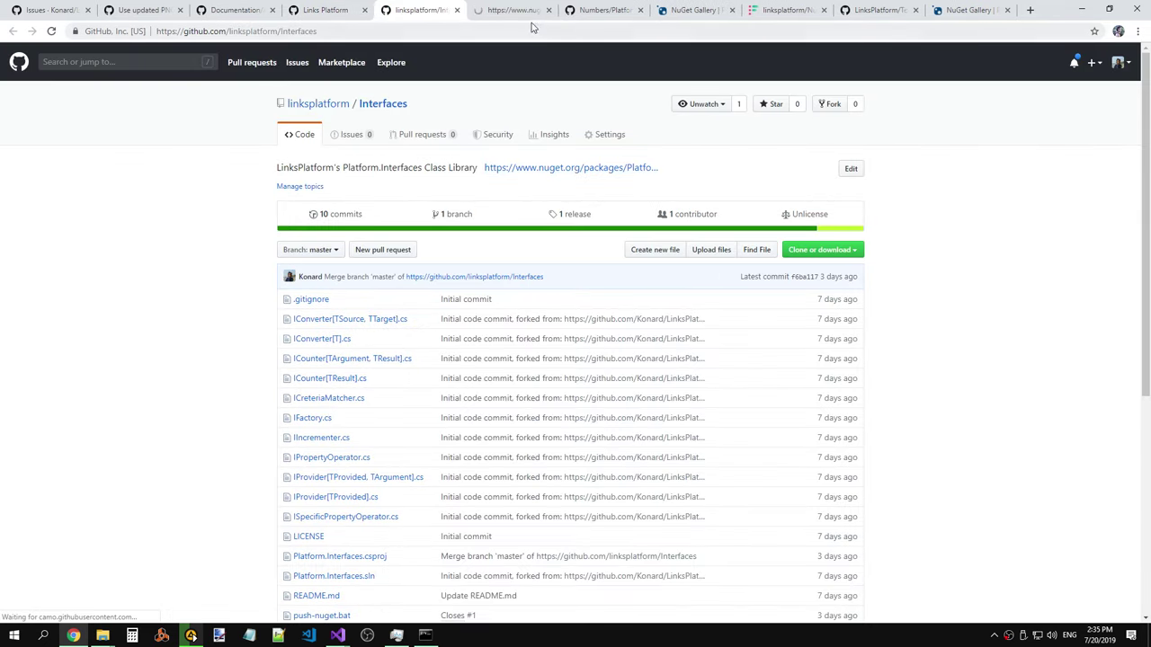
left_click(508, 10)
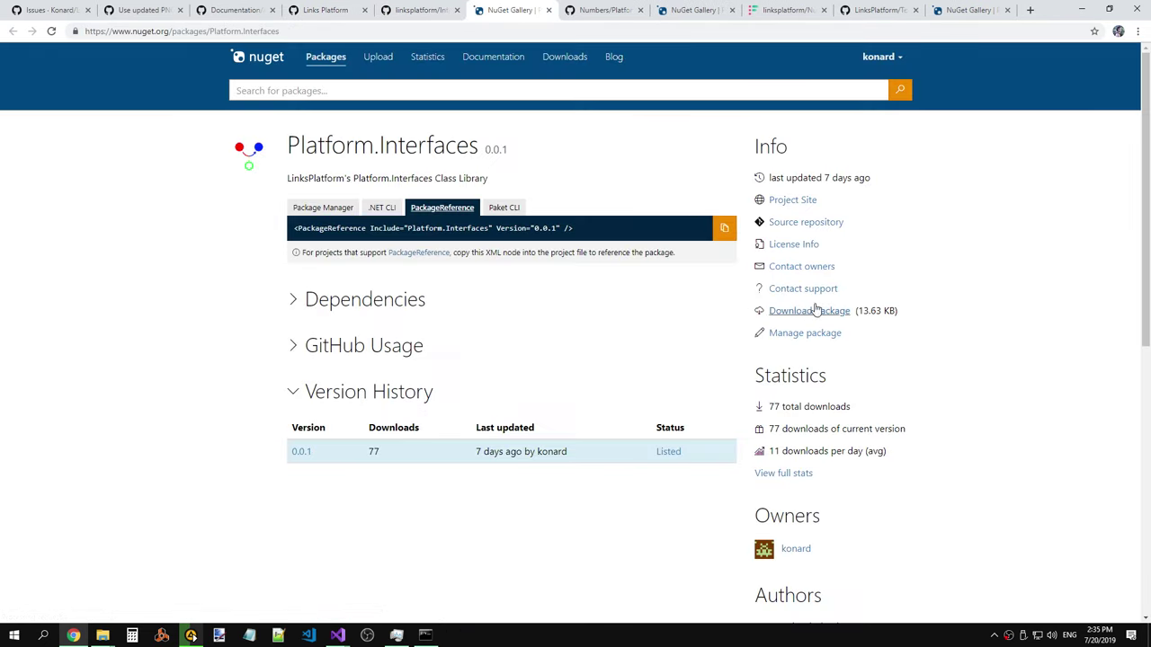
File an issue titled "The package has no published symbols yet" in the Interfaces repository.
left_click(414, 10)
left_click(353, 135)
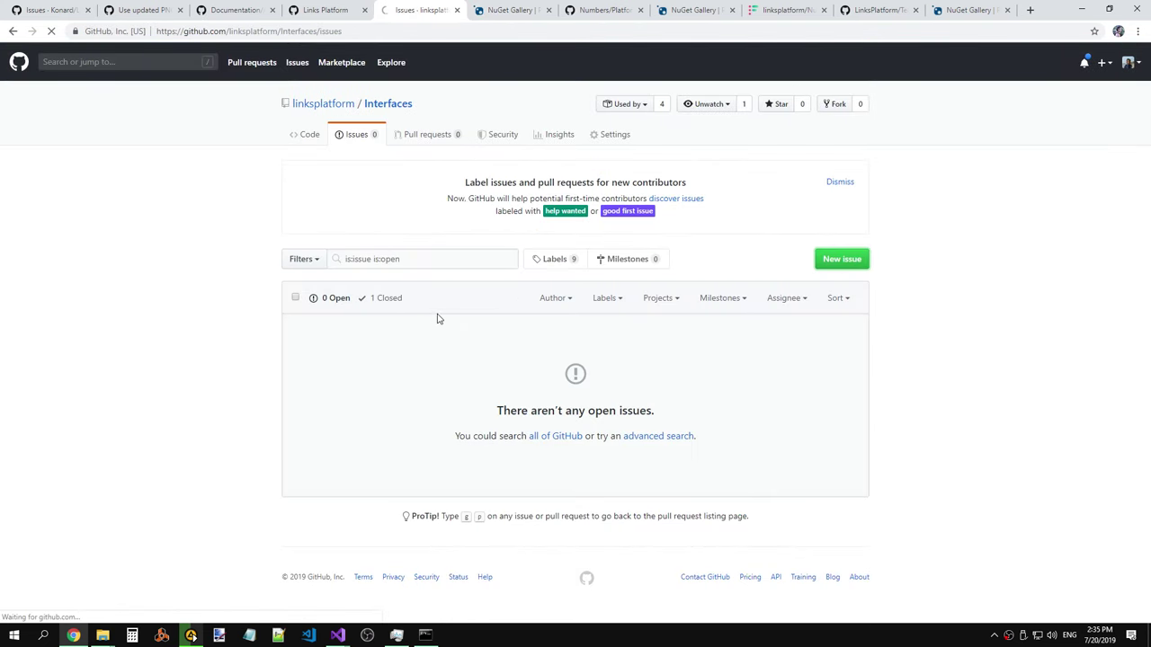
key("c")
key("ctrl+v")
left_click(663, 385)
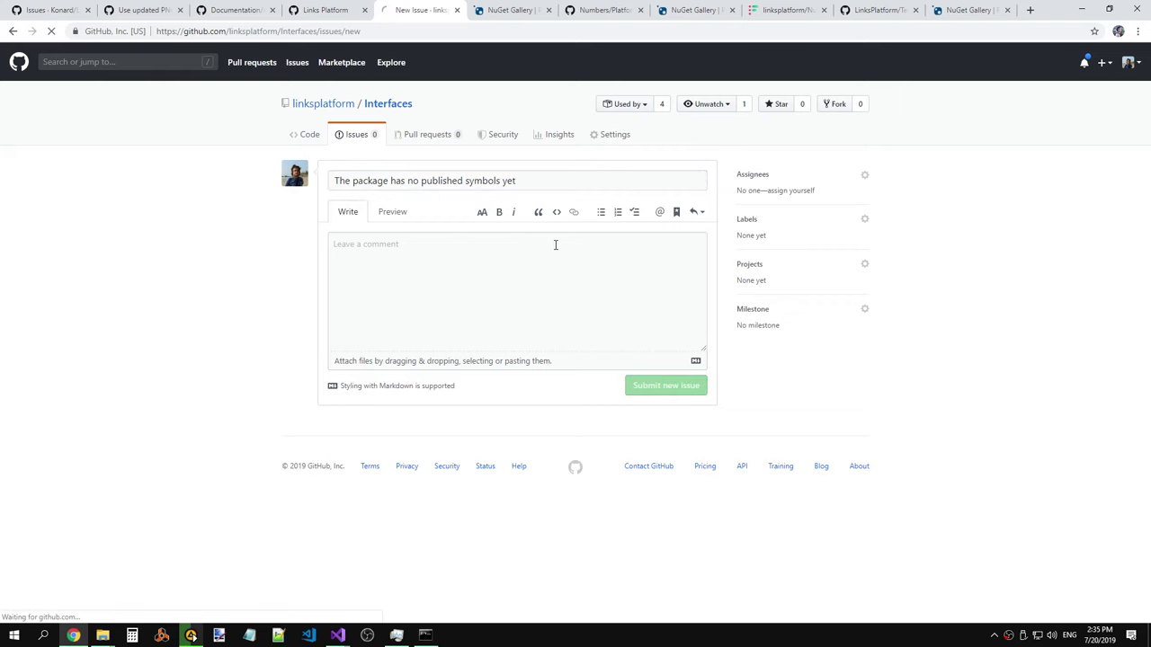
Return to the organization's repository list and open the Exceptions repository in a new tab.
left_click(328, 10)
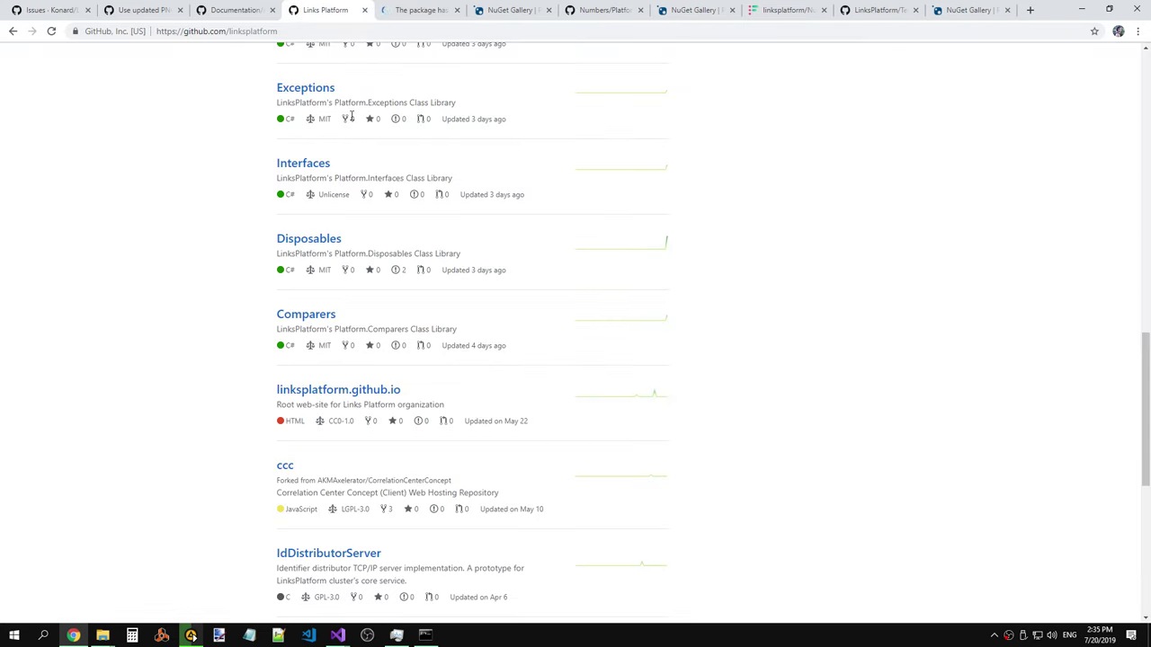
scroll(360, 251, "up", 1)
right_click(319, 152)
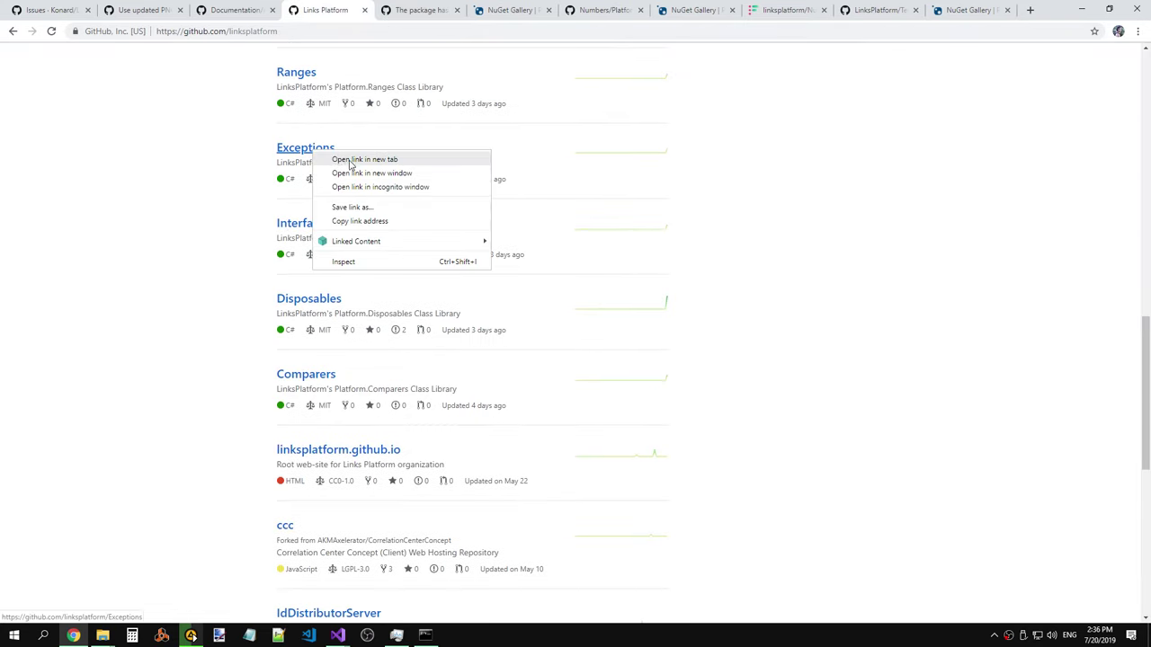
left_click(347, 159)
left_click(545, 12)
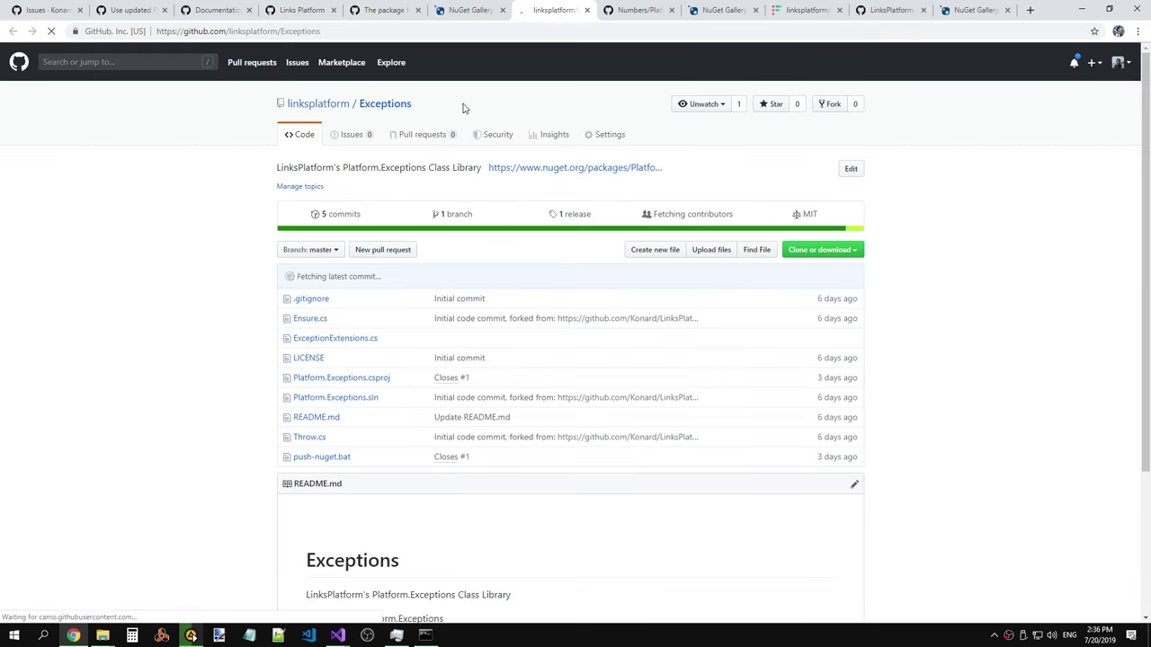
Look at the Exceptions repository's open issues and check the Platform.Exceptions NuGet page for published symbols.
left_click(370, 140)
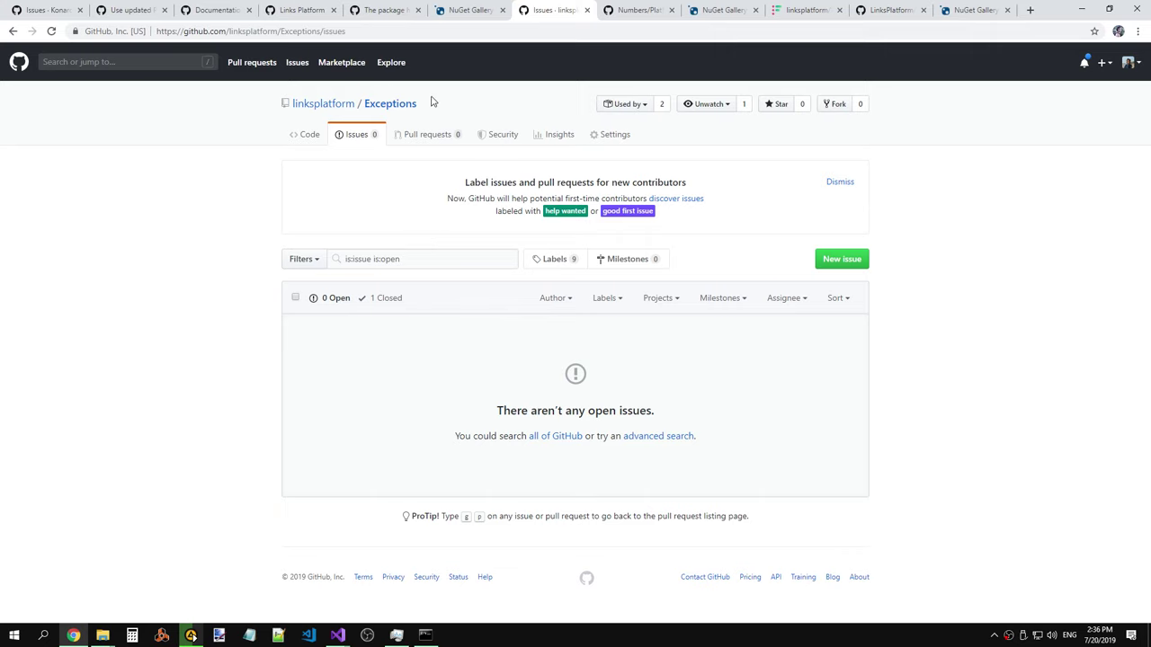
left_click(13, 30)
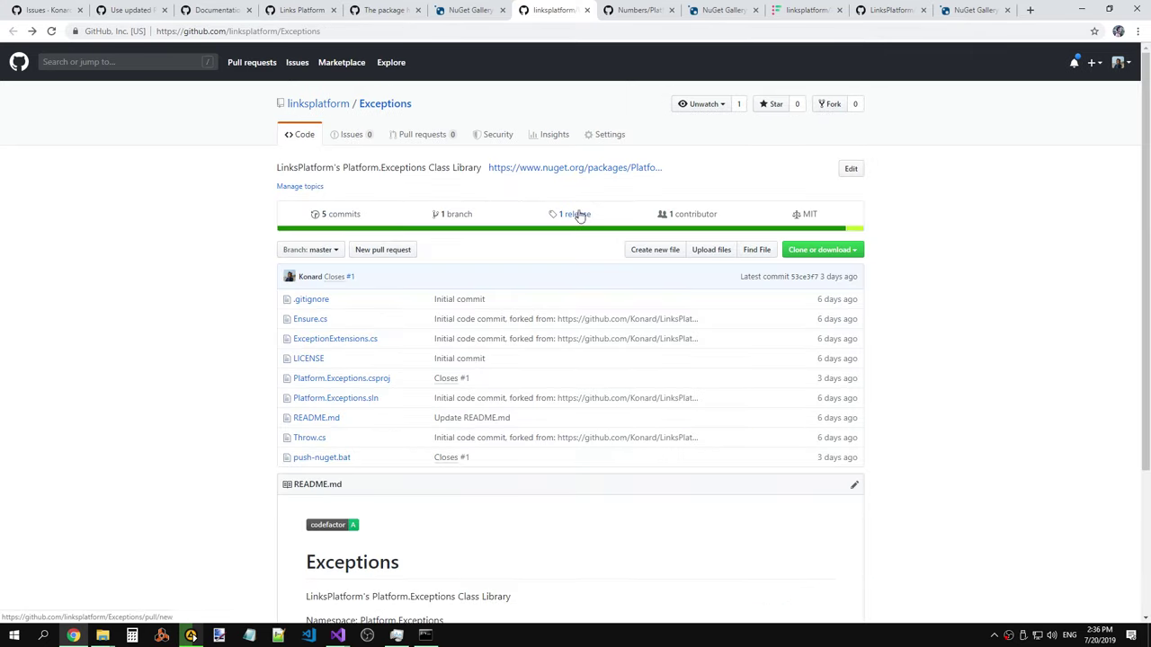
right_click(565, 165)
left_click(586, 173)
left_click(594, 14)
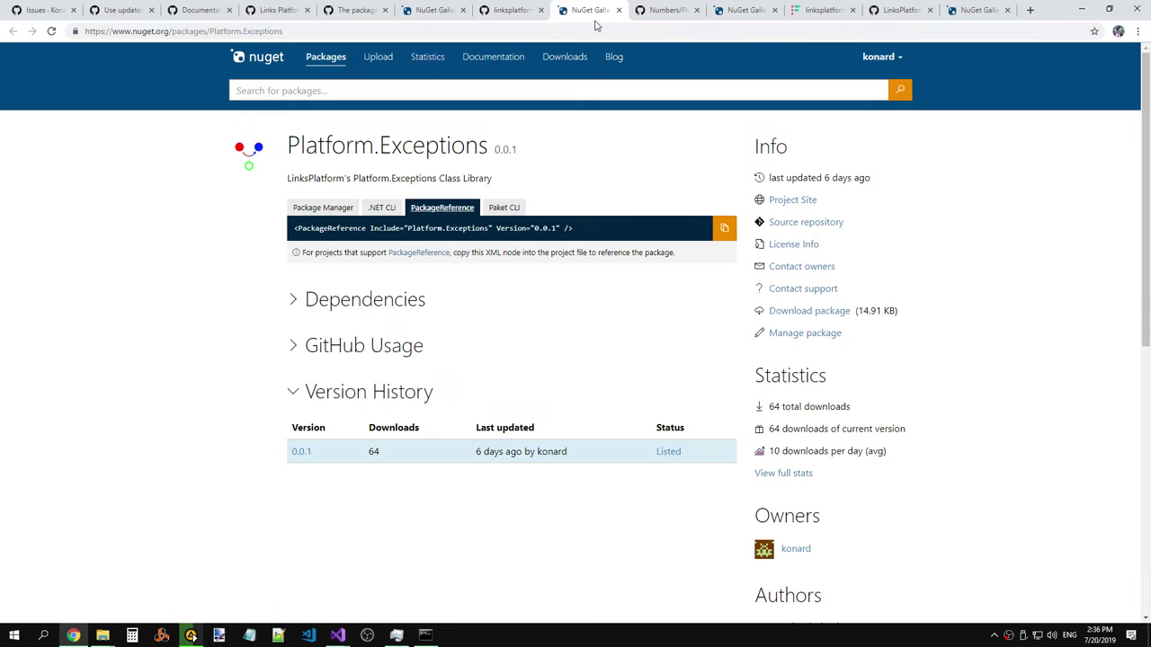
File an issue titled "The package has no published symbols yet" in the Exceptions repository.
left_click(496, 10)
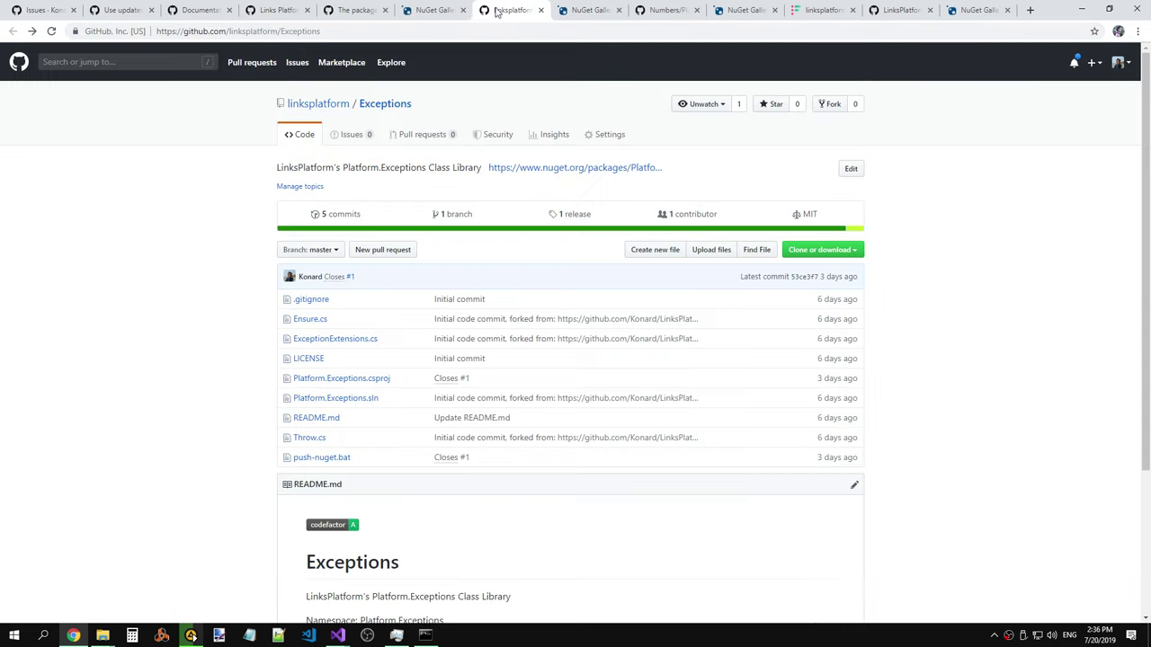
left_click(355, 134)
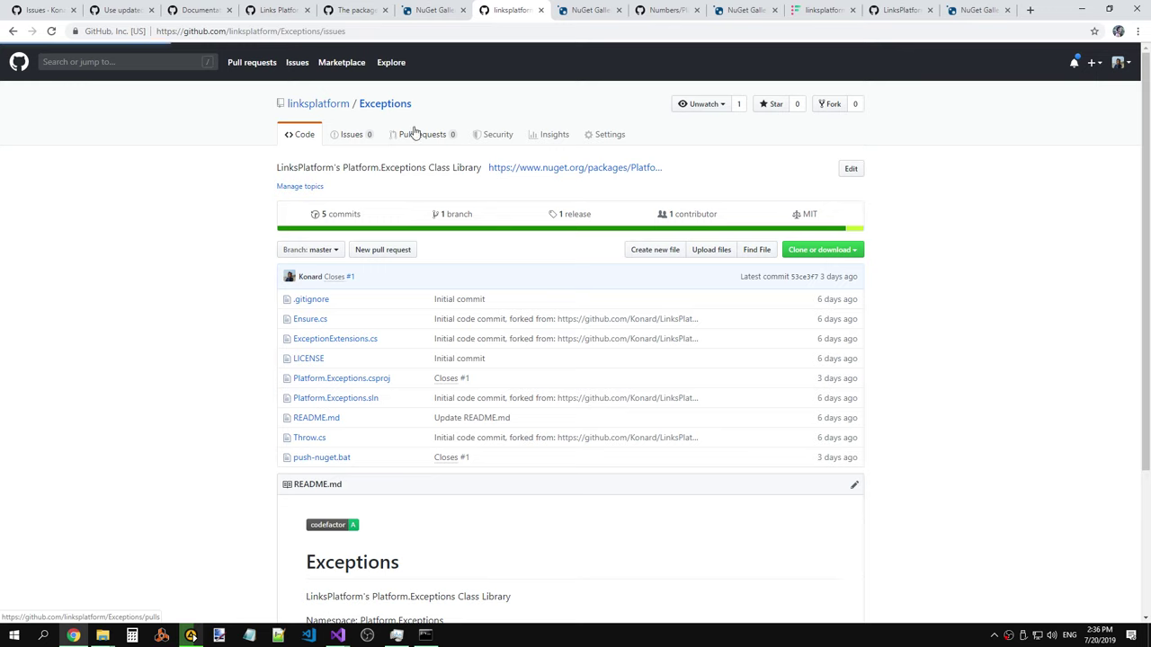
left_click(616, 267)
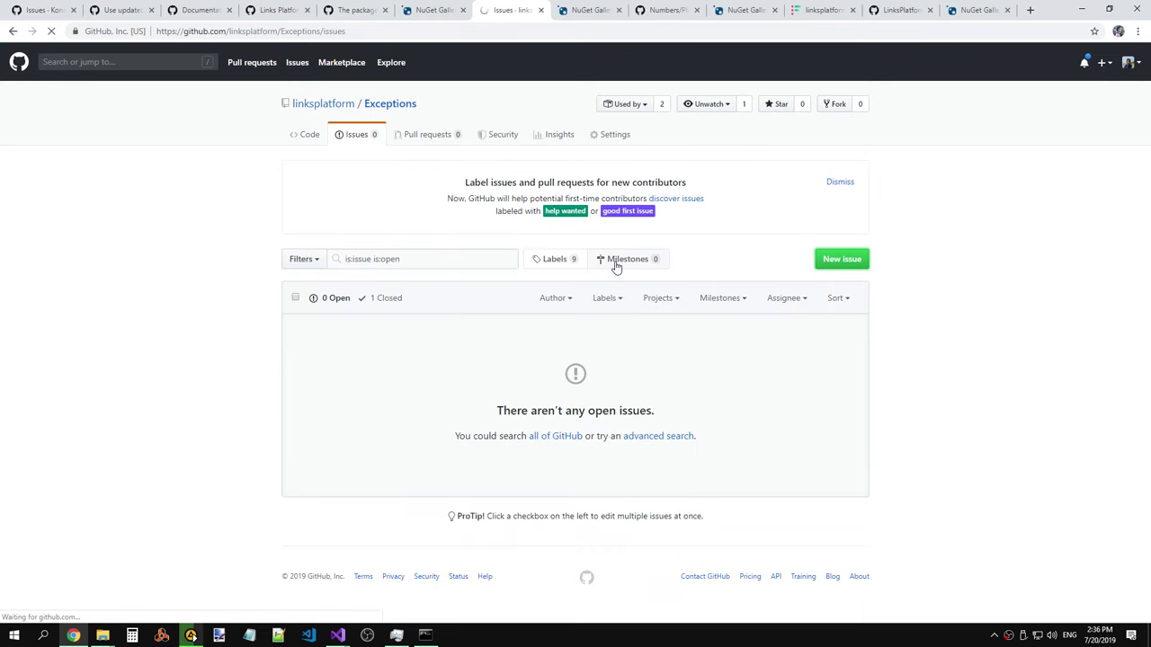
type("The package has no published symbols yet")
key("Return")
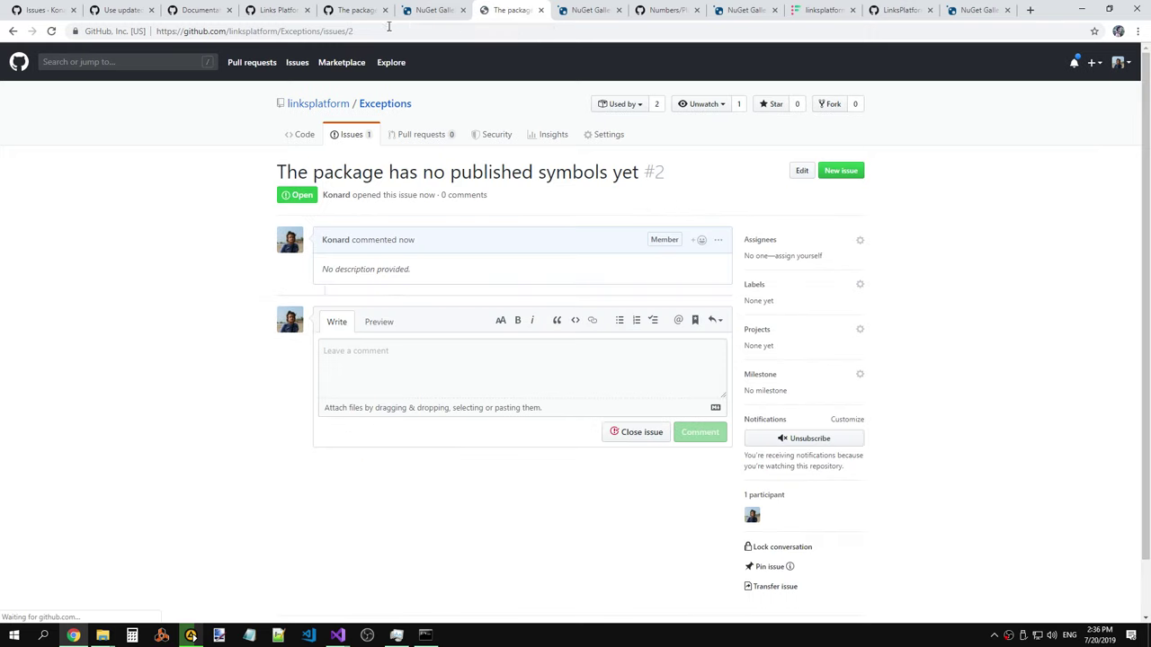
Return to the organization's repository list and open the Ranges repository in a new tab.
left_click(321, 106)
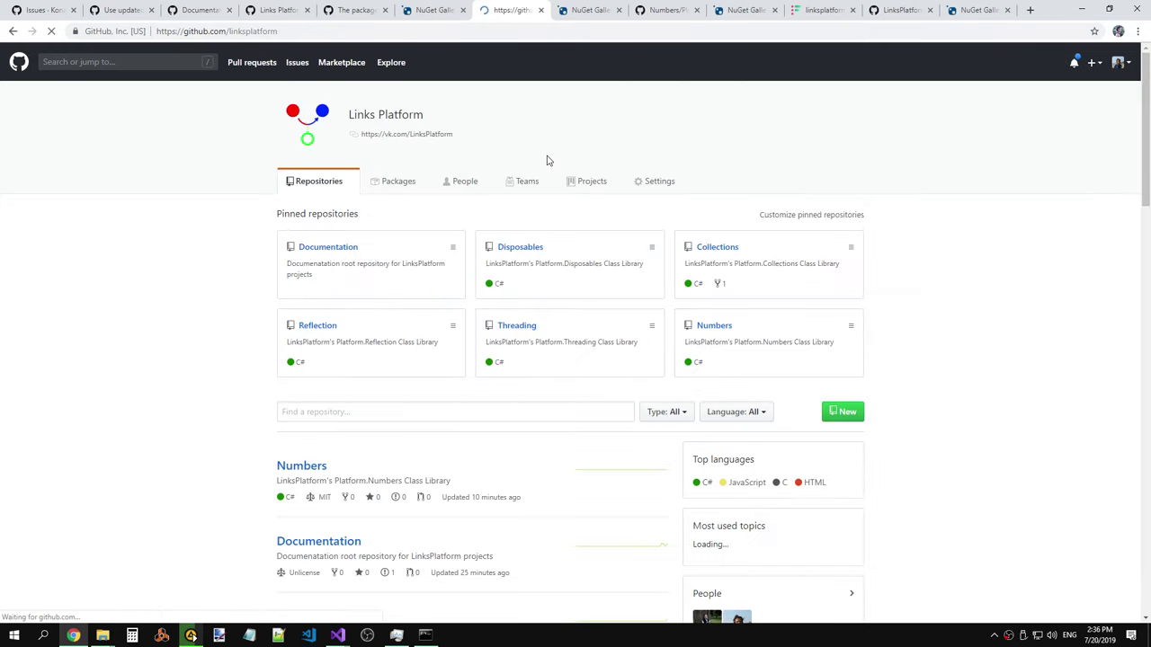
scroll(547, 160, "down", 5)
scroll(546, 160, "down", 3)
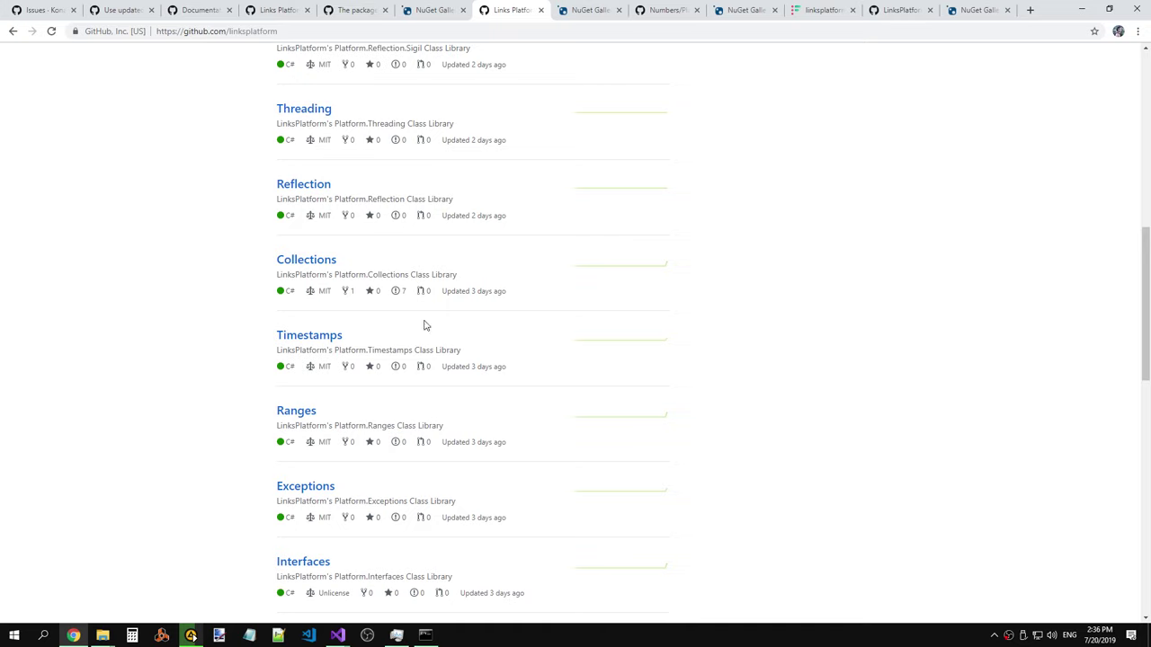
right_click(302, 415)
left_click(342, 424)
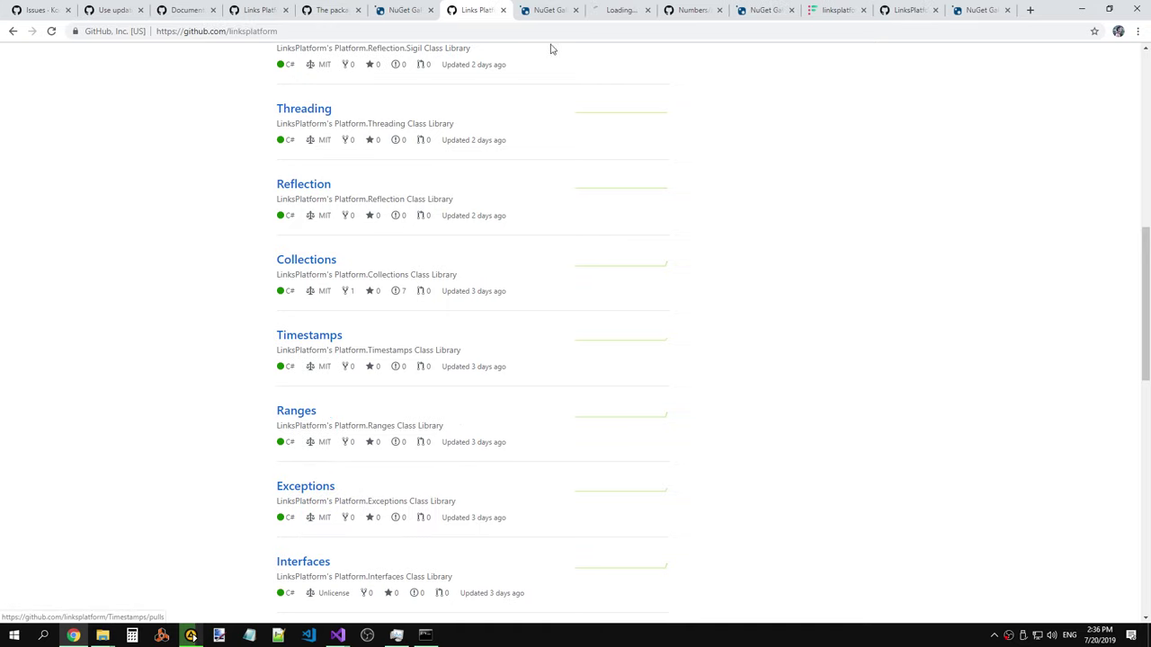
left_click(622, 12)
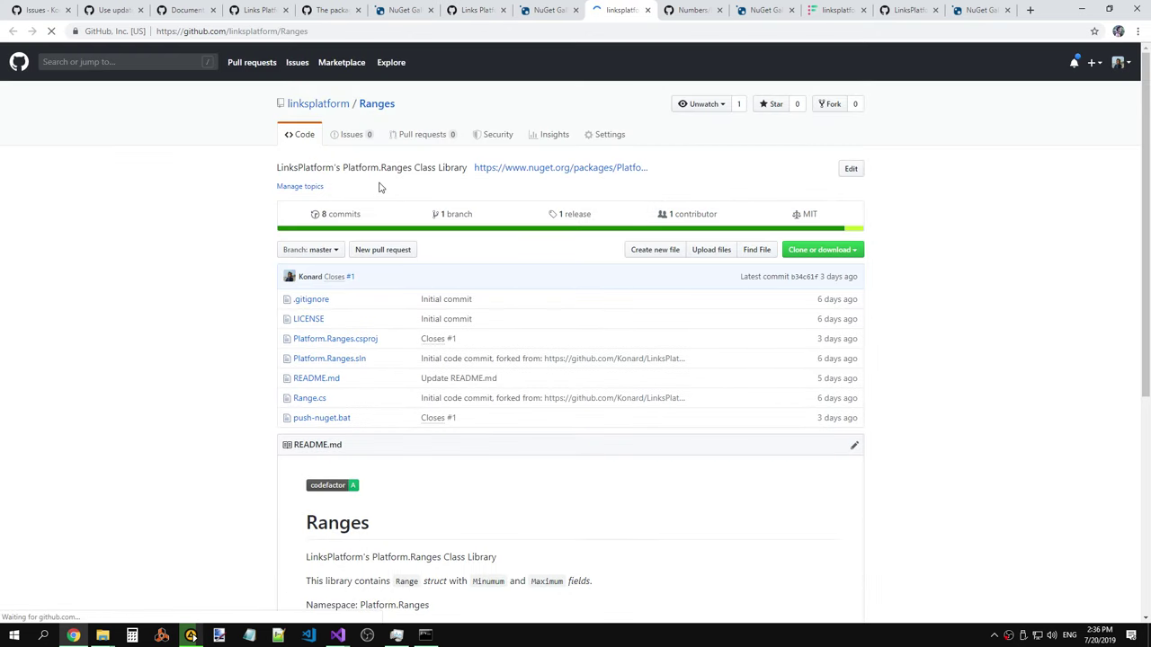
Check the Platform.Ranges NuGet page for published symbols and close it.
right_click(553, 167)
left_click(567, 179)
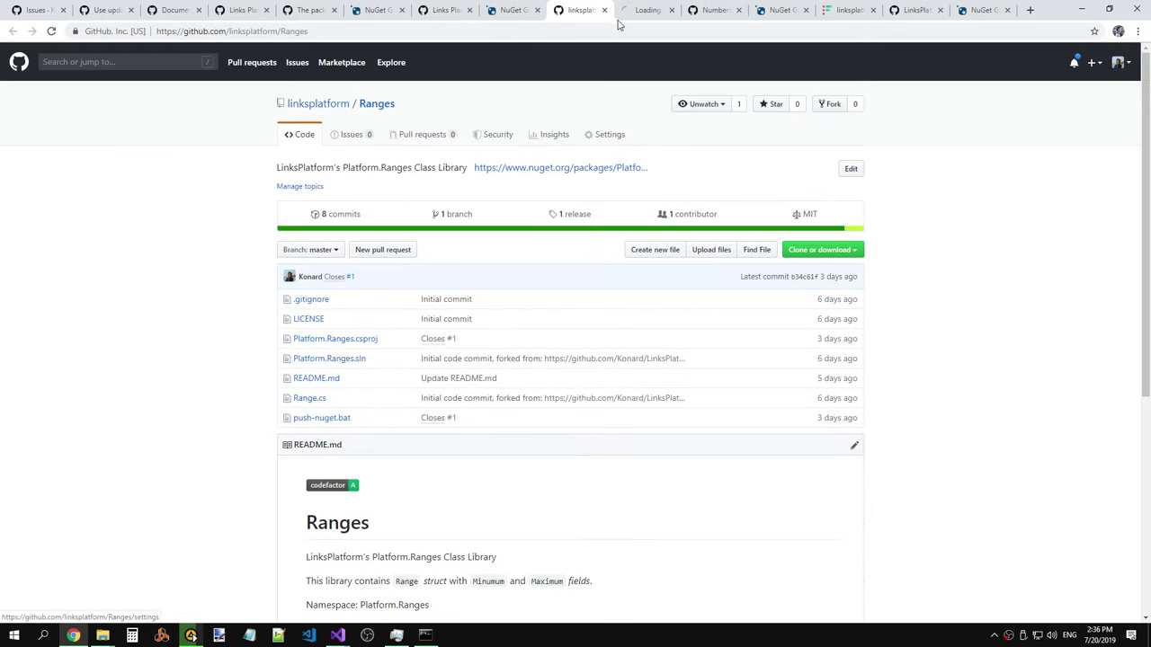
left_click(630, 10)
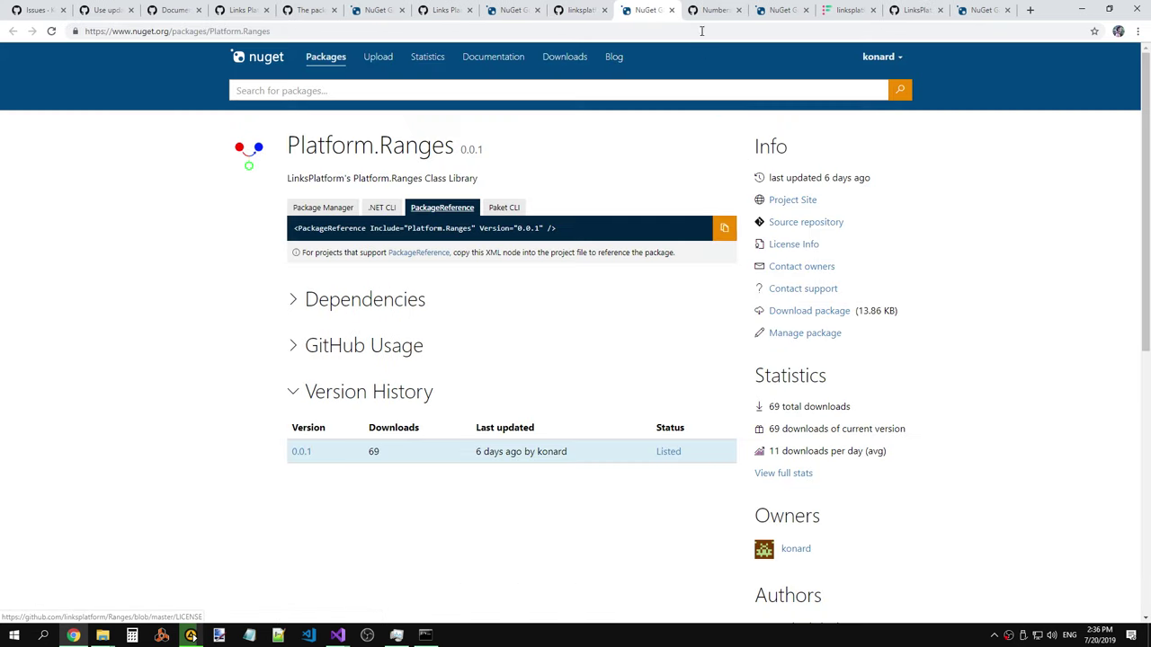
left_click(671, 10)
File an issue titled "The package has no published symbols yet" in the Ranges repository.
left_click(354, 136)
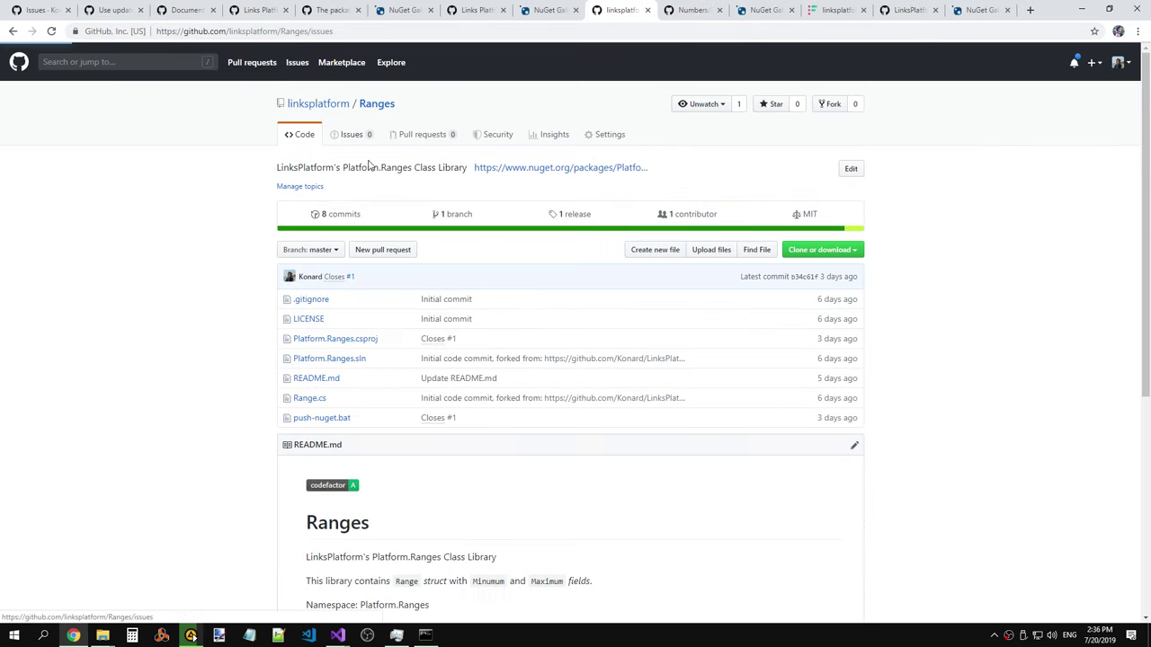
left_click(836, 259)
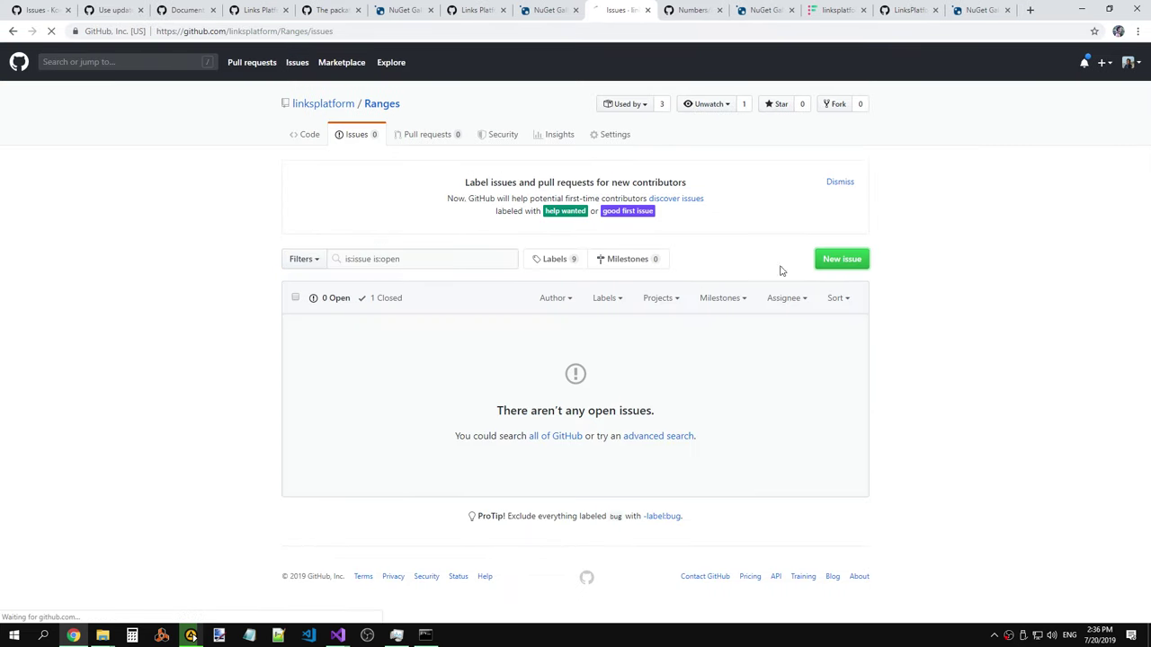
type("The package has no published symbols yet")
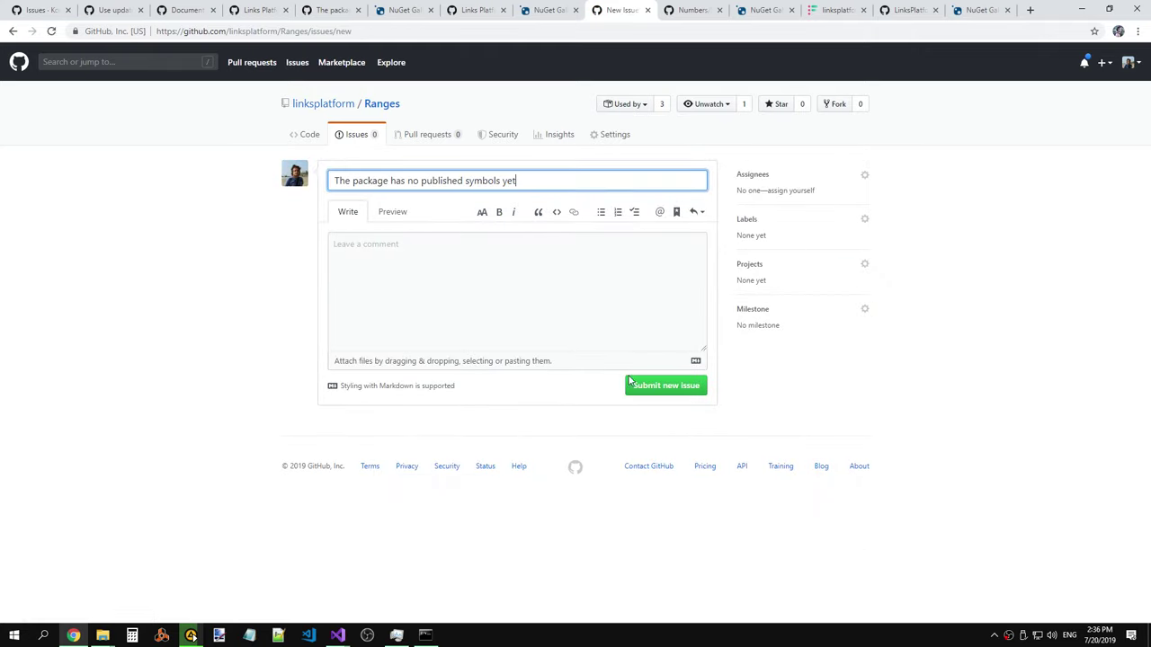
left_click(676, 389)
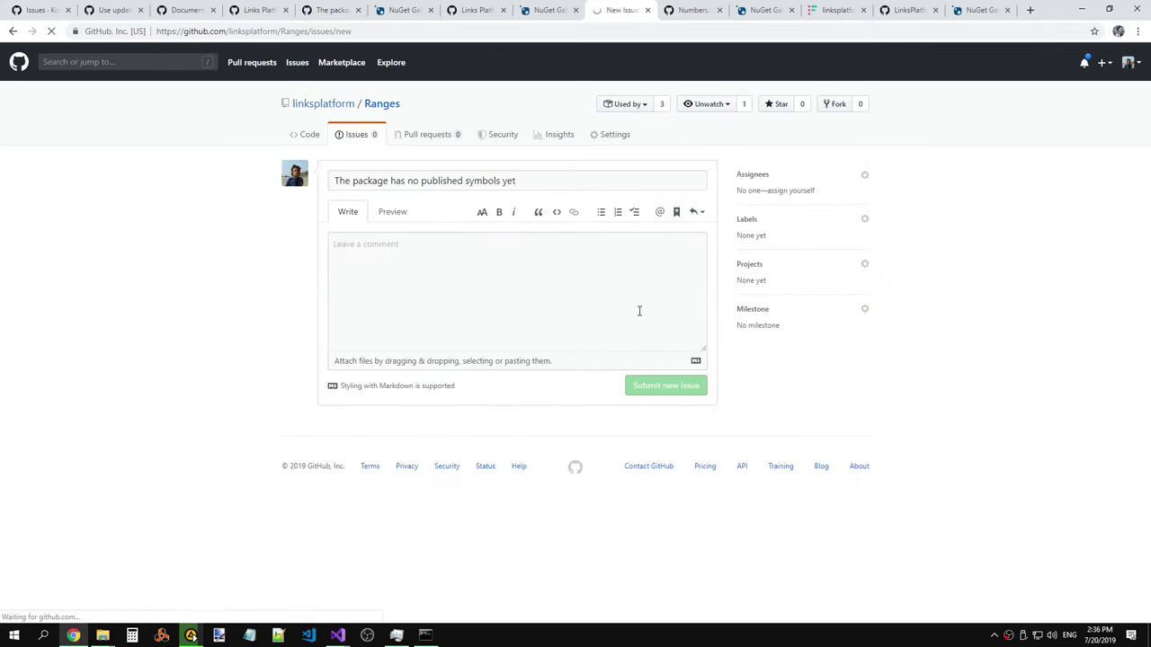
Go back to the organization's repository list and open the Timestamps repository in a new tab.
left_click(542, 12)
left_click(487, 12)
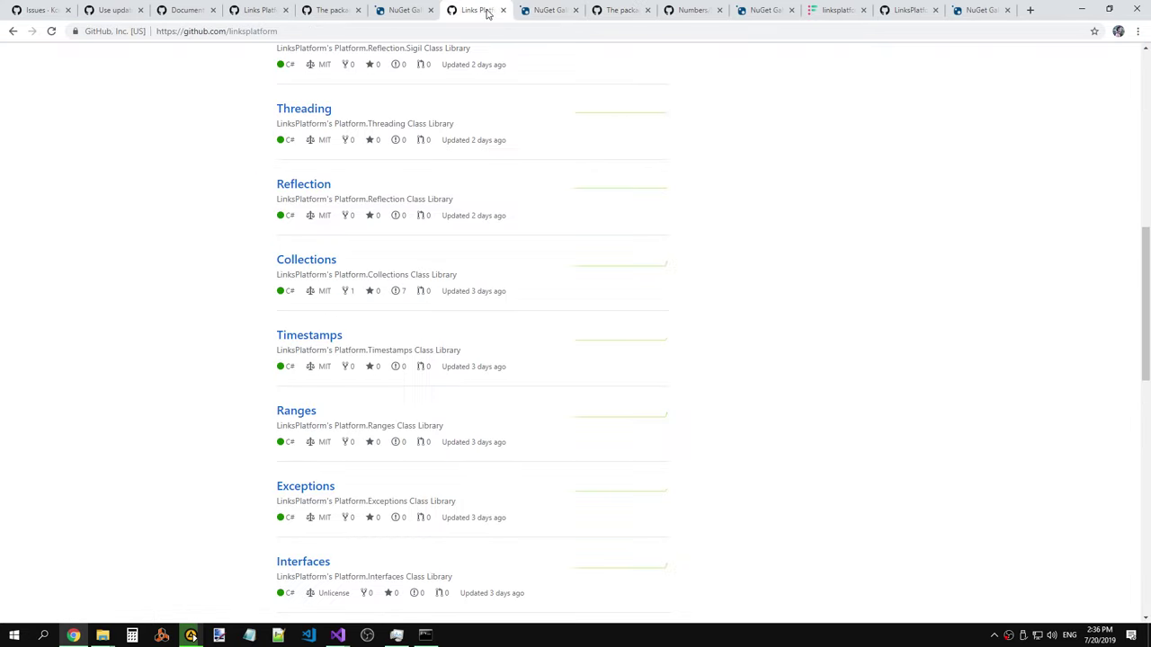
right_click(317, 335)
left_click(378, 345)
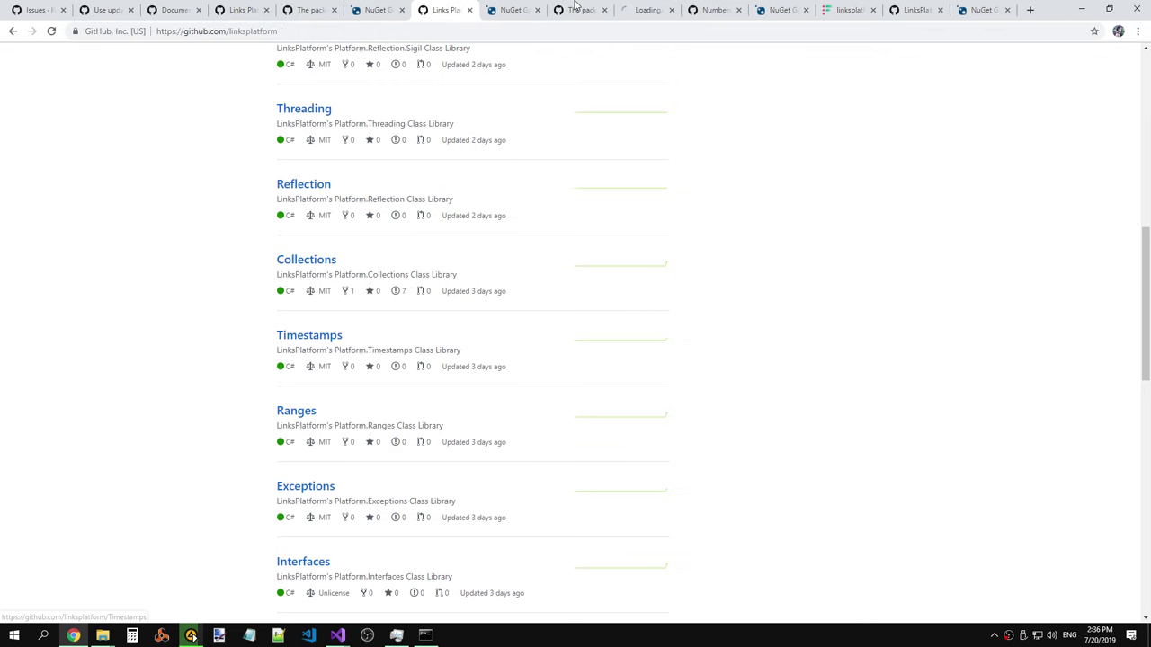
left_click(640, 11)
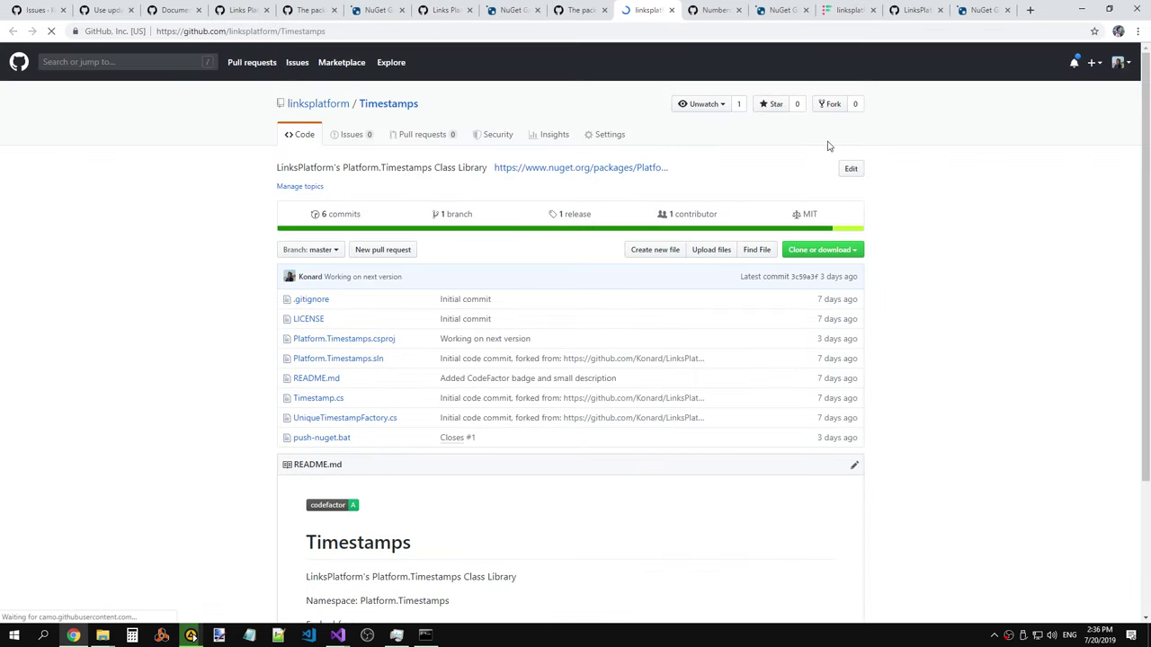
Open the Platform.Timestamps NuGet page to check for published symbols, and close it.
right_click(556, 172)
left_click(594, 182)
left_click(653, 12)
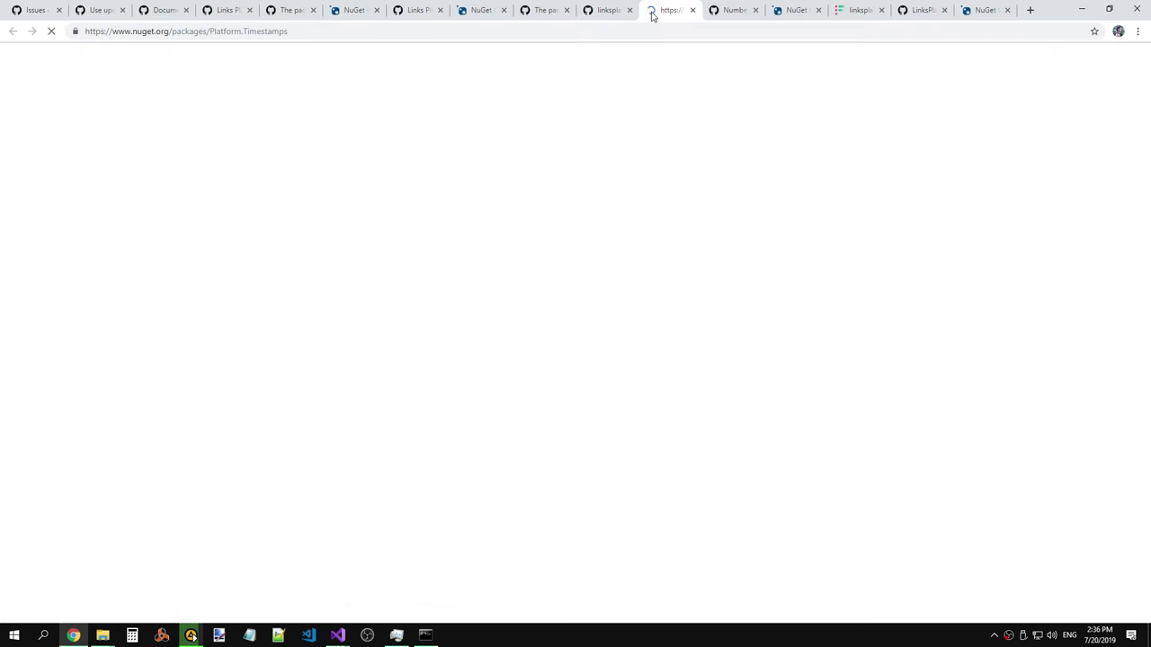
left_click(693, 11)
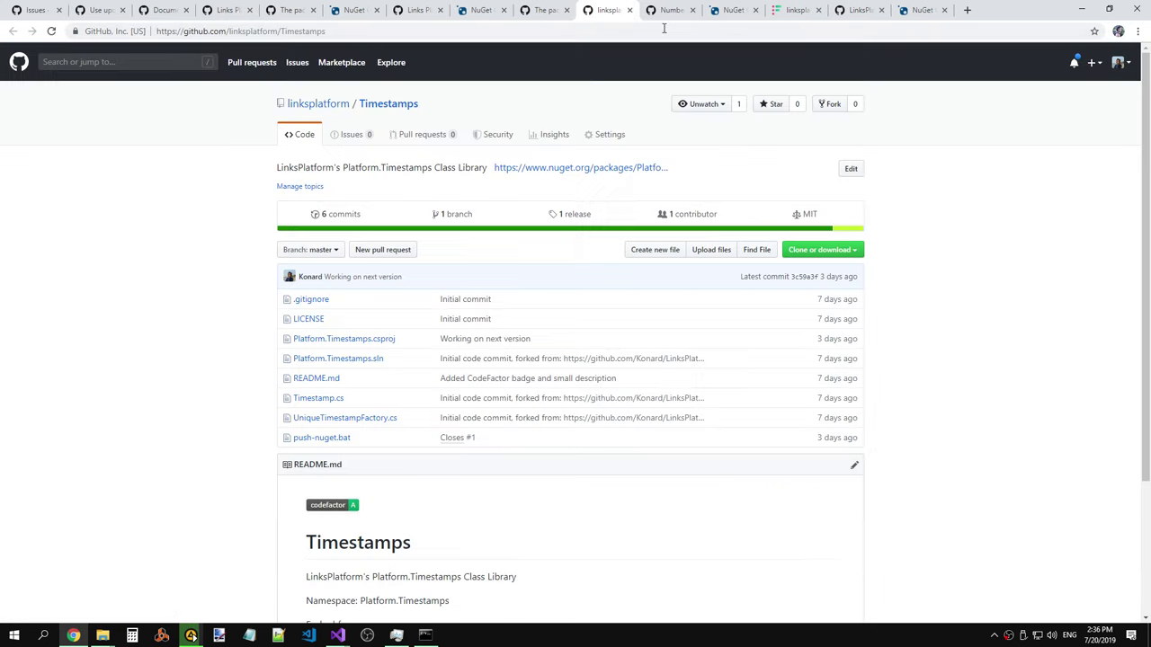
File an issue titled "The package has no published symbols yet" in the Timestamps repository.
left_click(355, 135)
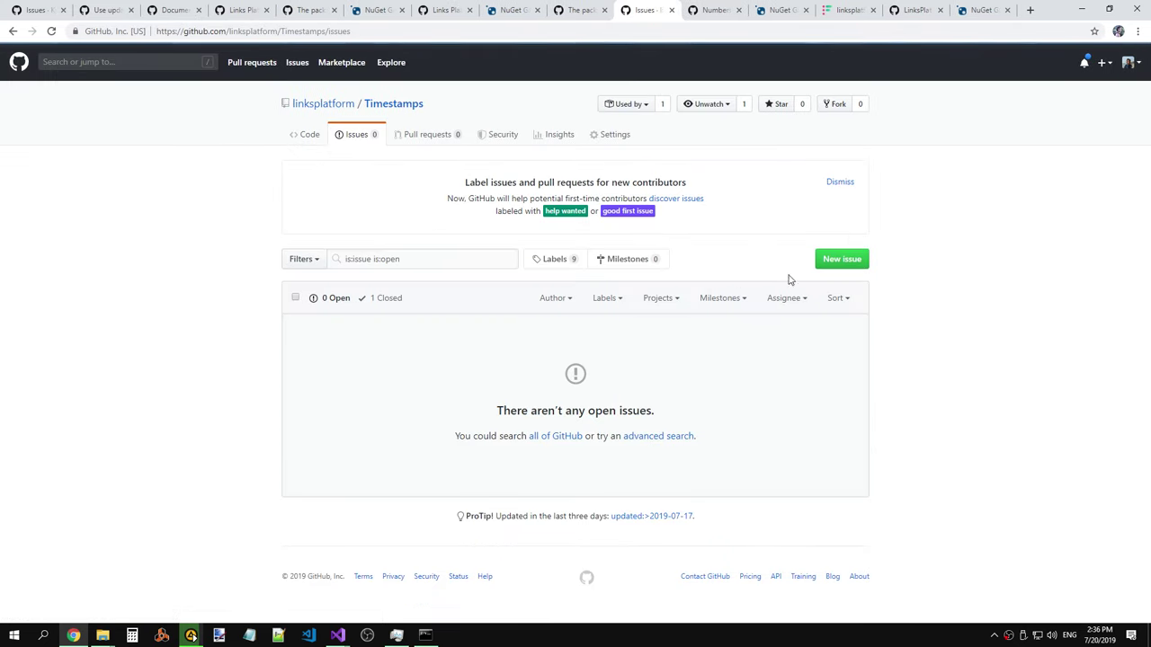
left_click(845, 259)
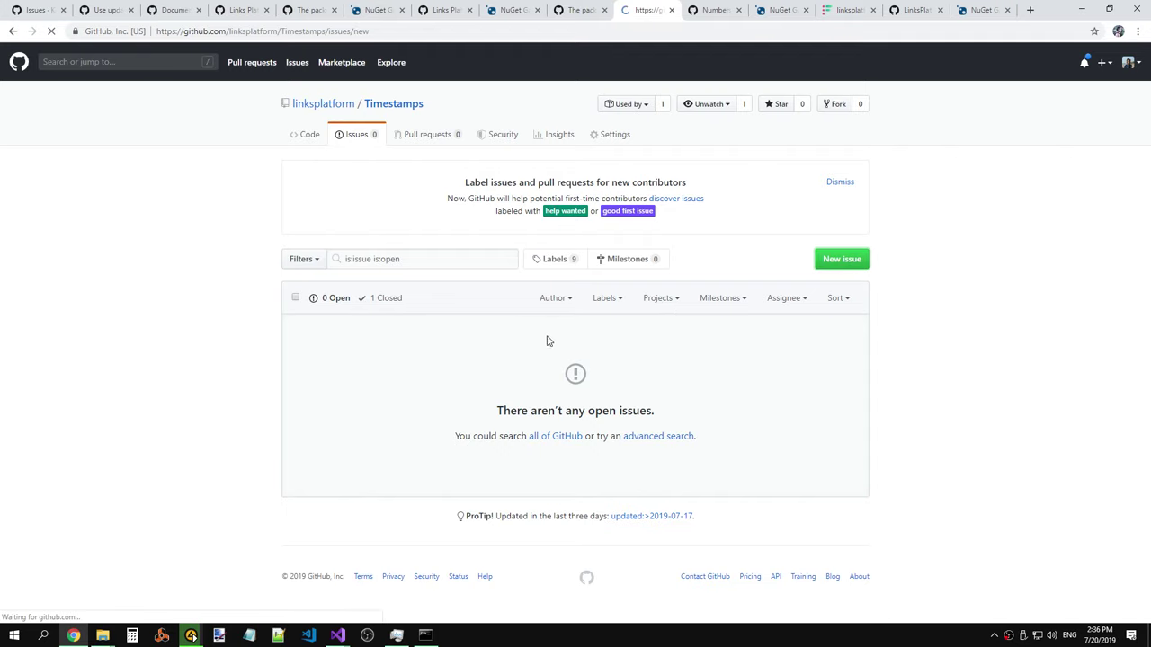
type("The package has no published symbols yet")
left_click(663, 386)
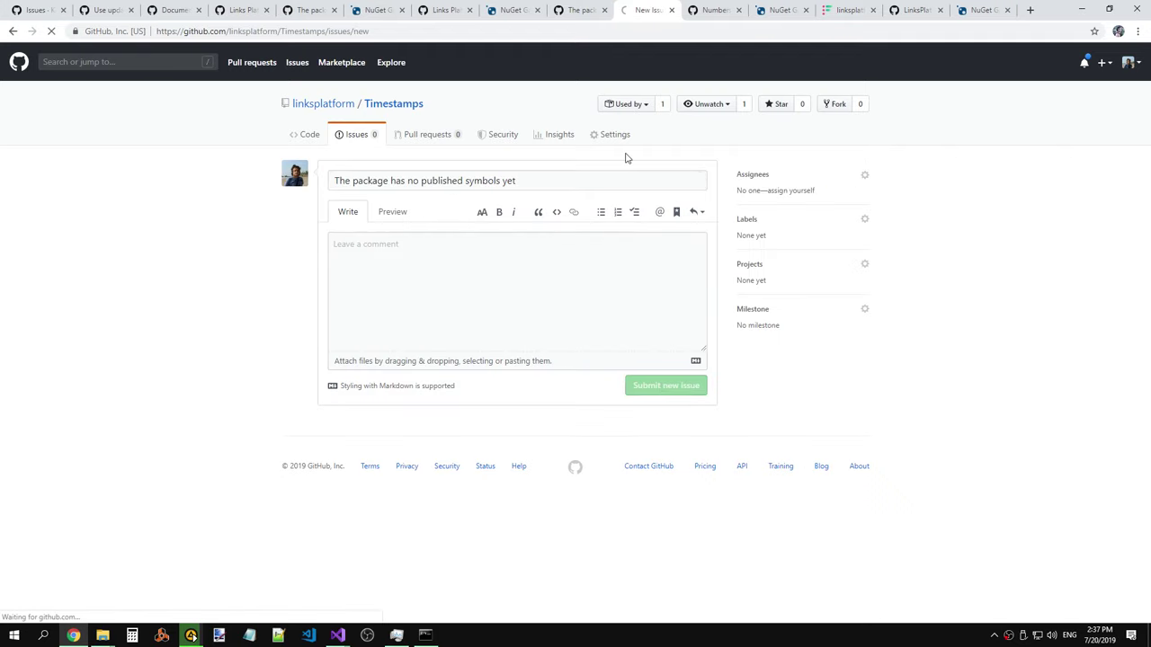
Close the Timestamps and Ranges issue tabs and the Platform.Exceptions NuGet tab, and open the Collections repository in a new tab.
left_click(669, 11)
left_click(604, 11)
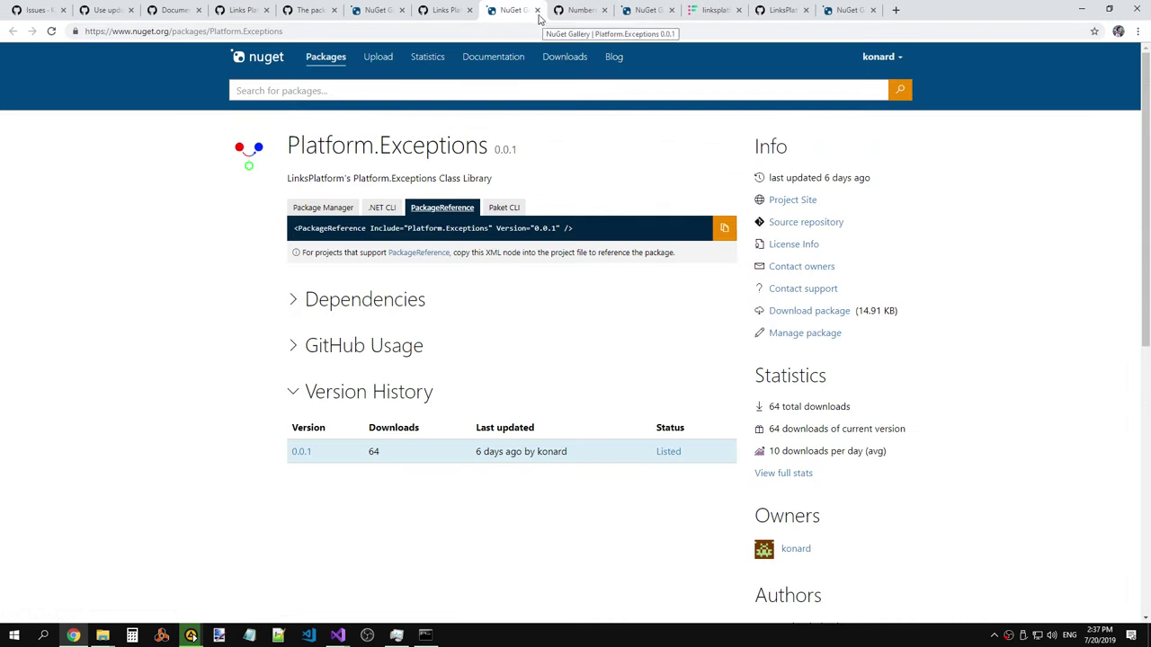
left_click(539, 11)
middle_click(319, 261)
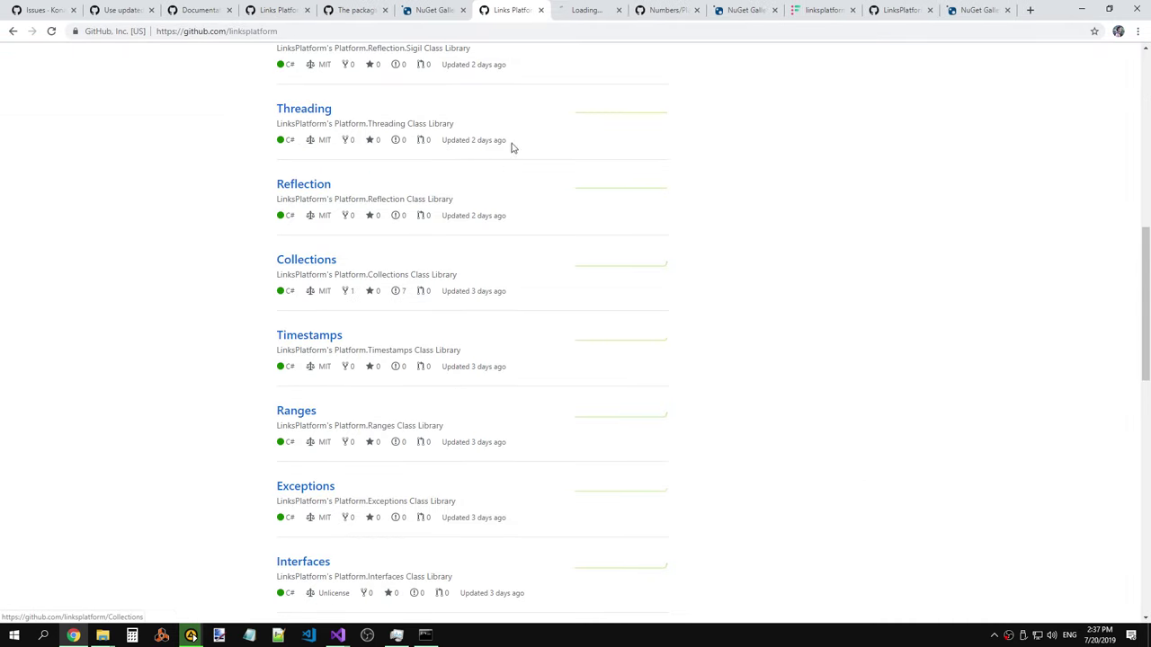
left_click(585, 11)
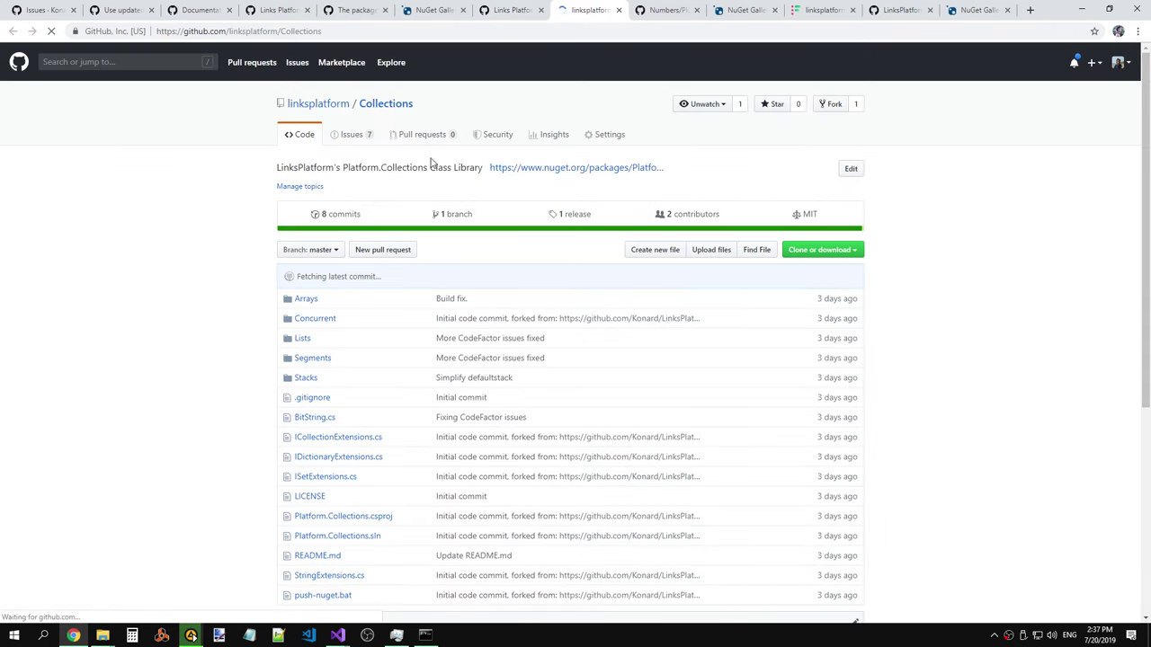
Check the Platform.Collections NuGet page for published symbols and close it.
right_click(570, 167)
left_click(620, 178)
left_click(619, 11)
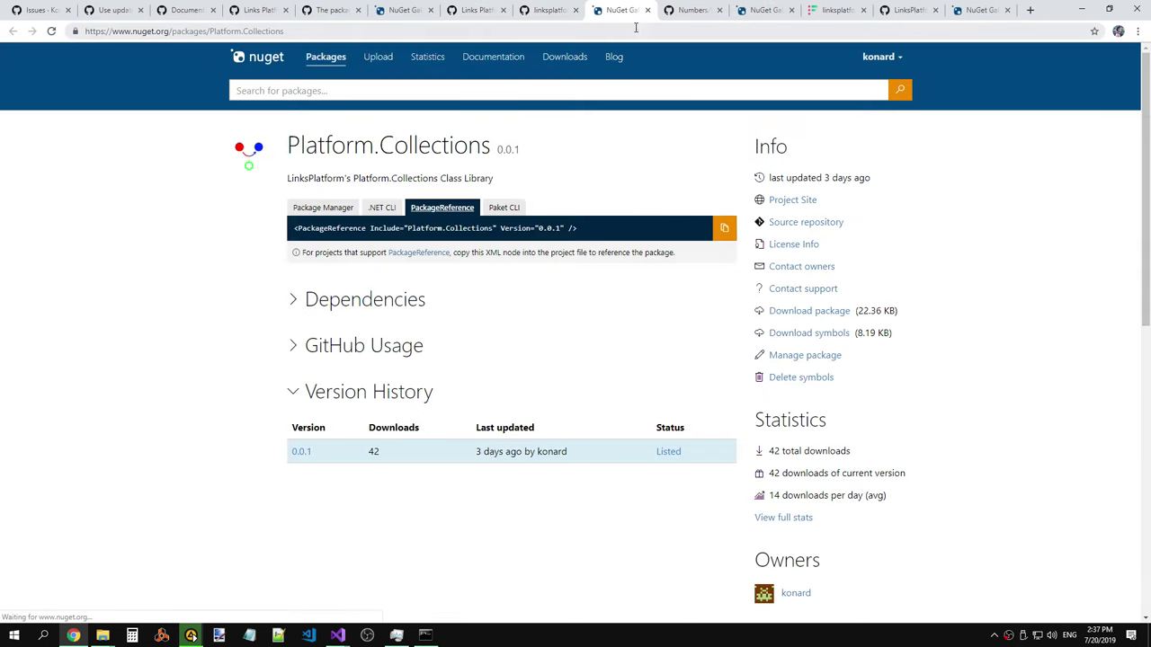
left_click(648, 10)
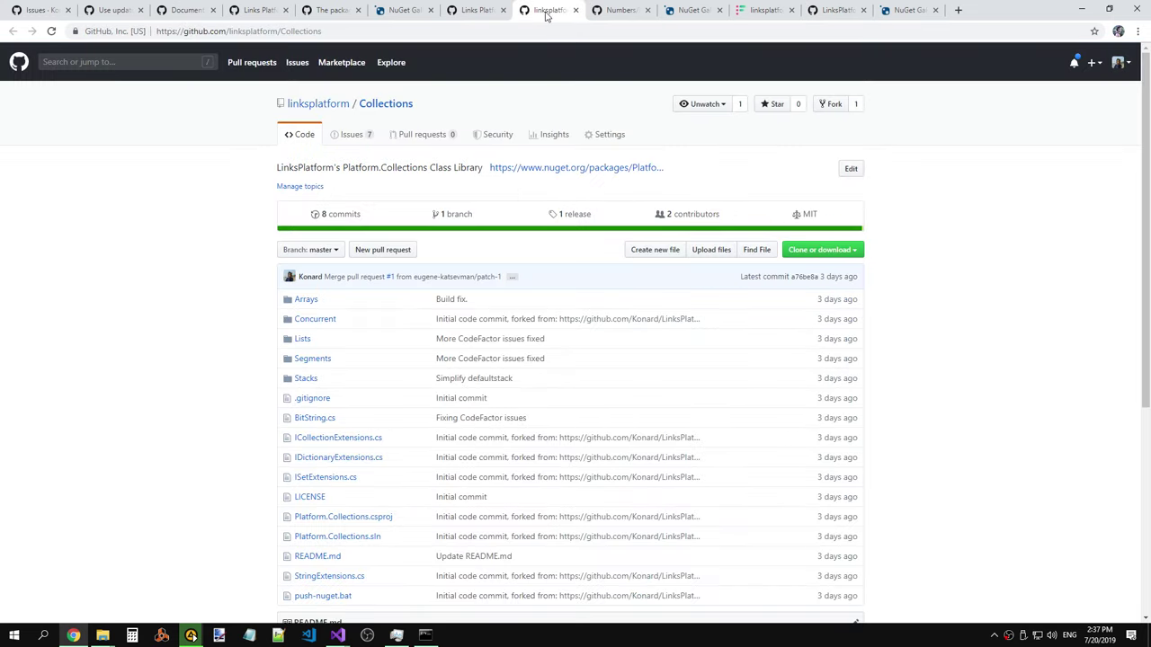
Open the Reflection repository from the organization's repository list in a new tab.
left_click(475, 10)
scroll(356, 383, "up", 1)
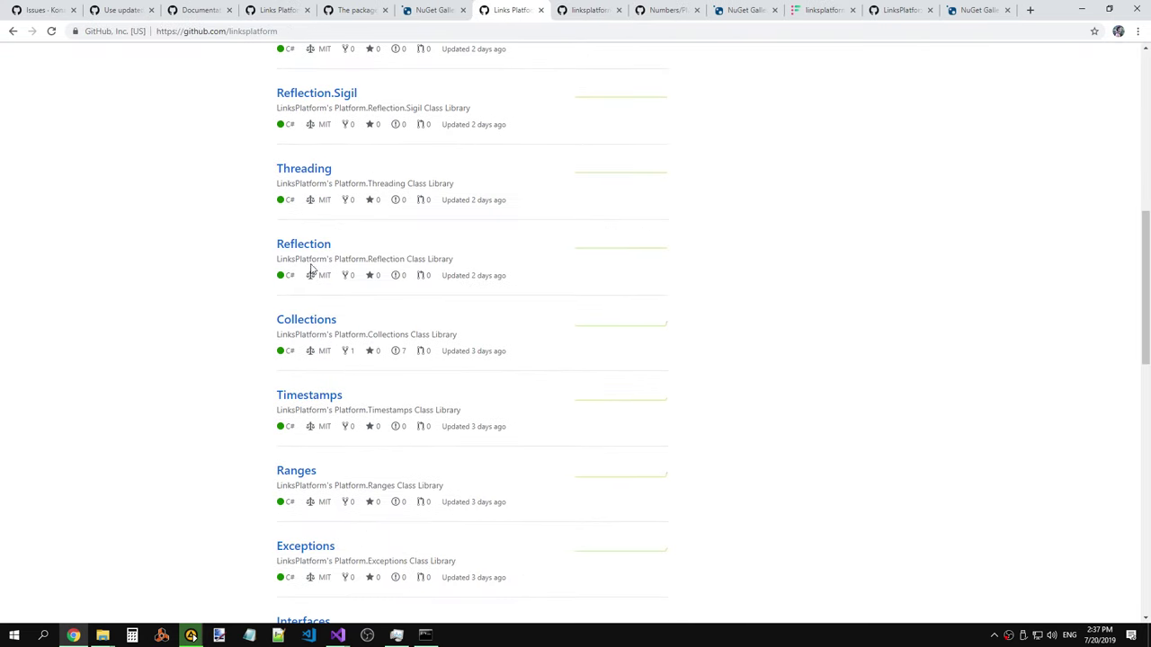
right_click(312, 247)
left_click(360, 255)
left_click(599, 15)
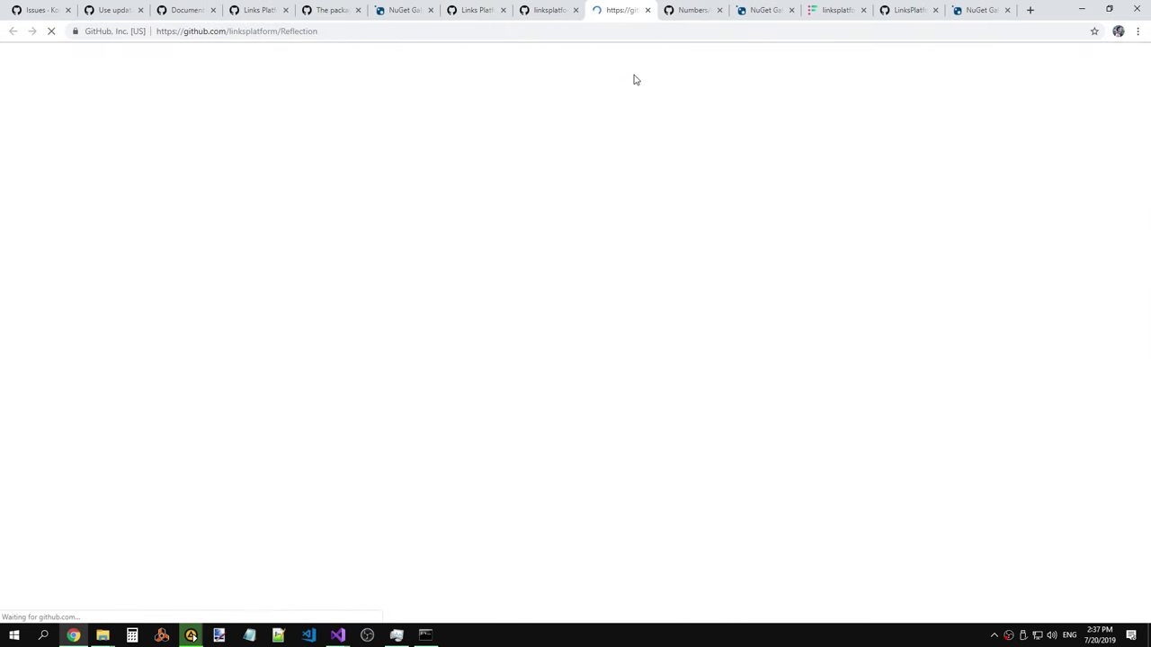
Check the Platform.Reflection NuGet page for published symbols and close it.
middle_click(528, 171)
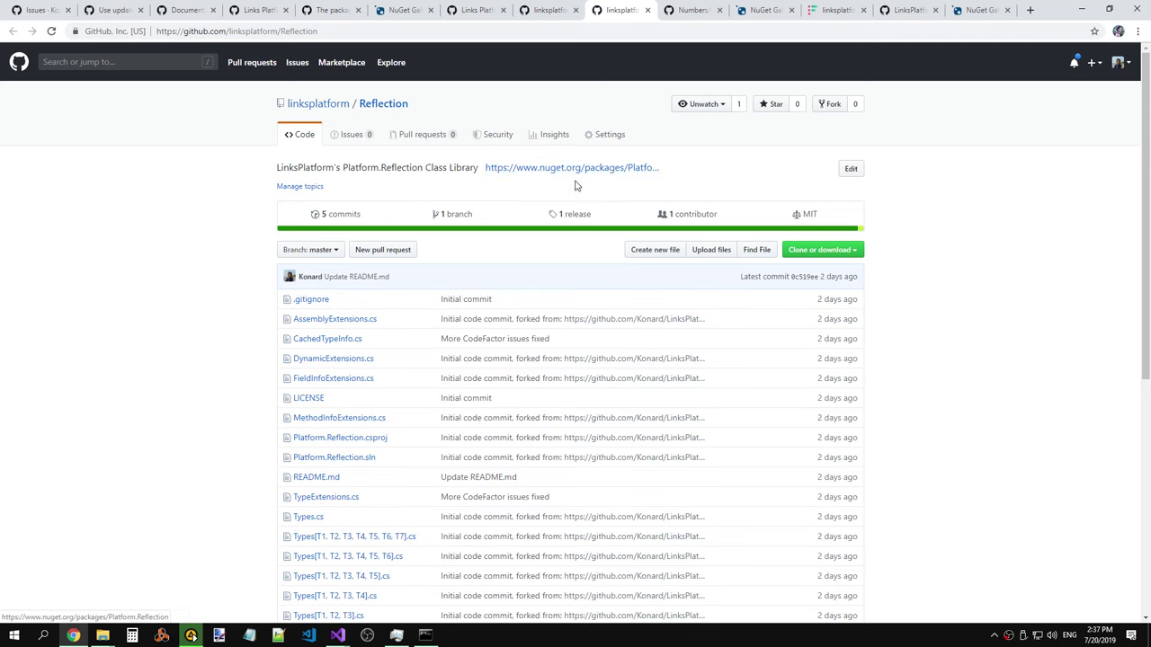
left_click(668, 16)
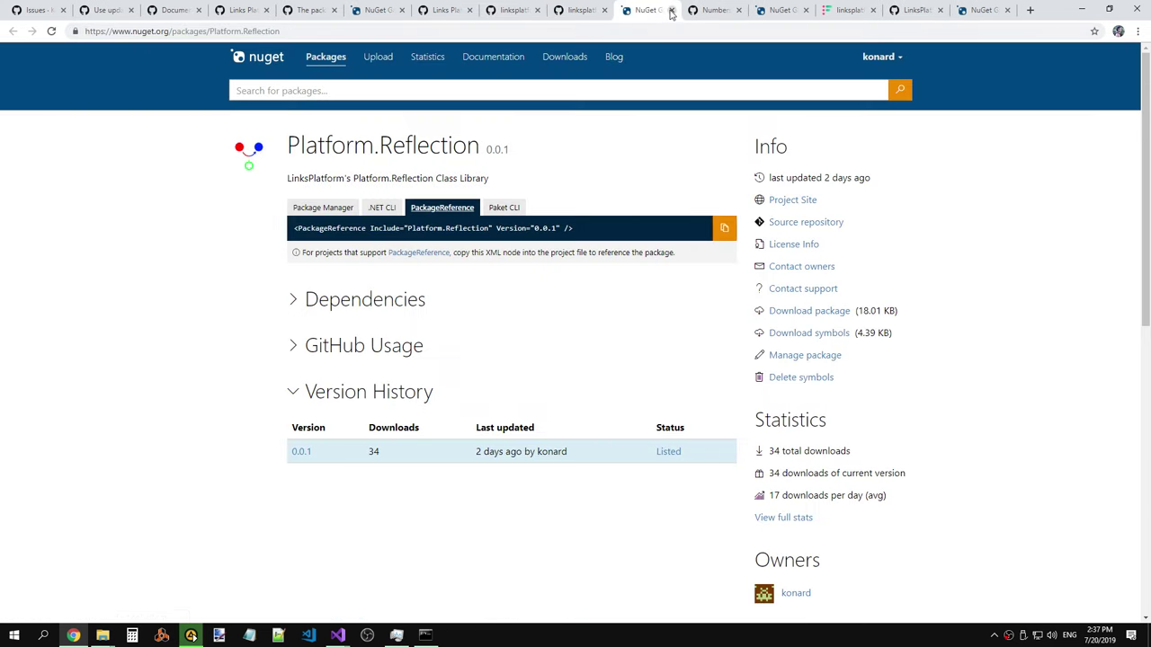
left_click(671, 10)
Open the Threading repository from the organization's repository list in a new tab.
left_click(513, 11)
left_click(472, 12)
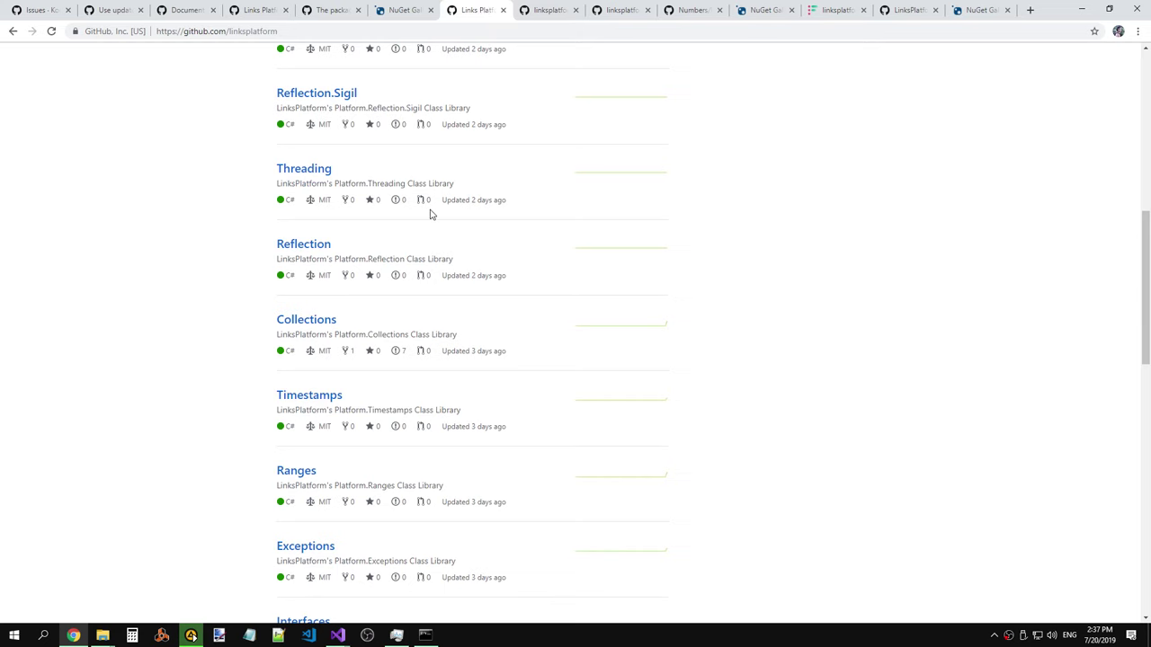
scroll(392, 227, "up", 2)
middle_click(326, 290)
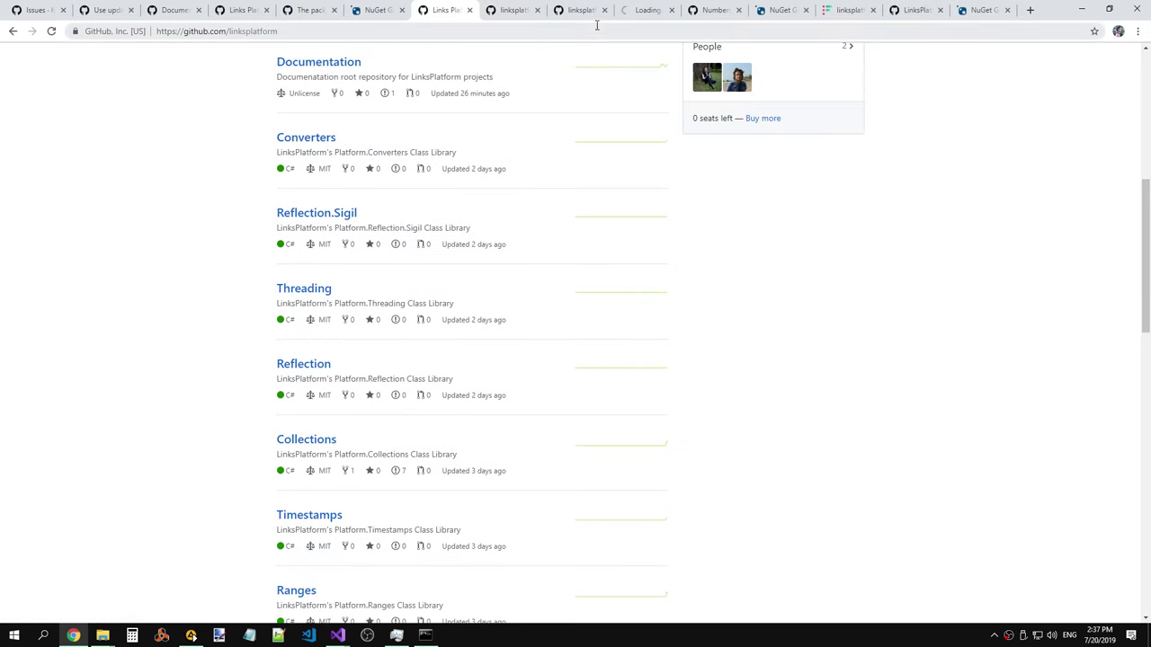
left_click(650, 11)
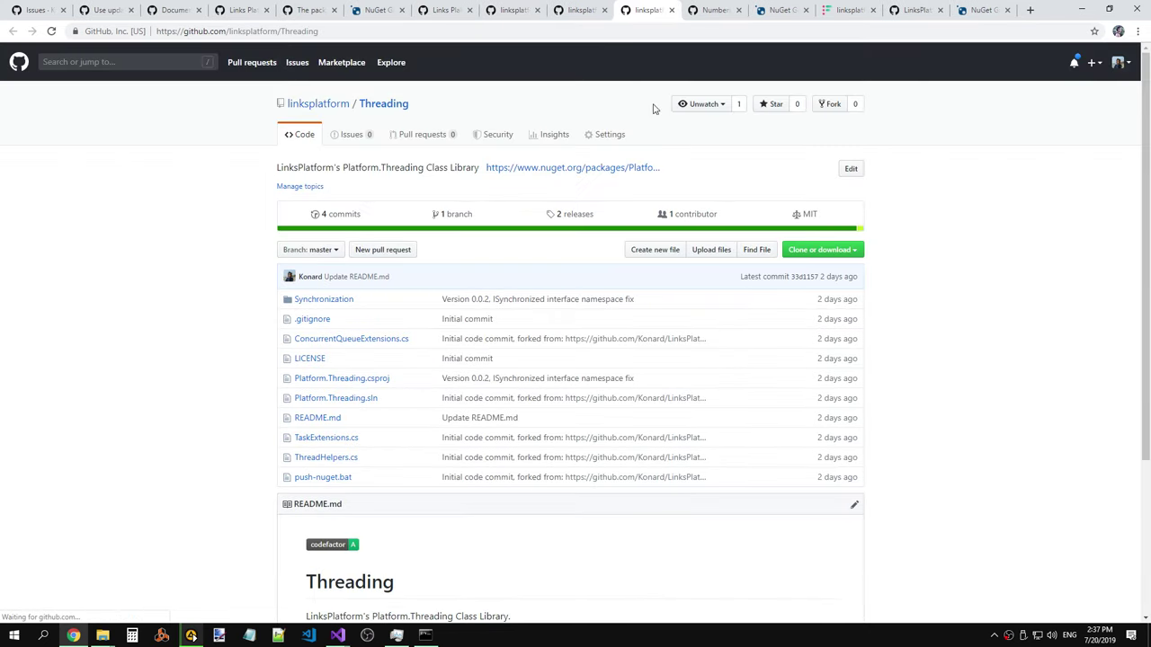
Check the Platform.Threading NuGet page for published symbols and close it.
middle_click(575, 168)
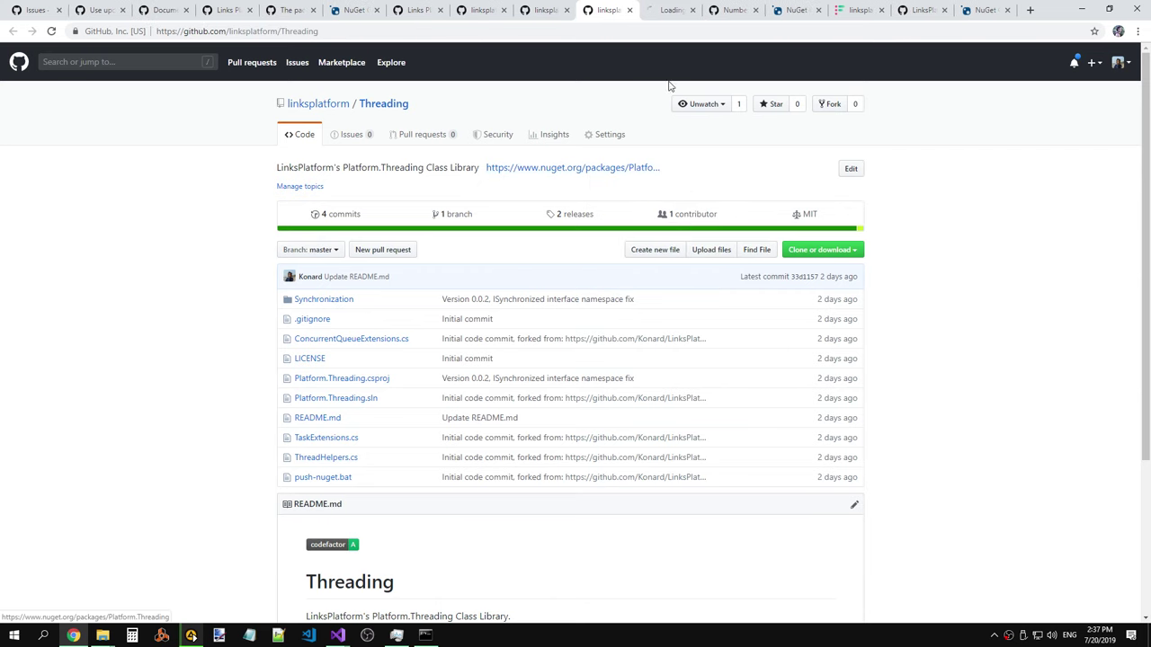
left_click(671, 11)
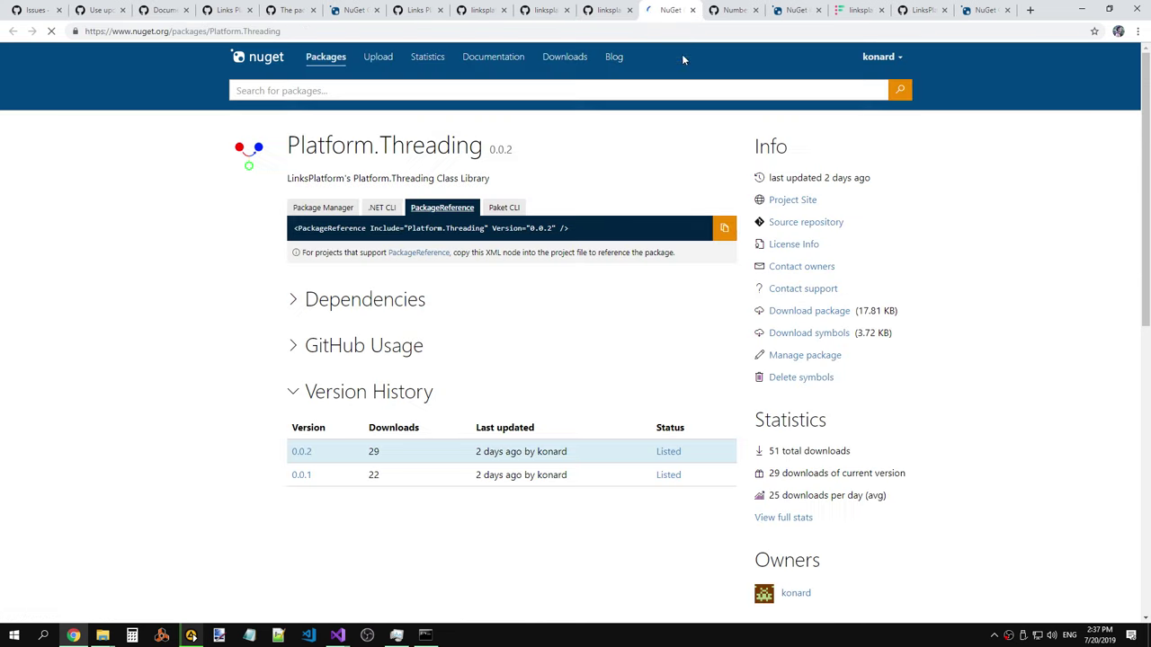
left_click(692, 9)
Open the Reflection.Sigil repository from the organization's repository list in a new tab.
left_click(556, 12)
left_click(481, 12)
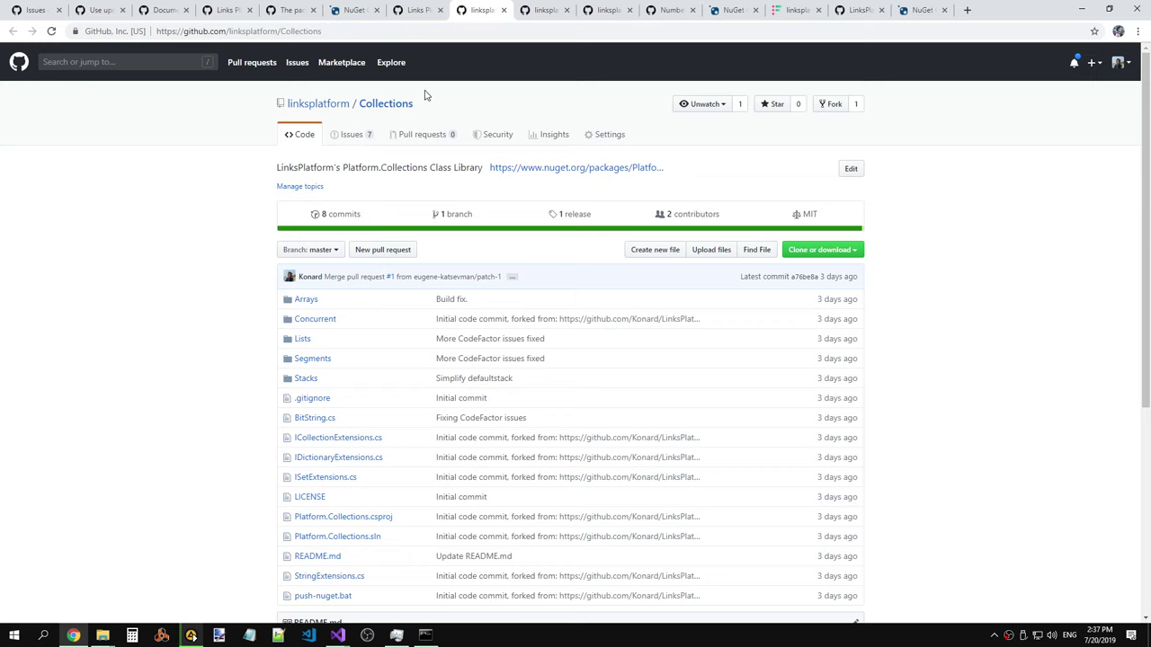
left_click(443, 13)
right_click(371, 216)
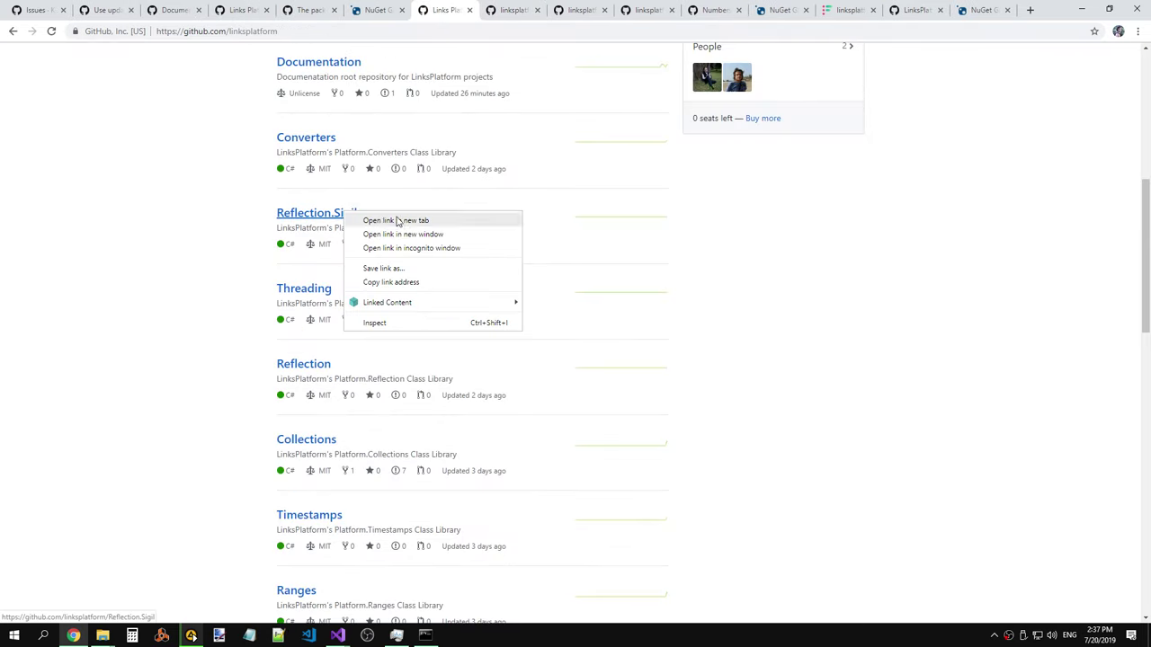
left_click(382, 222)
left_click(661, 12)
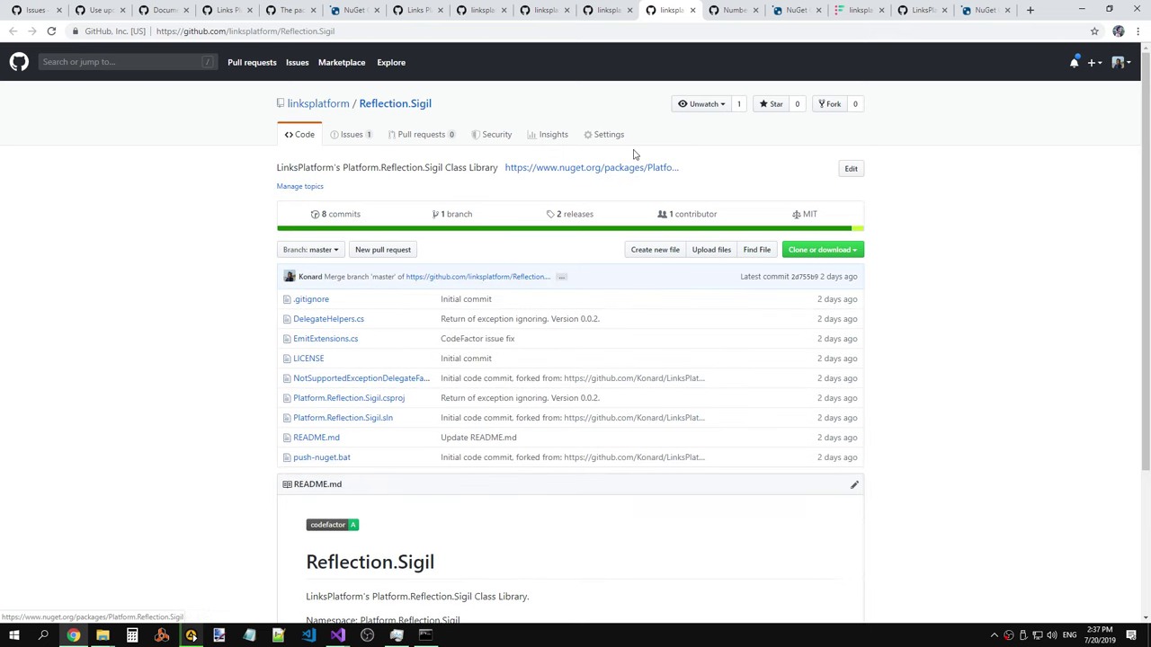
Check the Platform.Reflection.Sigil NuGet page for published symbols and close it.
right_click(576, 168)
left_click(611, 178)
left_click(688, 11)
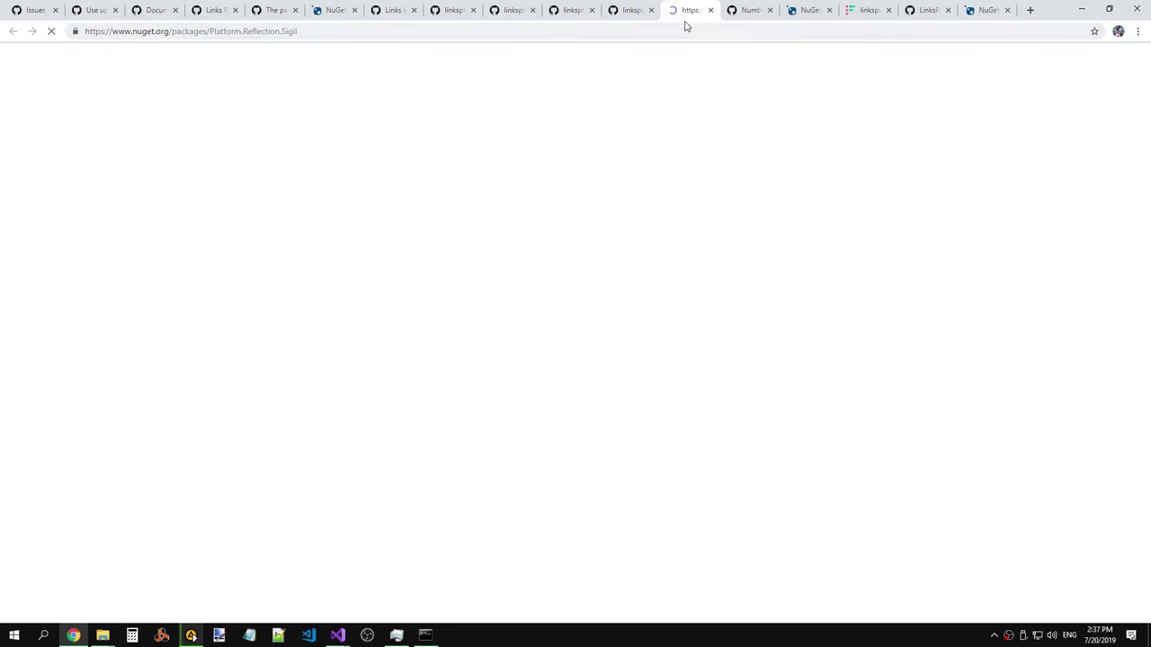
left_click(711, 10)
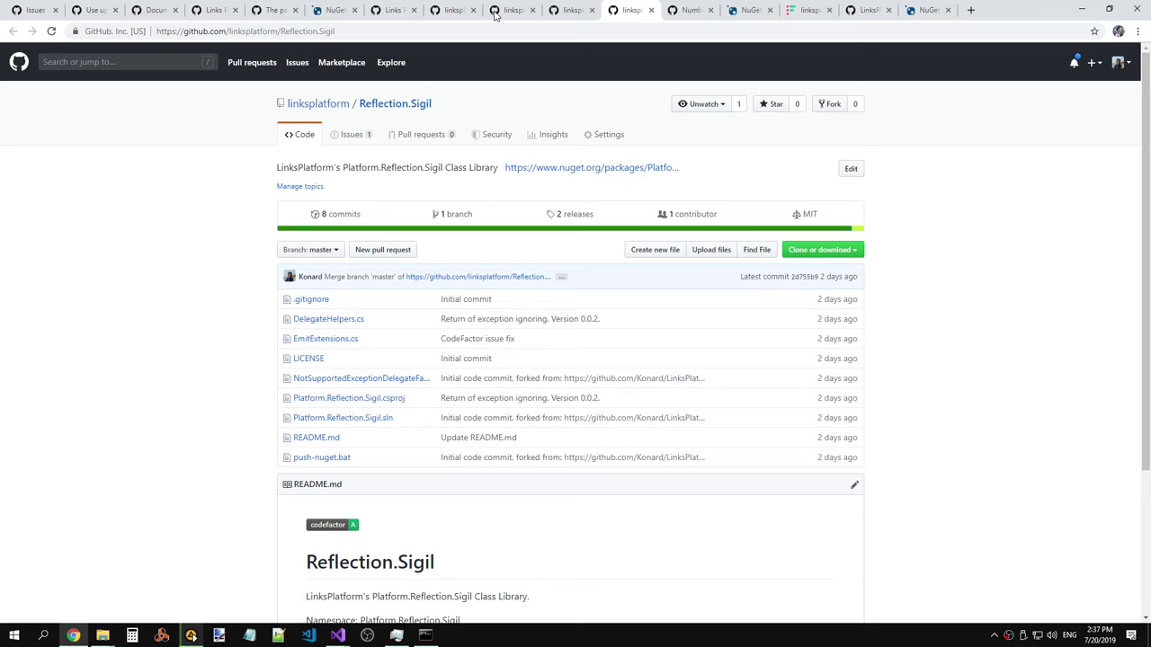
Open the Converters repository from the organization's repository list in a new tab.
left_click(458, 10)
left_click(395, 11)
scroll(376, 162, "up", 2)
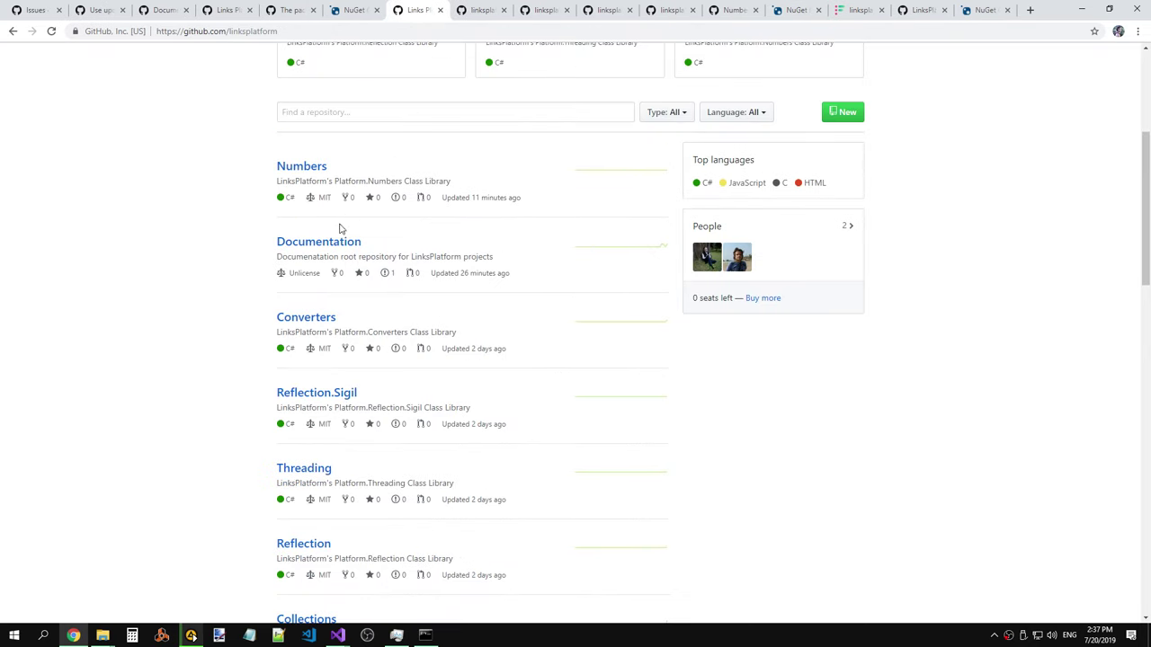
right_click(308, 169)
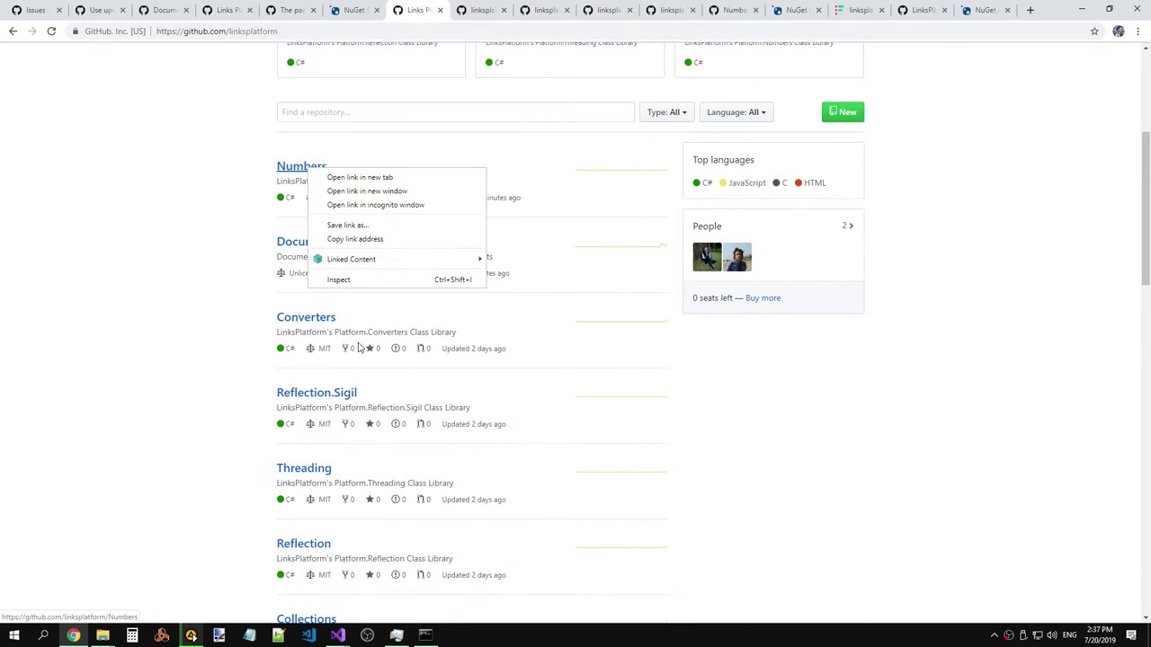
left_click(685, 9)
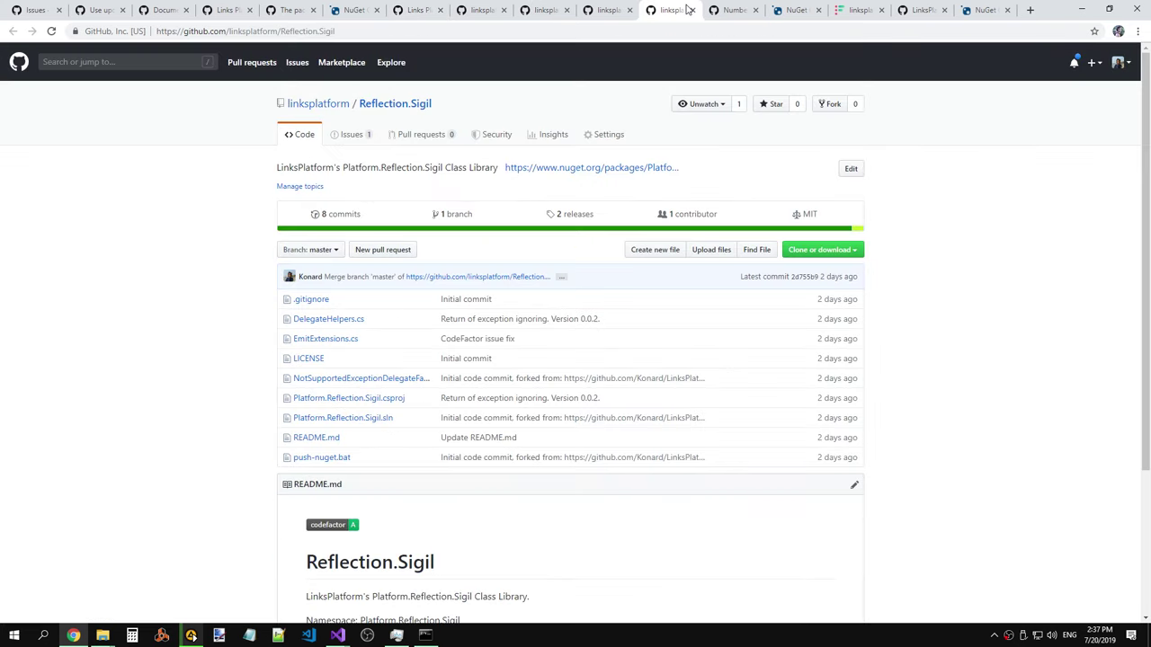
left_click(712, 9)
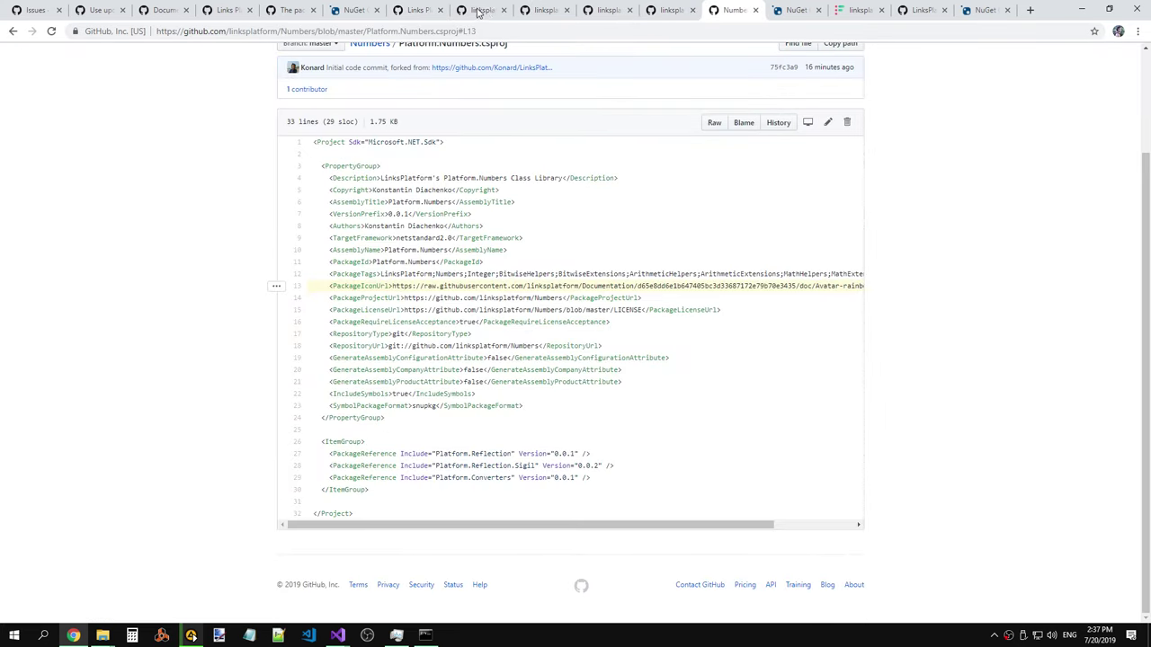
left_click(416, 10)
left_click(315, 317)
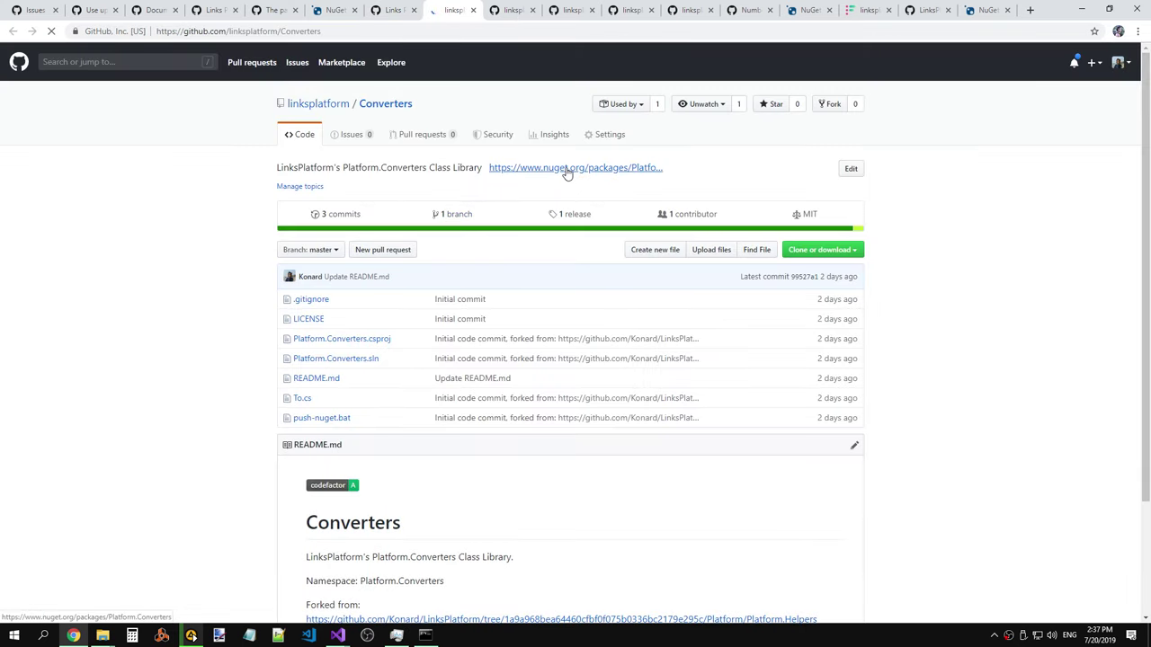
Check the Platform.Converters NuGet page for published symbols and close it.
right_click(559, 168)
left_click(593, 174)
left_click(477, 11)
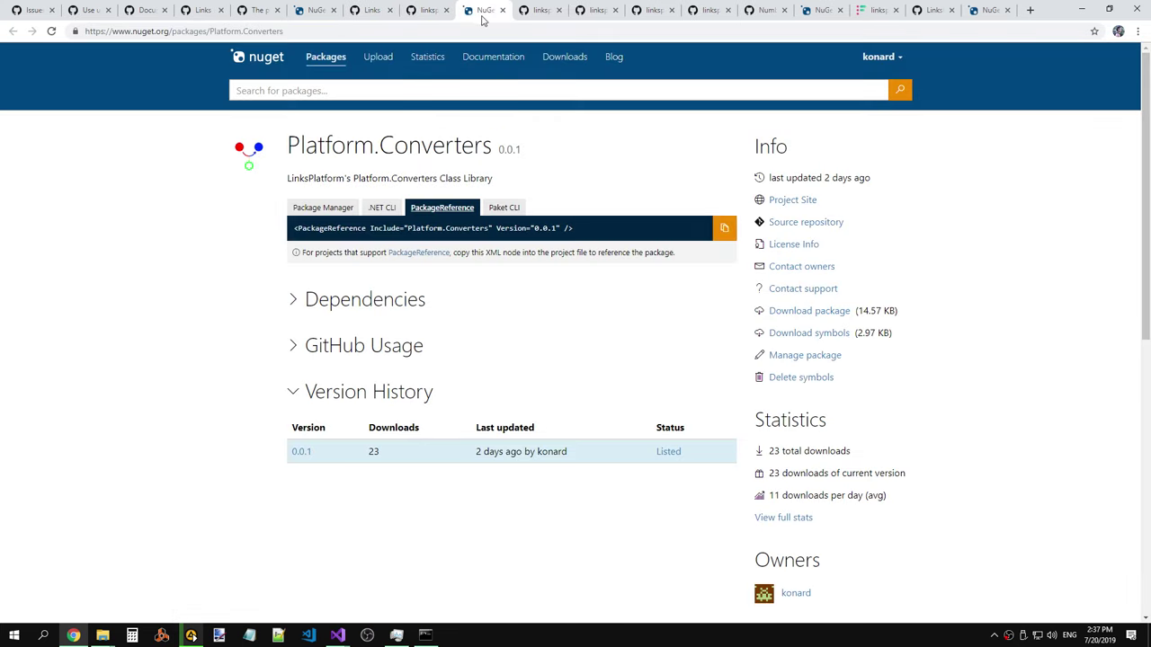
left_click(502, 10)
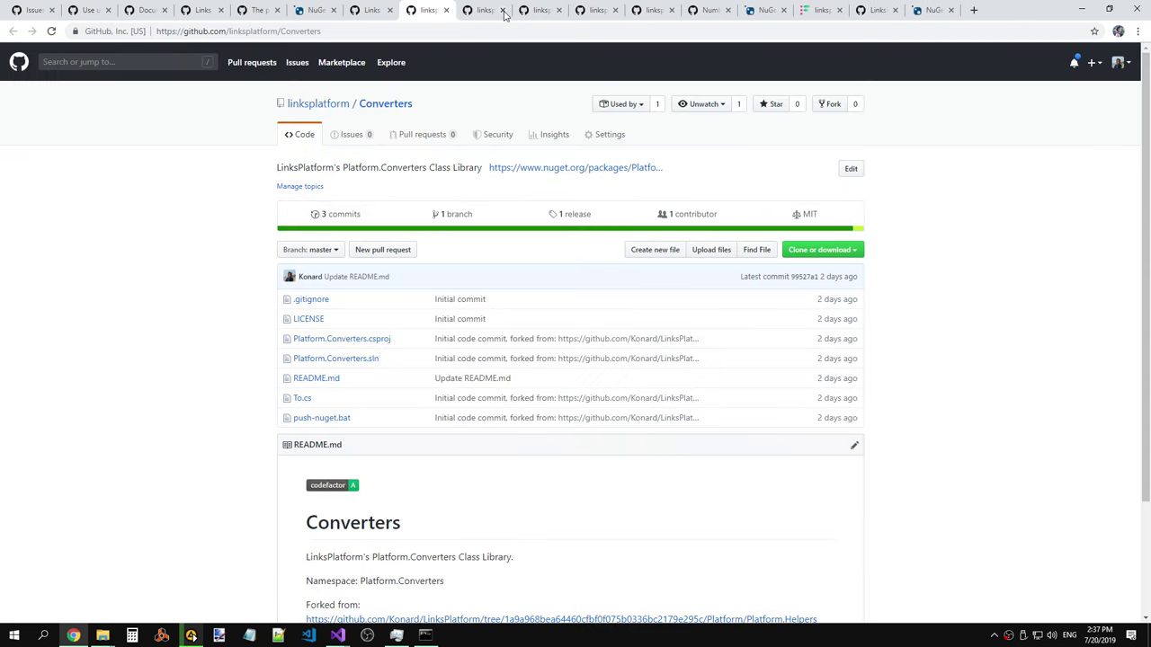
Open the Numbers repository from the organization's repository list.
left_click(370, 12)
scroll(407, 192, "up", 3)
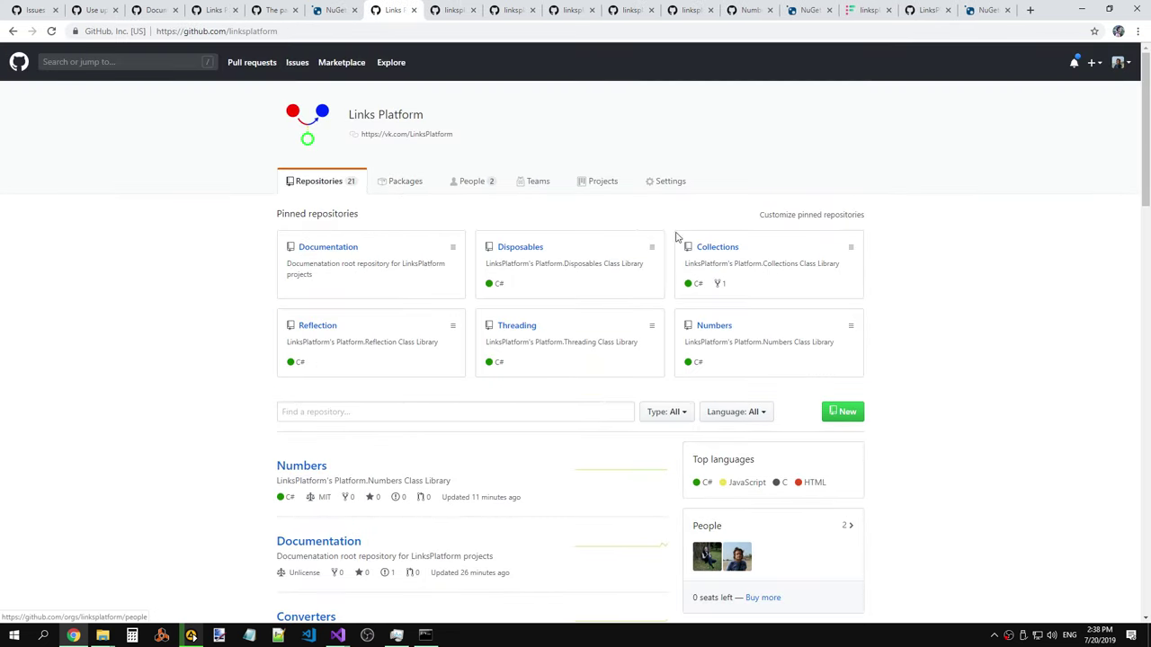
scroll(452, 326, "down", 2)
left_click(303, 288)
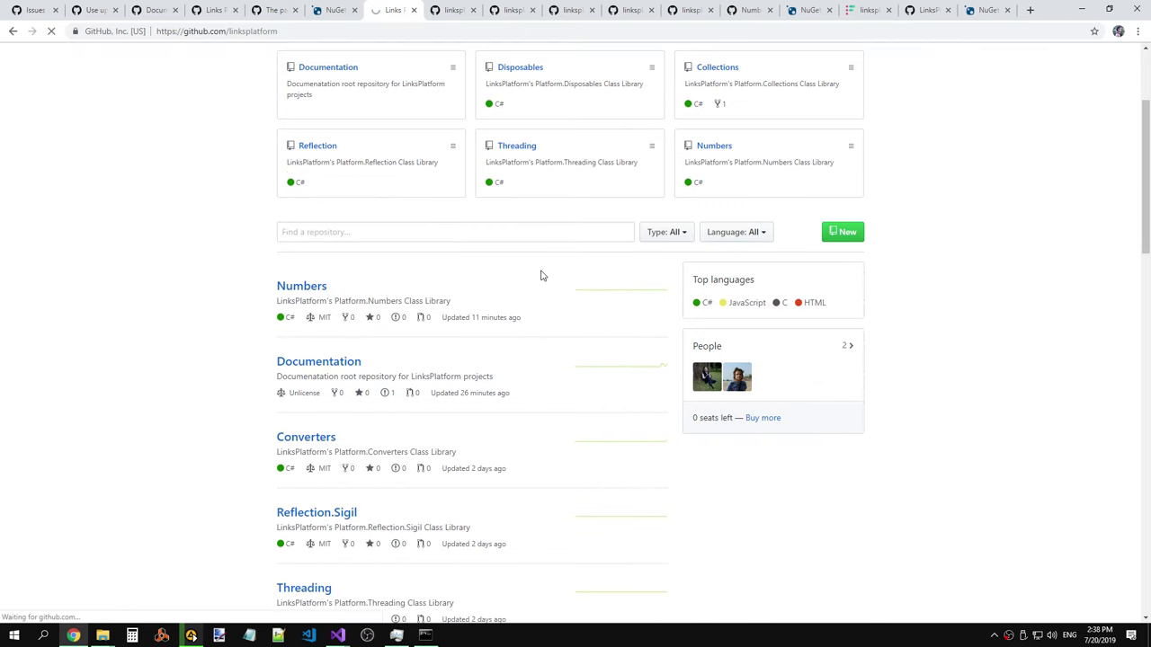
Check the Platform.Numbers NuGet page for published symbols and close it.
right_click(587, 168)
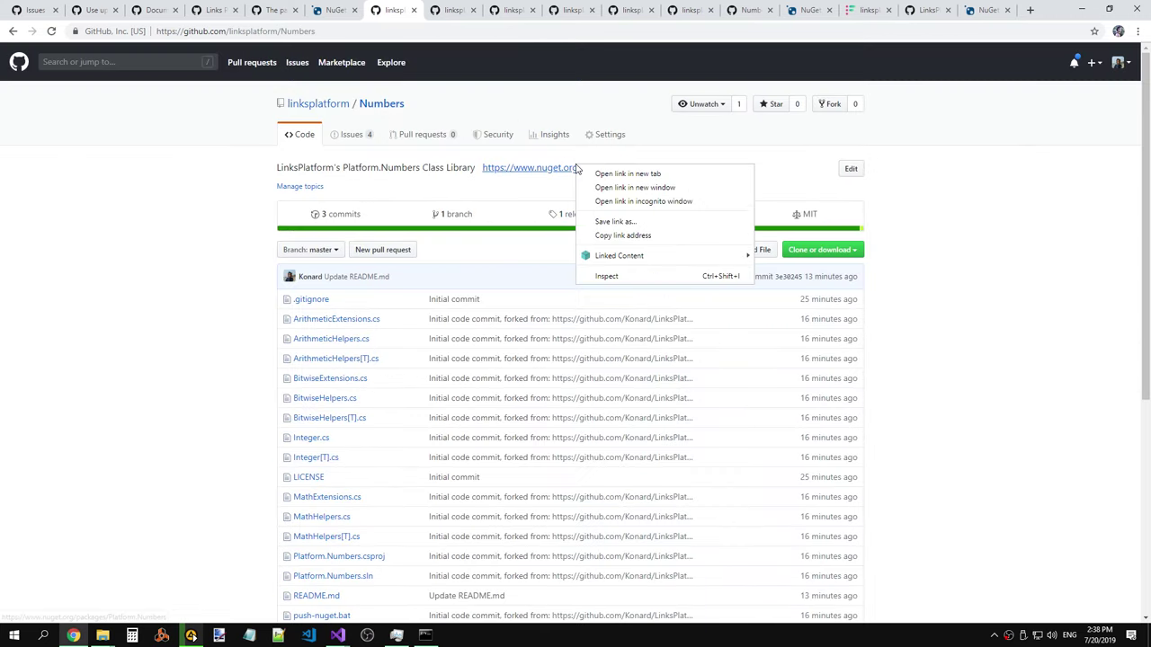
left_click(611, 175)
left_click(486, 11)
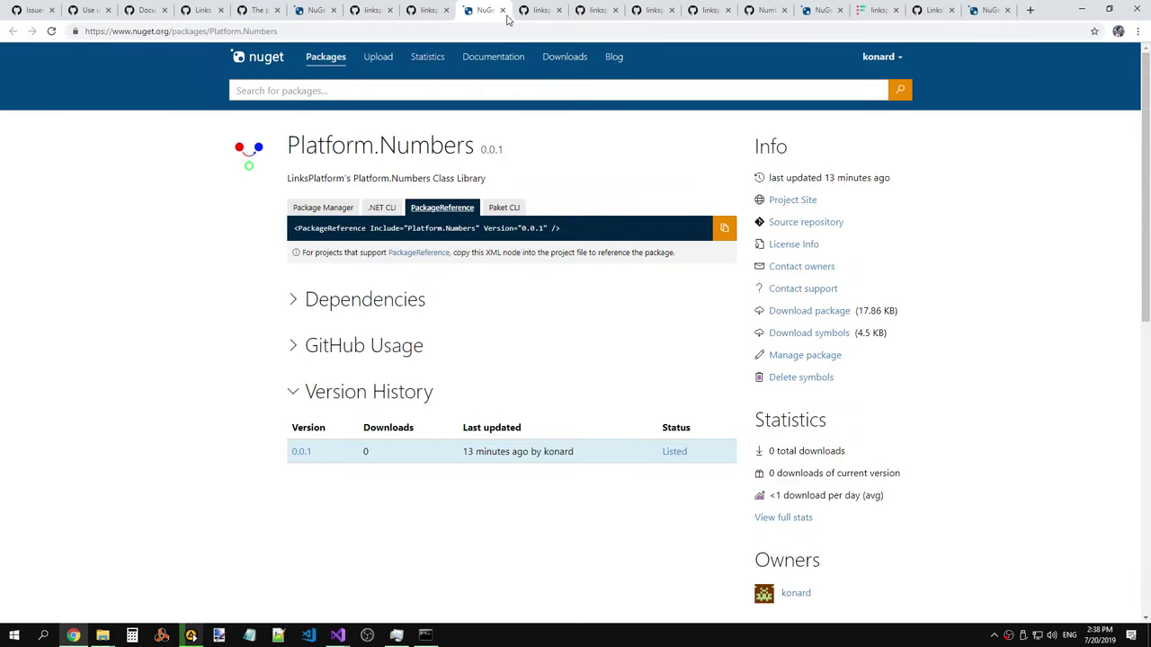
left_click(501, 10)
Close the leftover repository, package and issue tabs back to the Links Platform organization page.
left_click(502, 10)
left_click(501, 11)
left_click(502, 11)
left_click(502, 11)
left_click(501, 10)
left_click(502, 11)
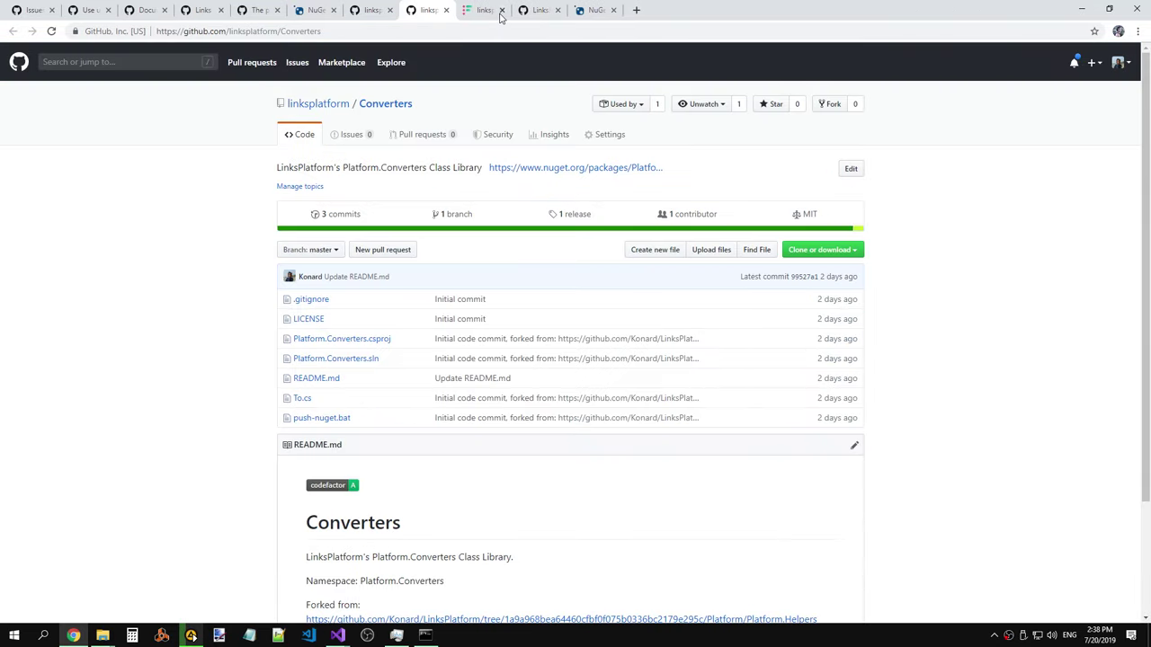
left_click(501, 15)
left_click(502, 11)
left_click(502, 11)
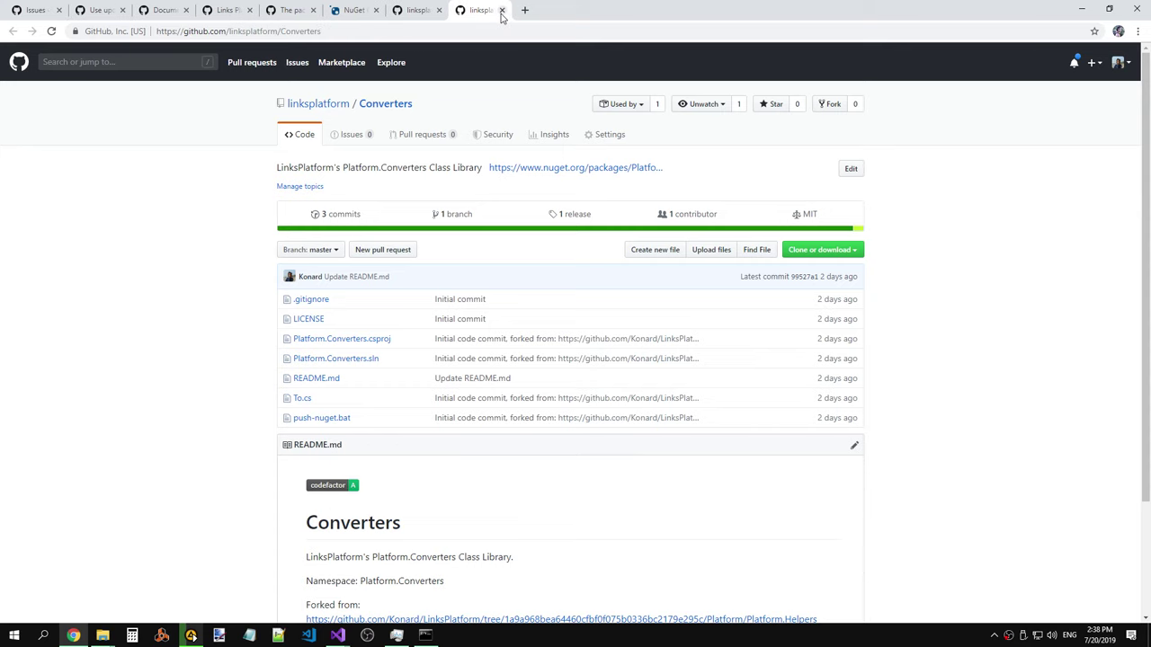
left_click(502, 11)
left_click(501, 11)
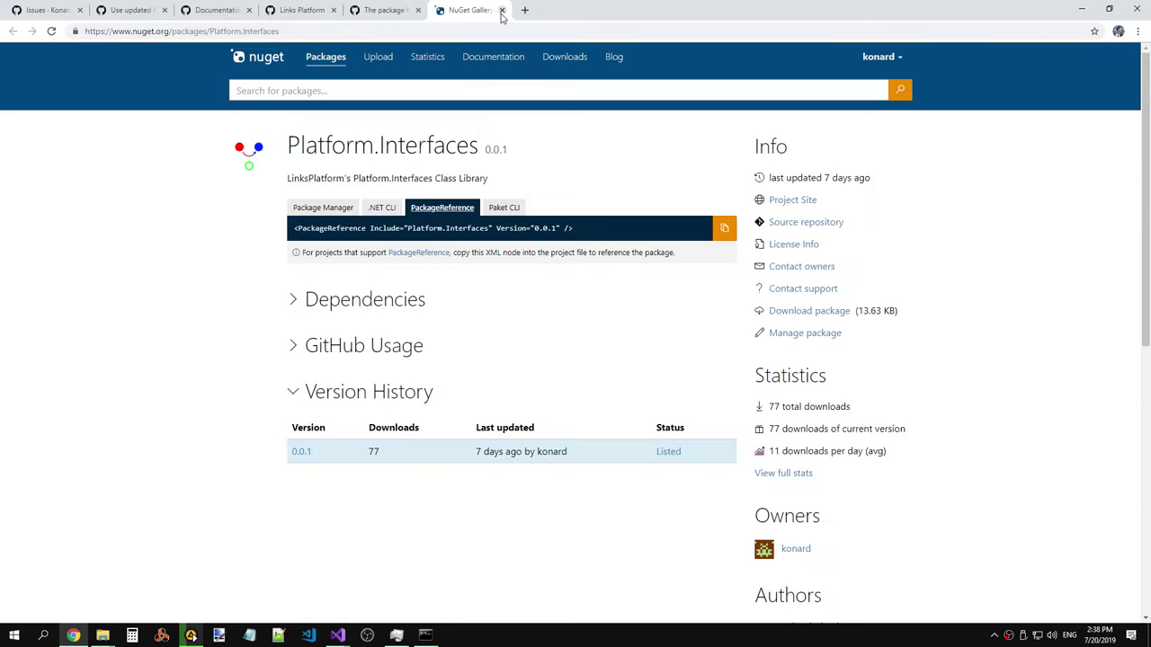
left_click(502, 11)
left_click(502, 11)
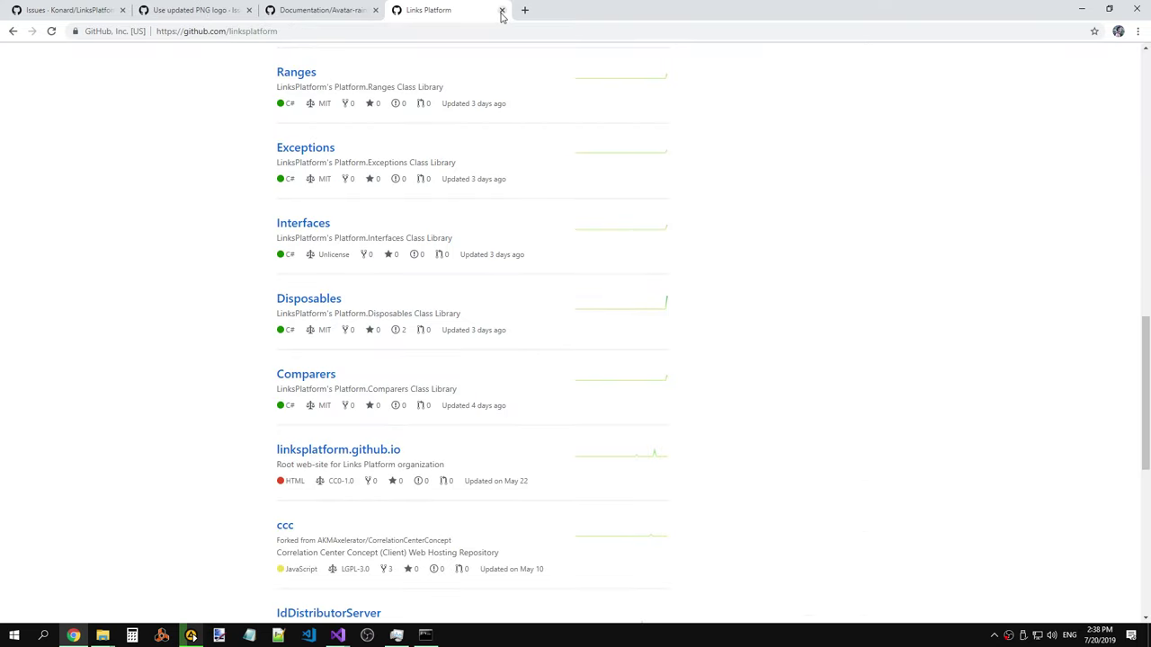
Open the Numbers repository from the organization page and close all the other tabs.
scroll(450, 162, "up", 10)
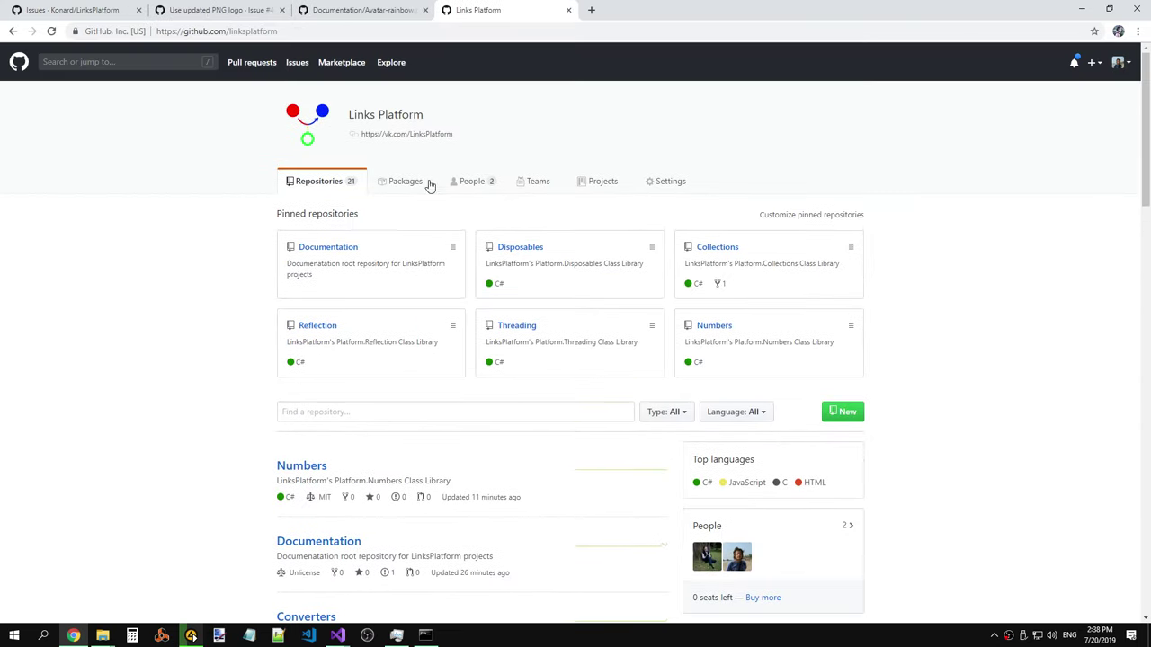
left_click(301, 465)
left_click(355, 9)
left_click(425, 10)
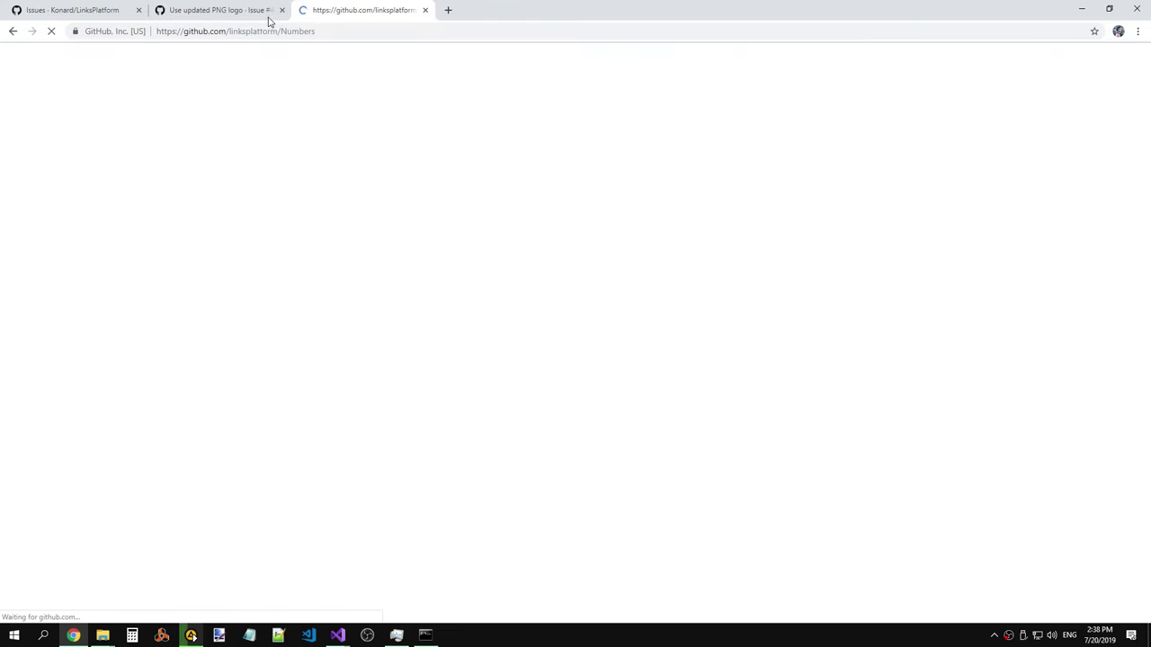
left_click(267, 13)
left_click(282, 10)
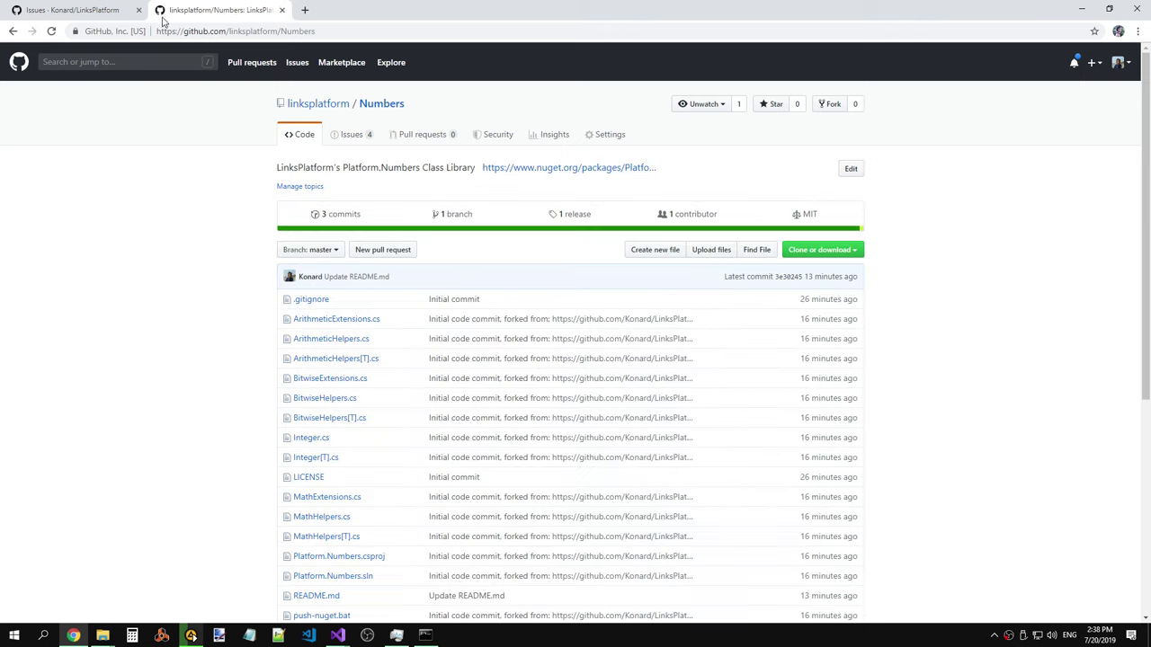
left_click(130, 12)
left_click(138, 10)
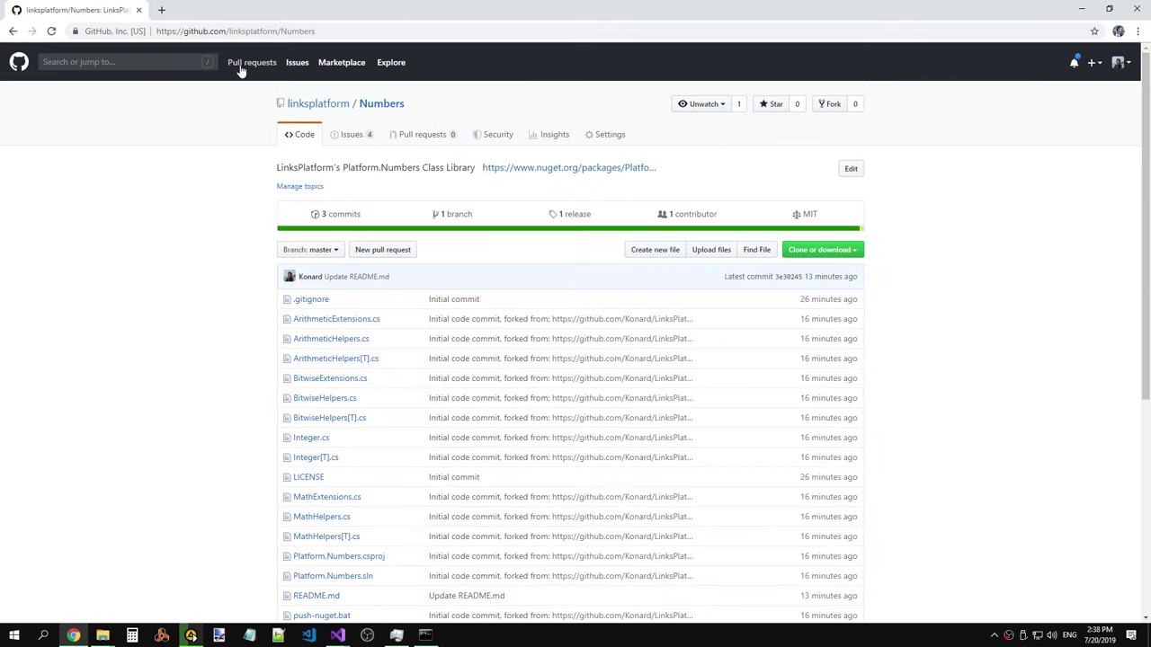
Save the Numbers repository details and copy the Platform.Numbers 0.0.1 PackageReference line from its NuGet page.
left_click(851, 168)
left_click(814, 184)
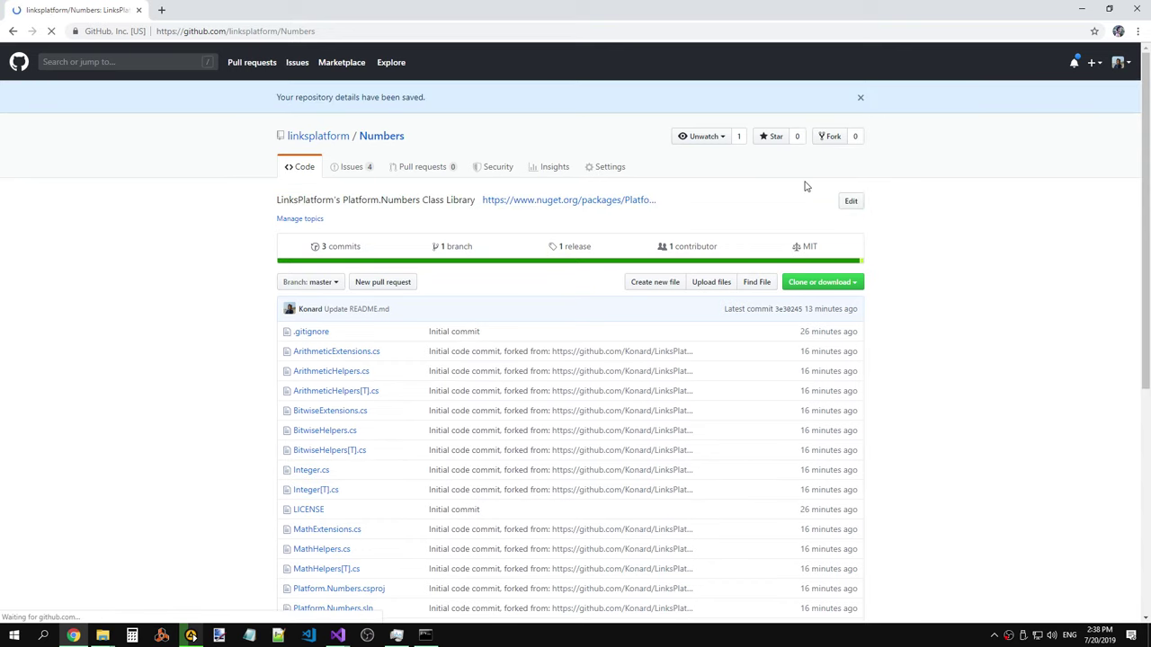
middle_click(669, 201)
left_click(240, 13)
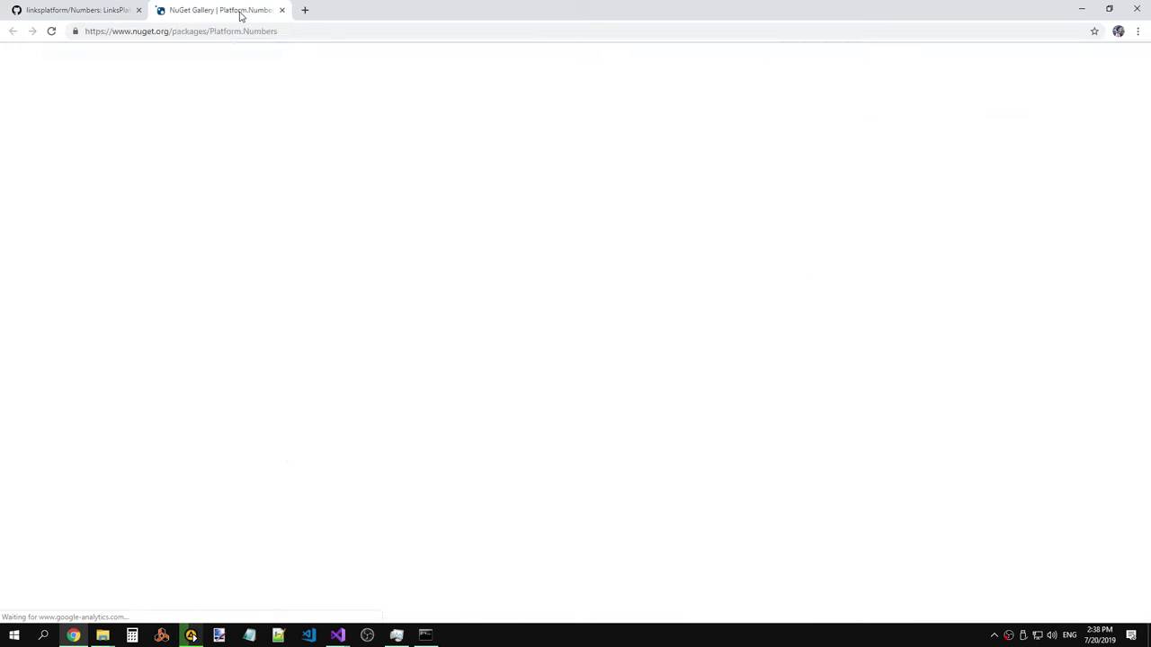
triple_click(576, 225)
key("ctrl+c")
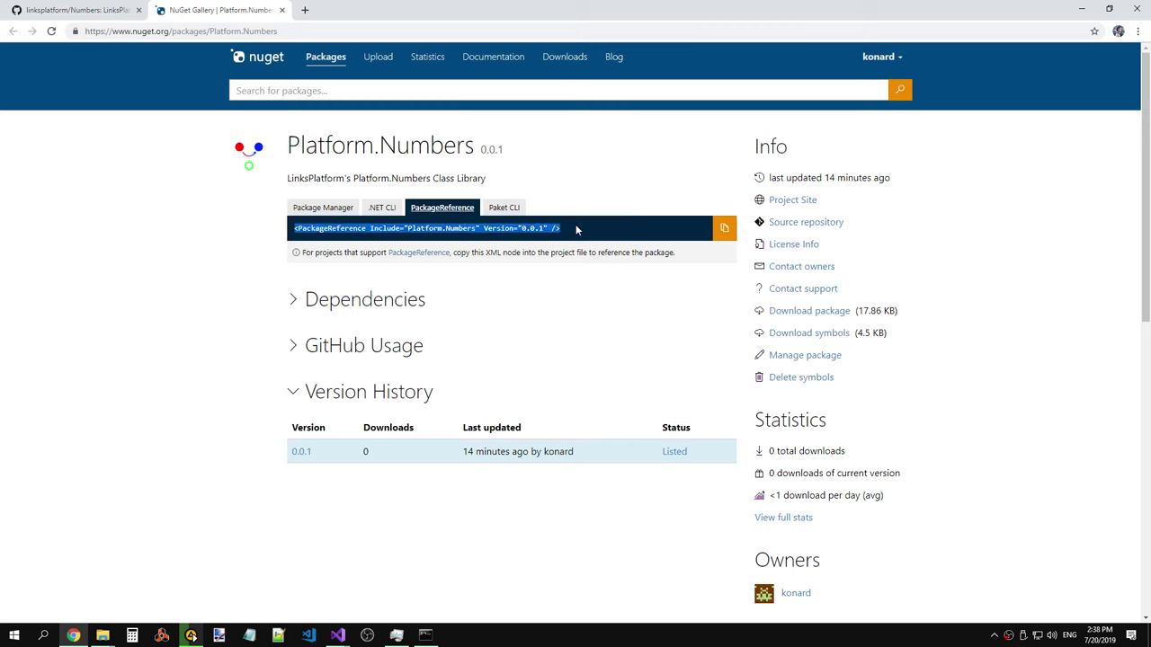
Switch to the Platform.dotnet solution in Visual Studio and collapse the Unsafe and IO folders of Platform.Helpers.
left_click(344, 630)
left_click(378, 583)
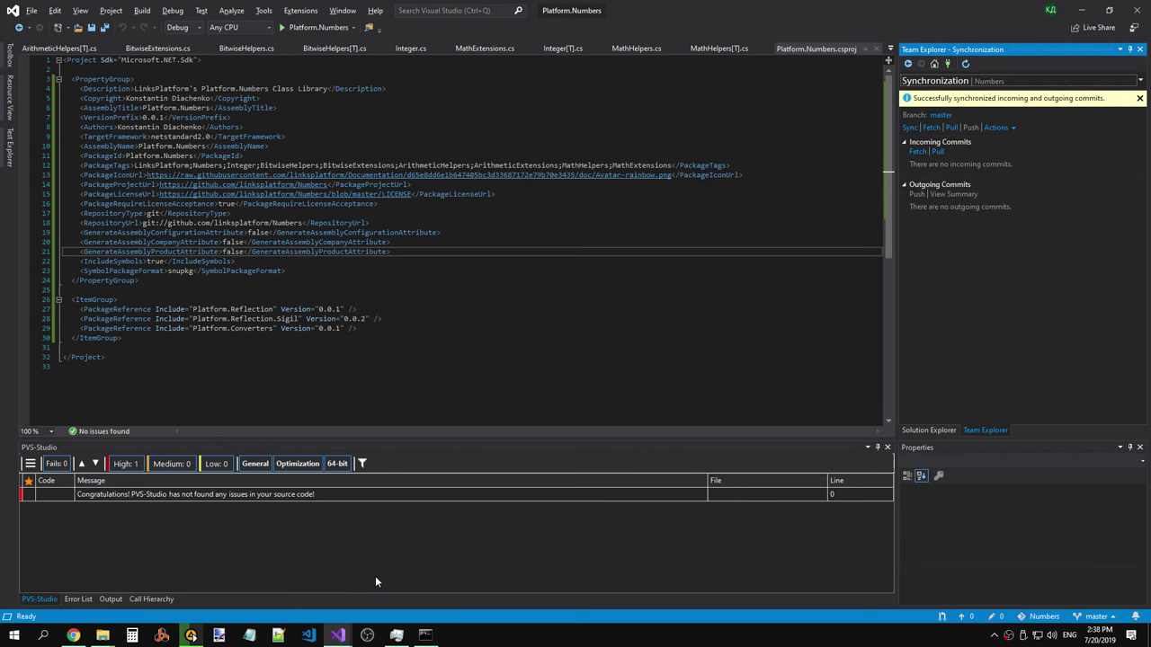
left_click(337, 635)
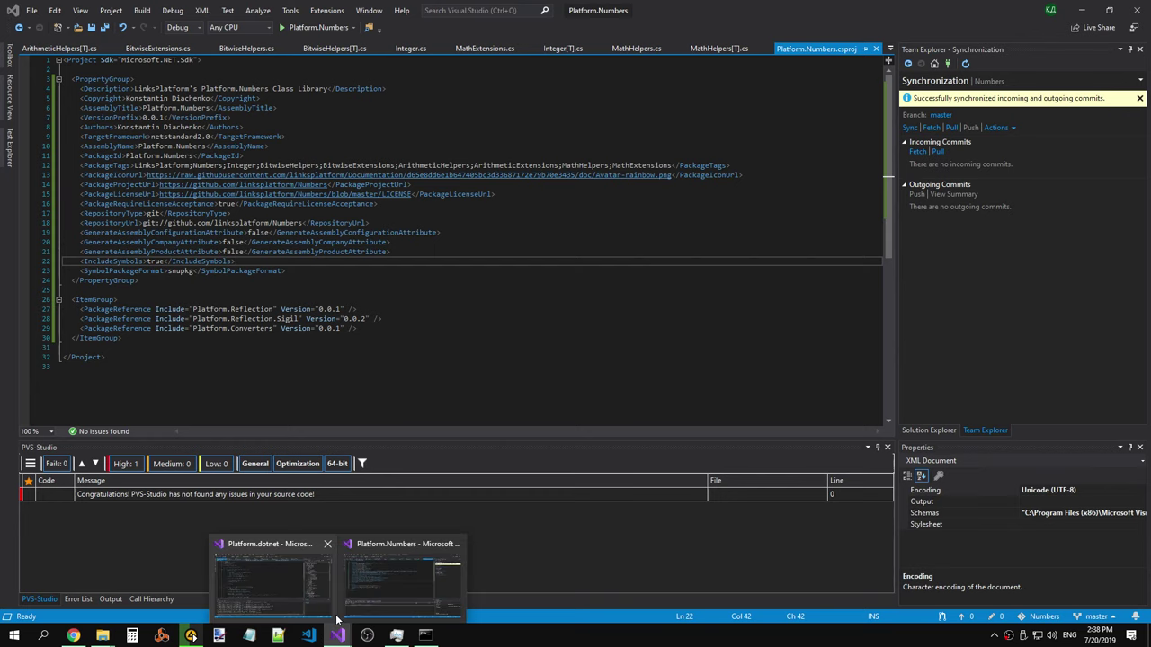
left_click(410, 580)
double_click(983, 220)
scroll(982, 215, "up", 2)
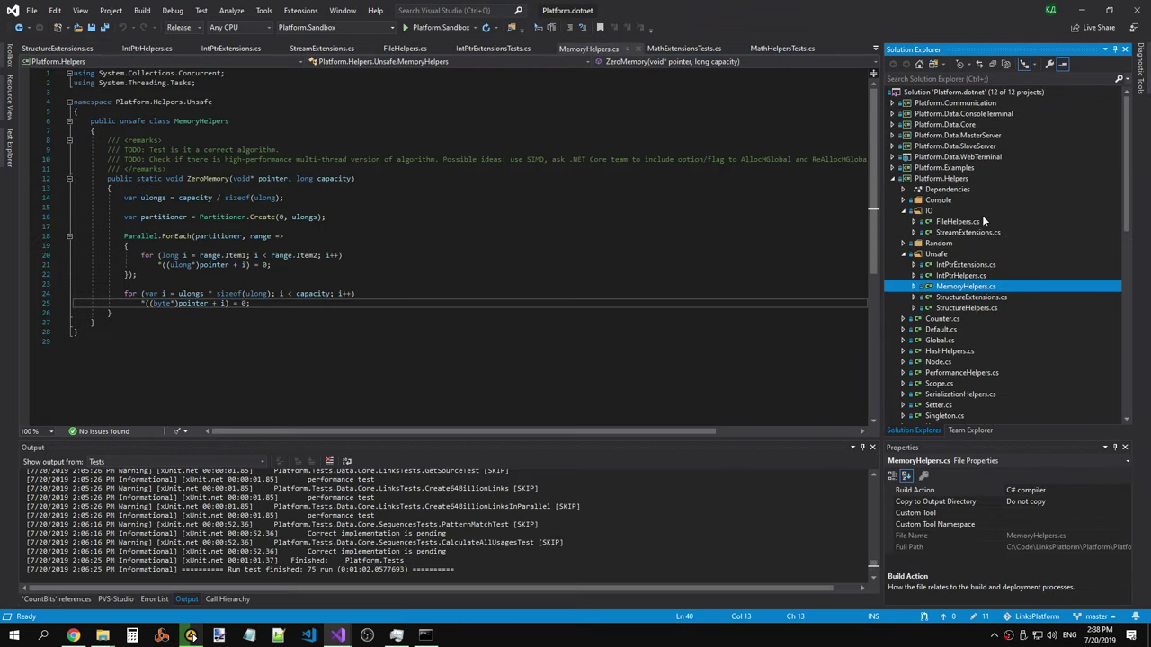
left_click(903, 254)
left_click(903, 213)
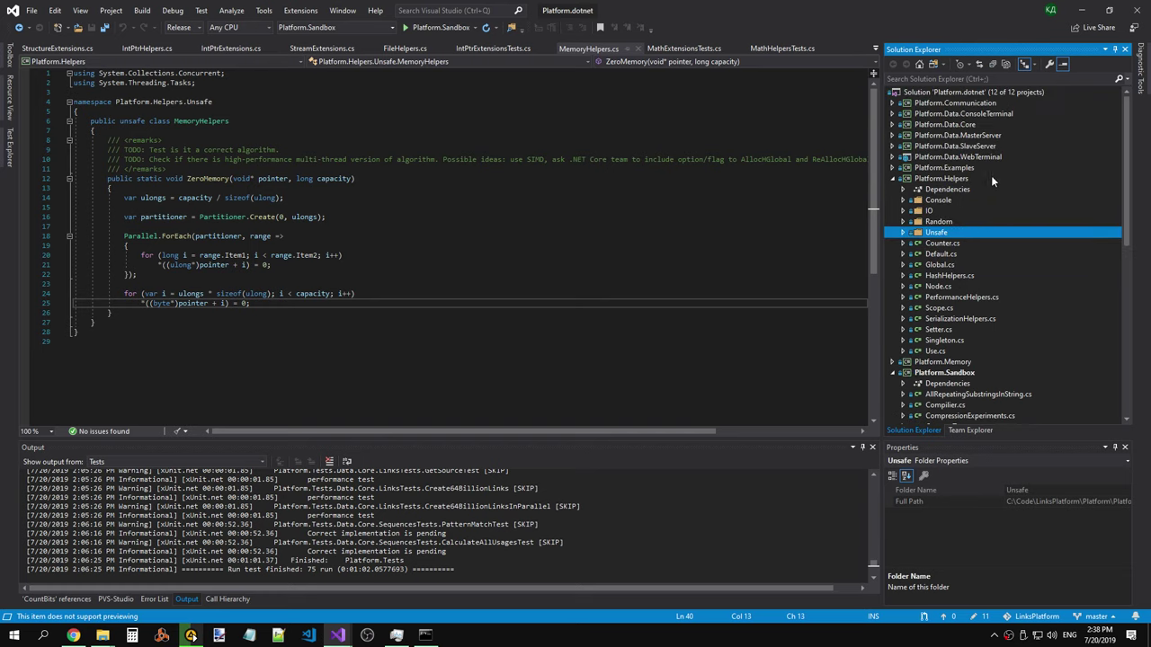
Review the pending Git changes of the LinksPlatform repository and return to the solution tree.
left_click(964, 430)
left_click(908, 431)
left_click(968, 431)
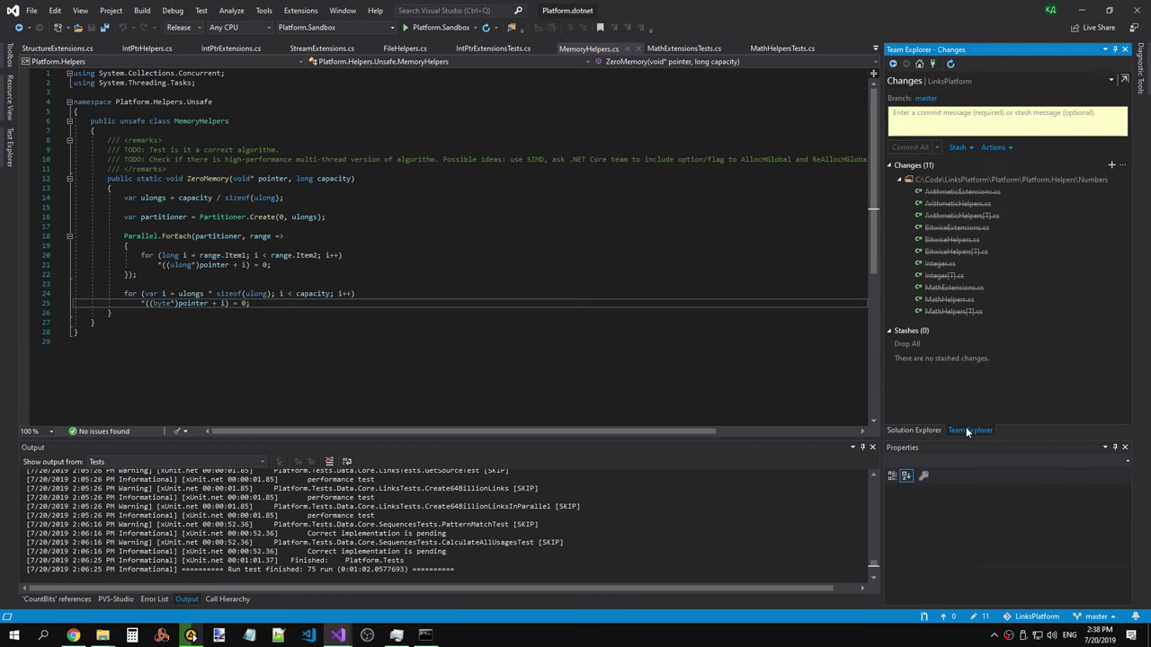
left_click(913, 431)
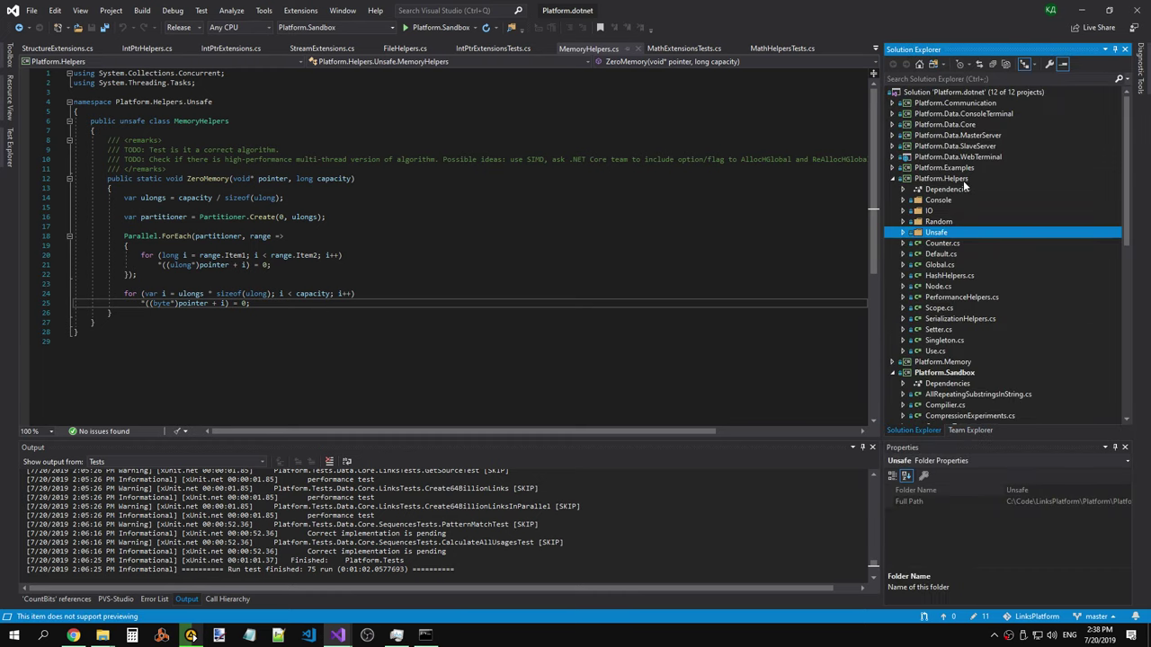
Add the copied Platform.Numbers 0.0.1 package reference after Platform.Converters in Platform.Helpers.csproj and save the file.
double_click(944, 179)
left_click(392, 367)
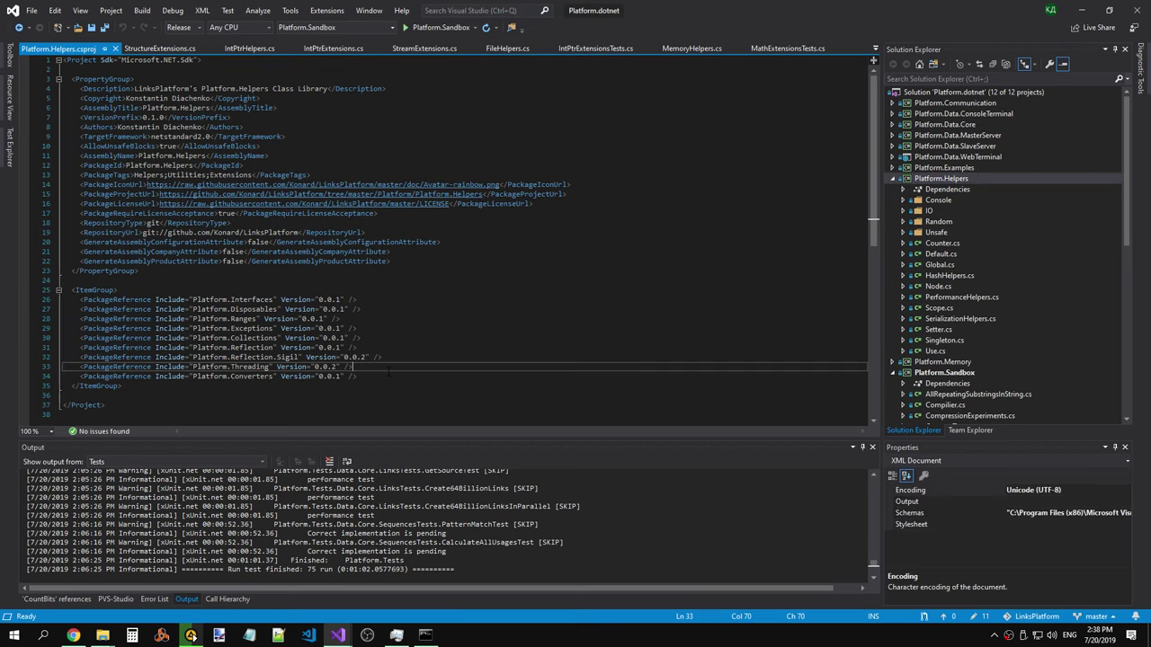
left_click(392, 378)
key("ctrl+v")
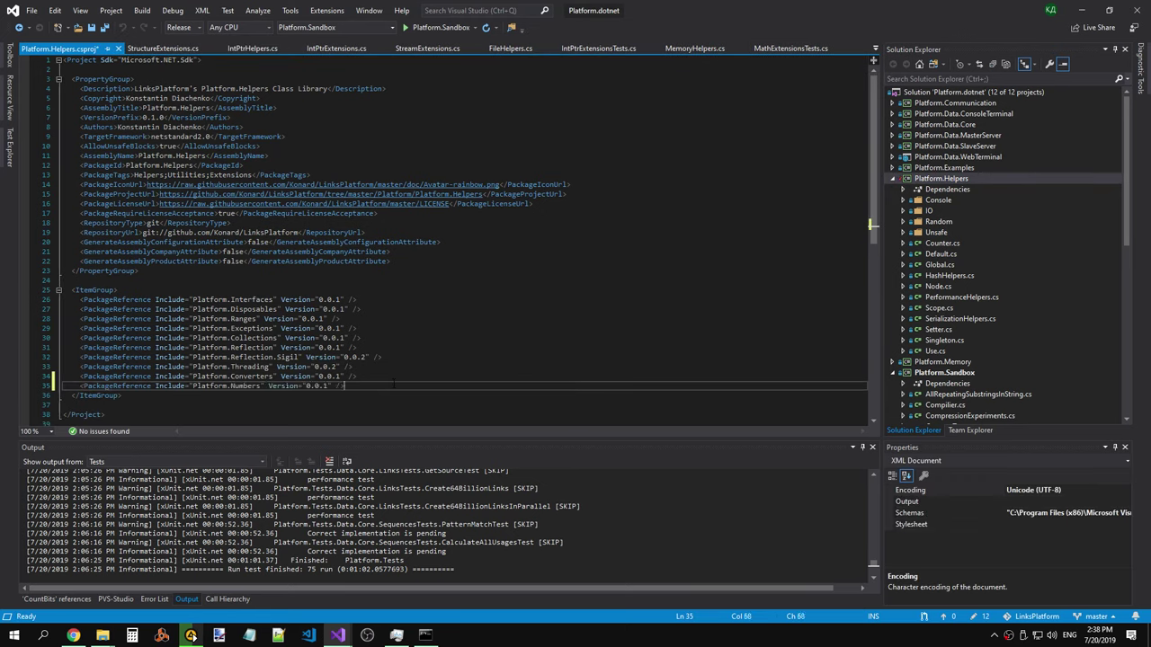
key("ctrl+s")
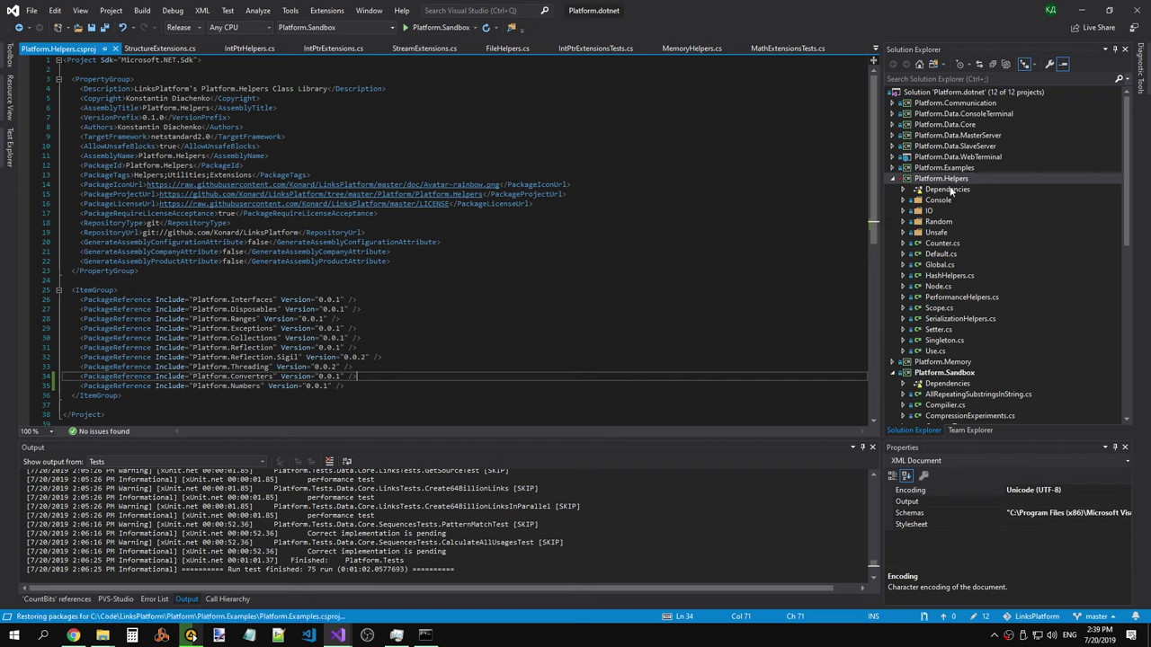
Build the whole Platform.dotnet solution.
left_click(509, 337)
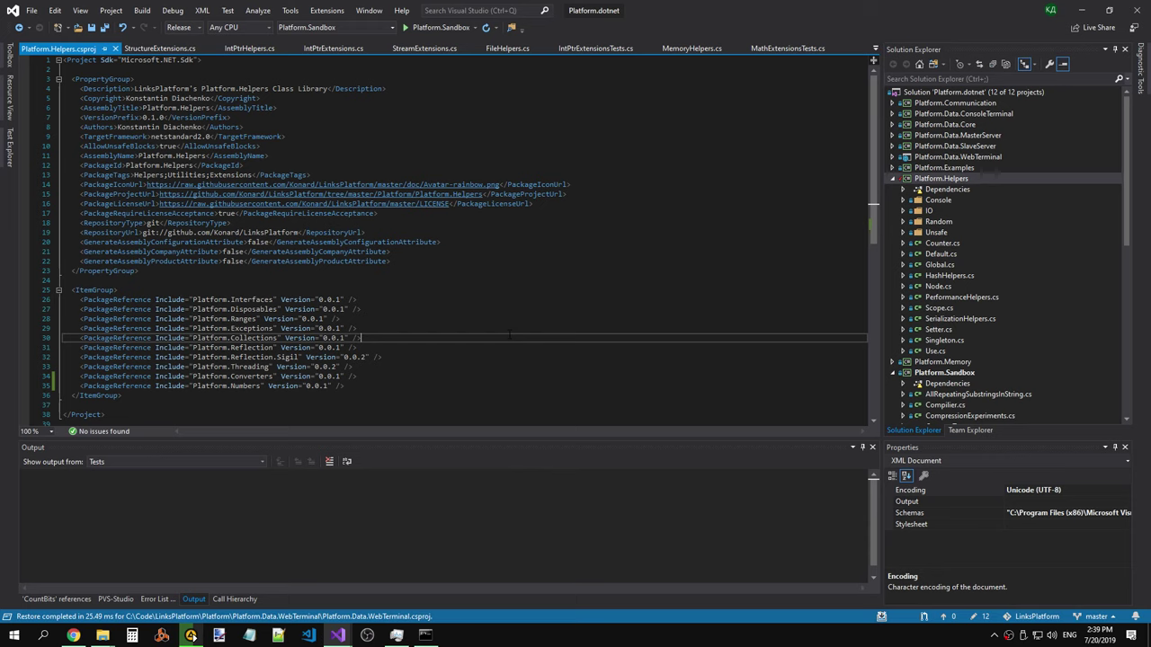
key("ctrl+shift+b")
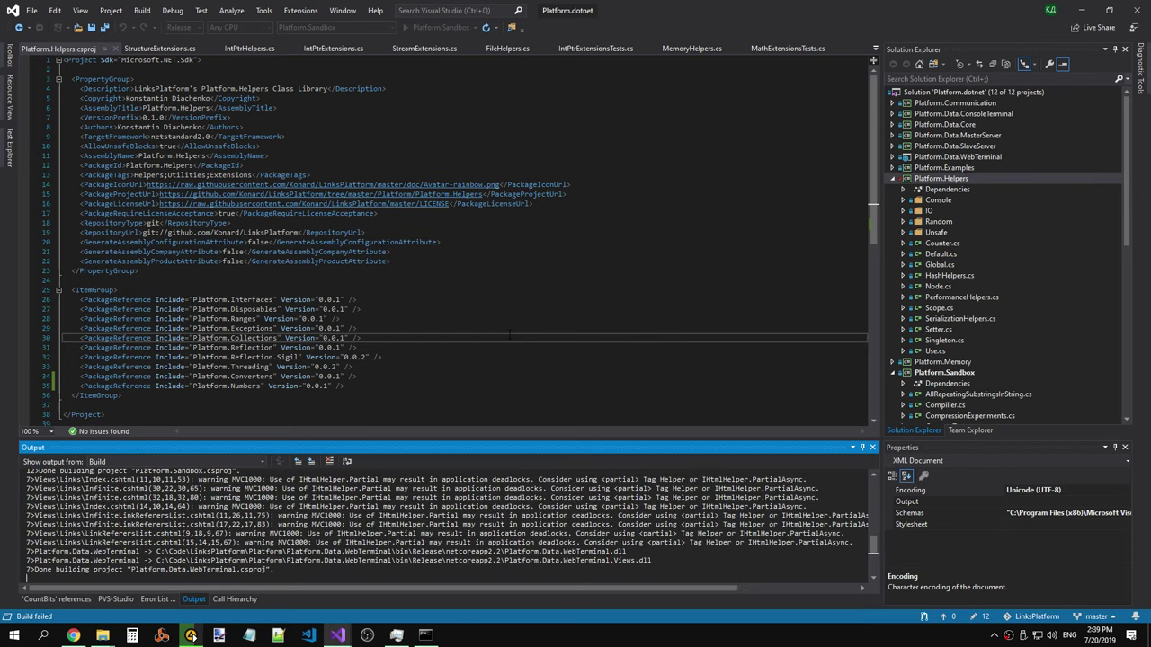
Open the missing Numbers namespace error in IntPtrExtensions.cs and prepare a solution-wide find and replace from its "using Platform.Helpers.Numbers;" directive.
double_click(404, 491)
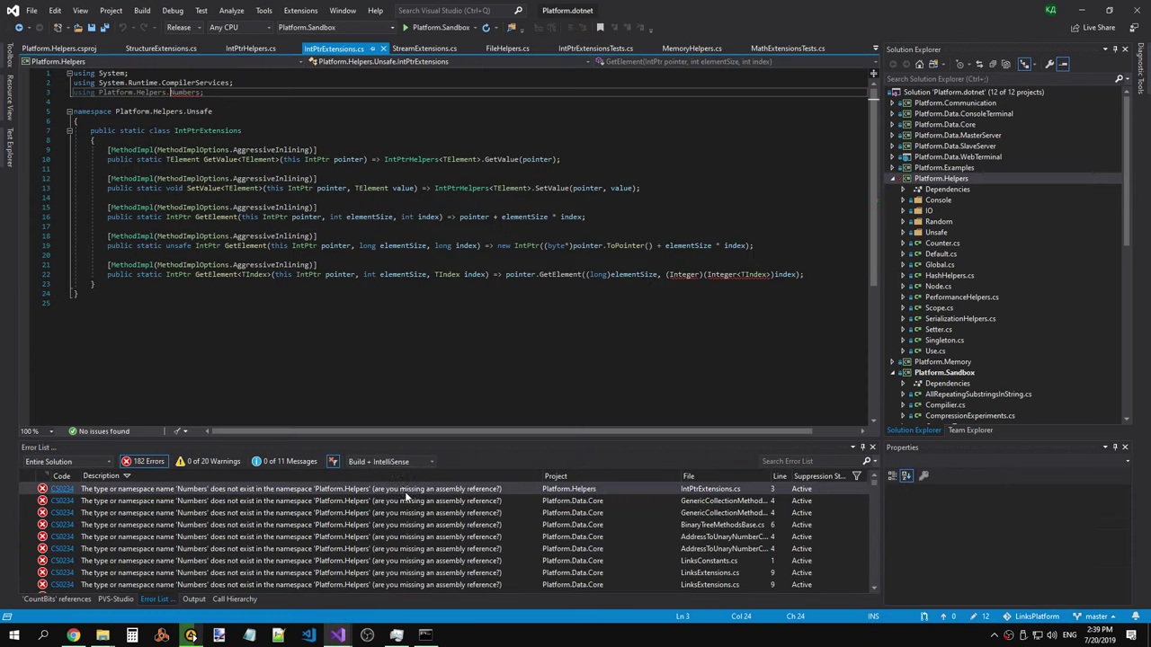
left_click_drag(208, 93, 72, 92)
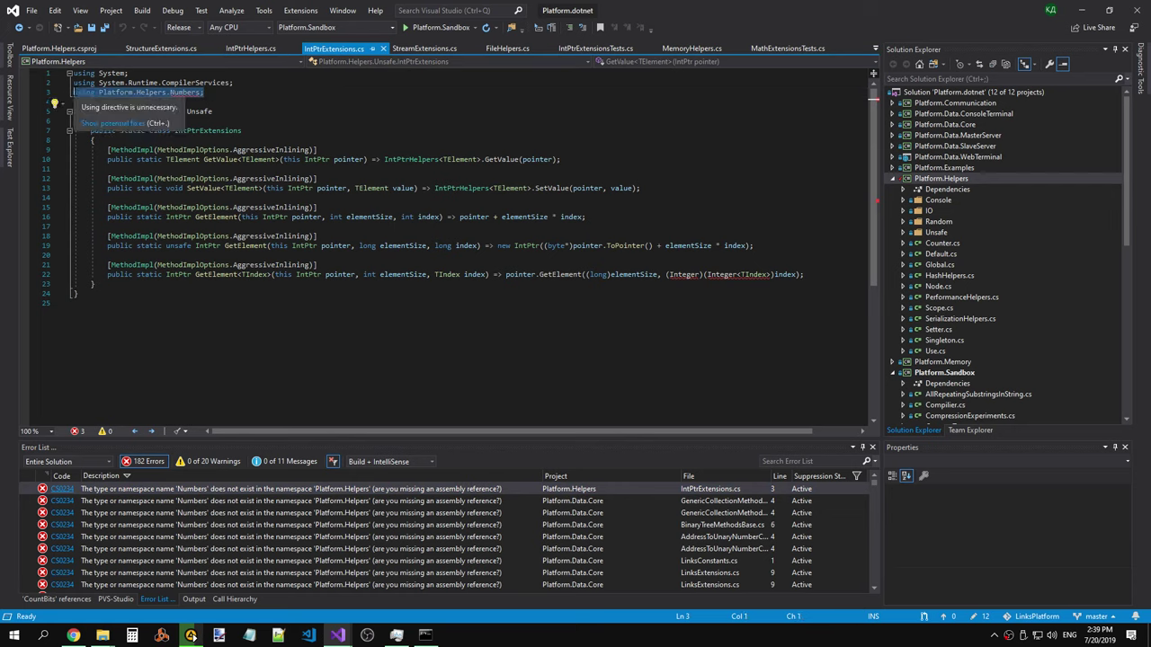
key("ctrl+h")
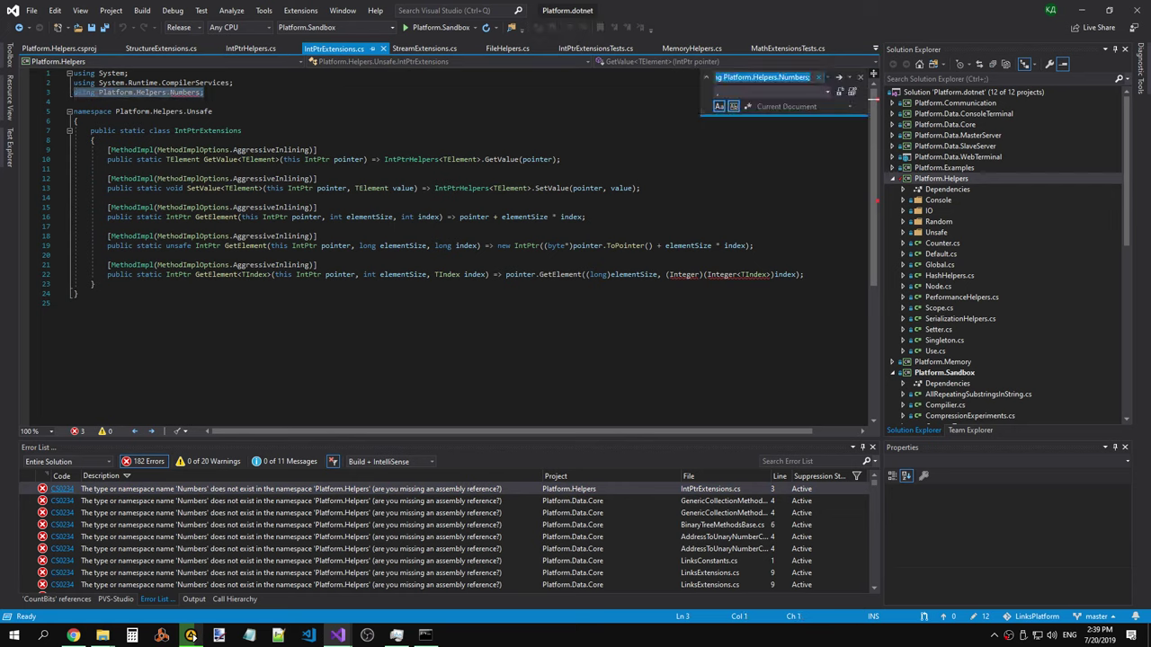
left_click(842, 105)
left_click(808, 149)
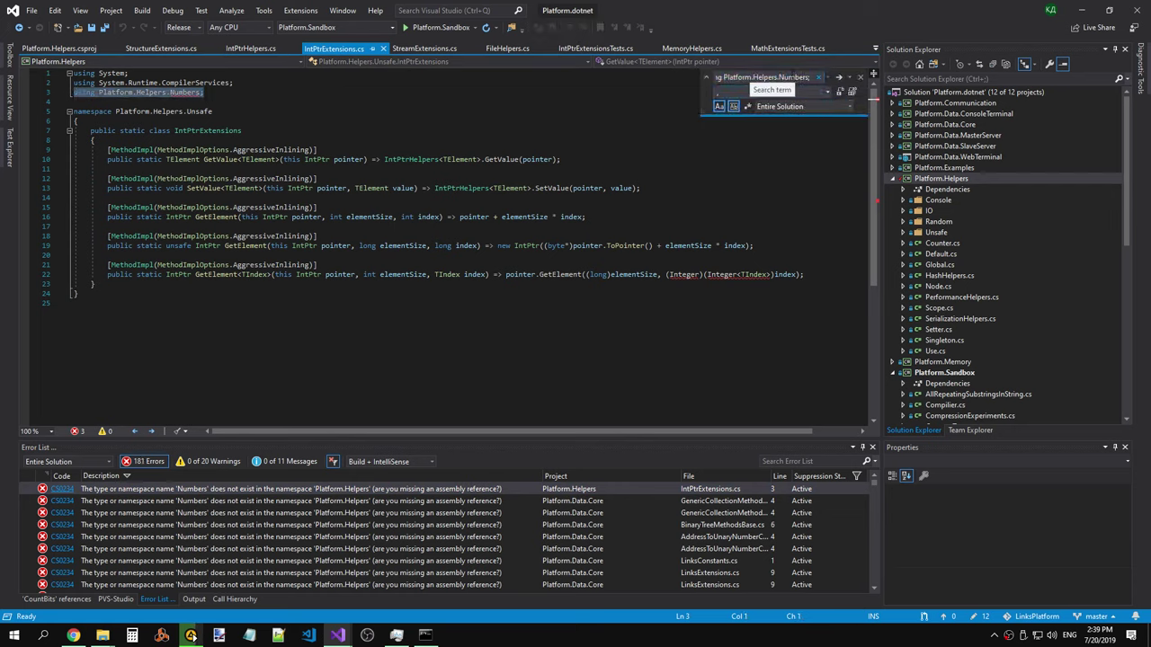
Replace all occurrences of "using Platform.Helpers.Numbers;" with "using Platform.Numbers;" across the entire solution.
double_click(792, 77)
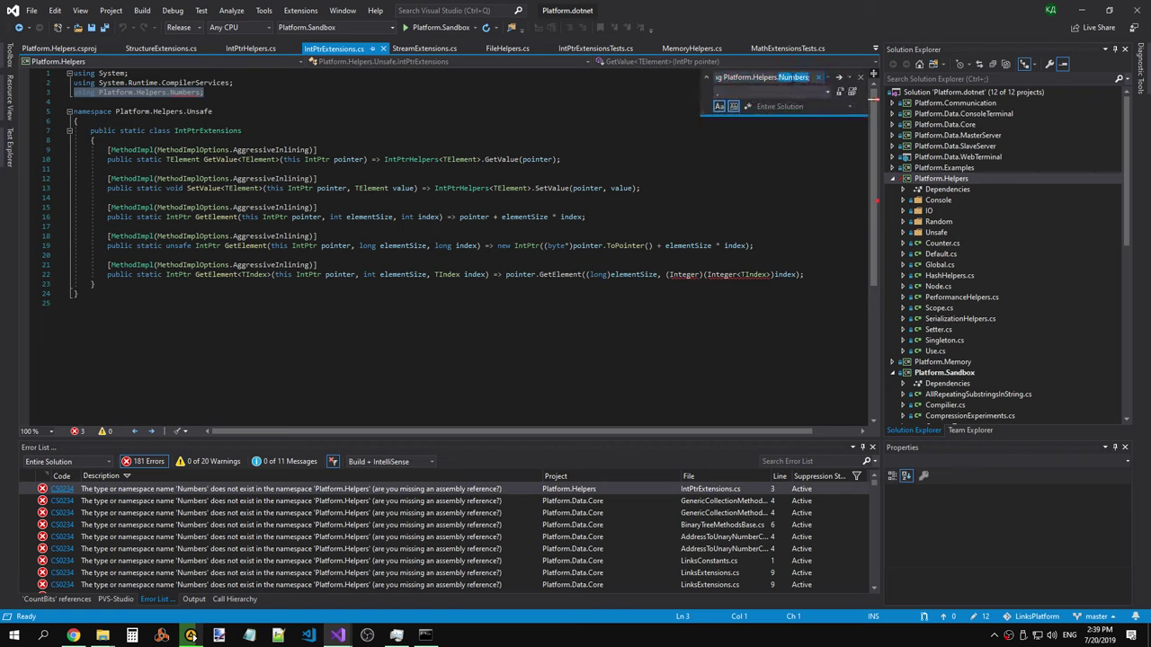
key("ctrl+a")
key("ctrl+c")
left_click(791, 92)
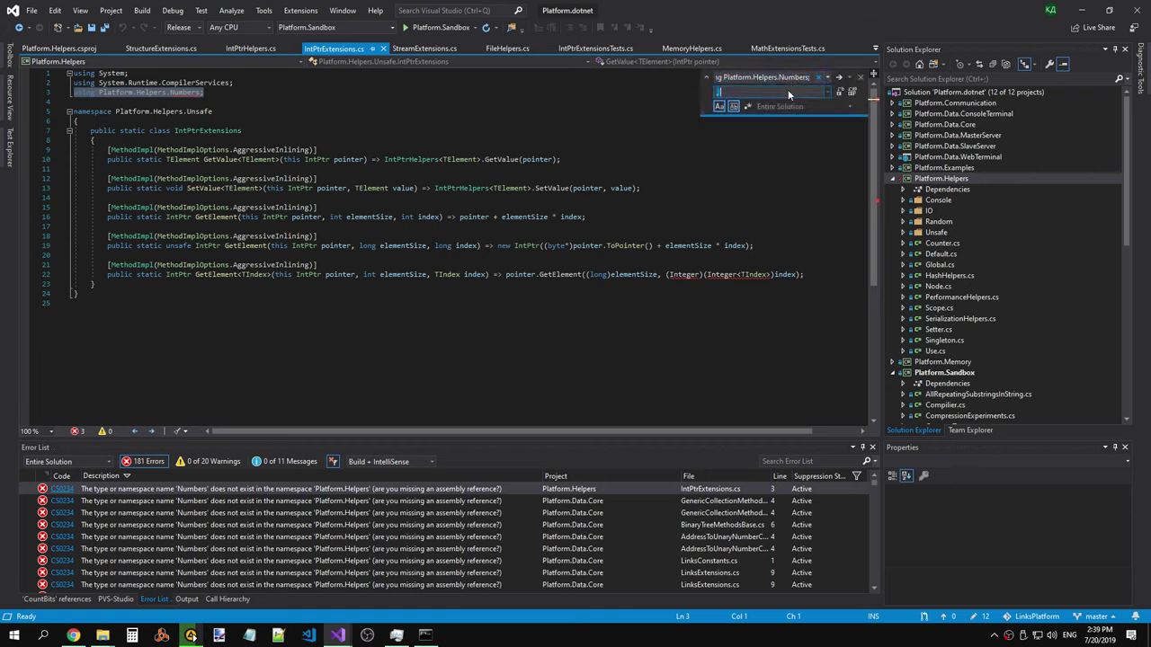
key("ctrl+v")
key("Delete")
left_click(852, 91)
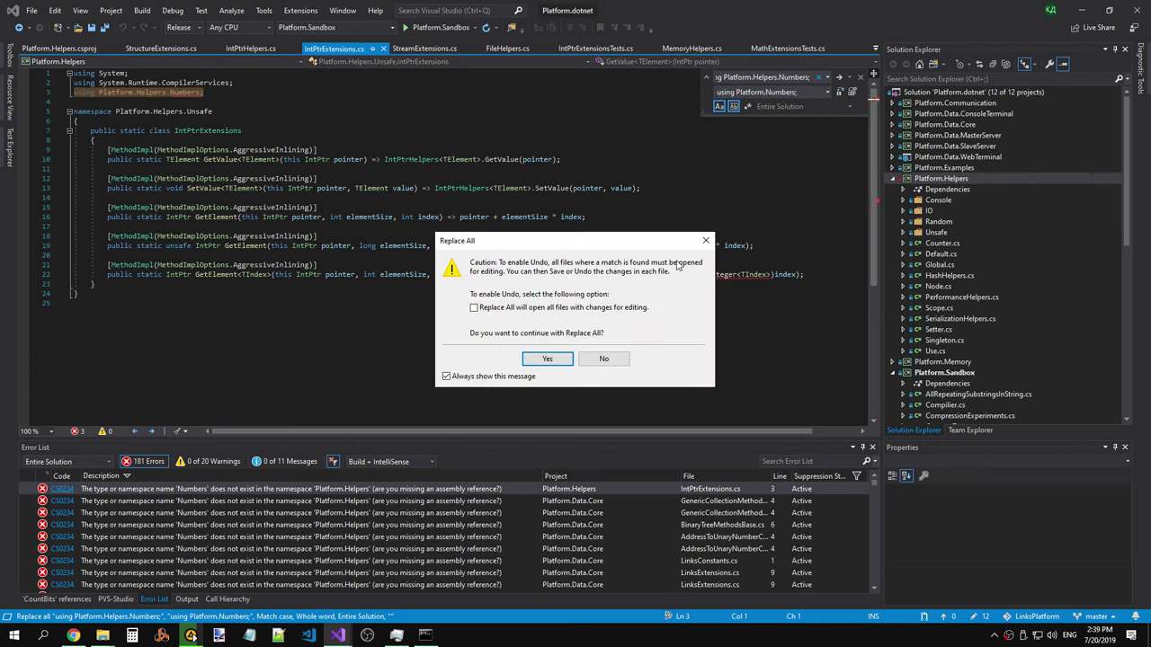
left_click(547, 359)
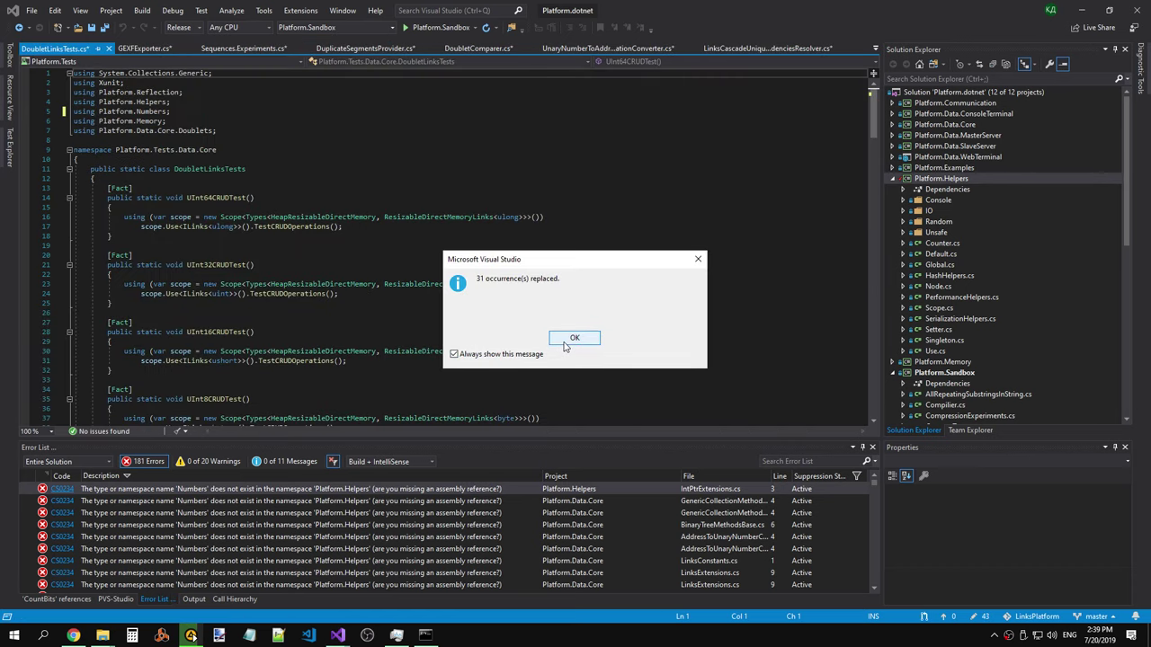
left_click(564, 347)
Save all modified files and rebuild the whole solution.
key("ctrl+shift+s")
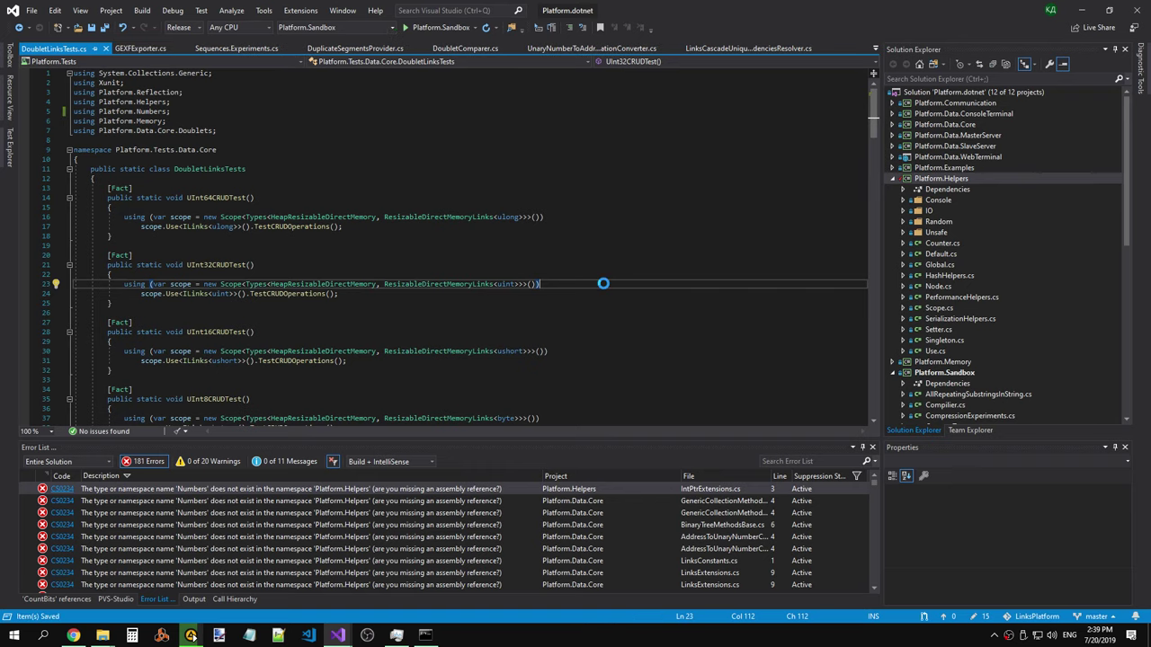
key("ctrl+shift+b")
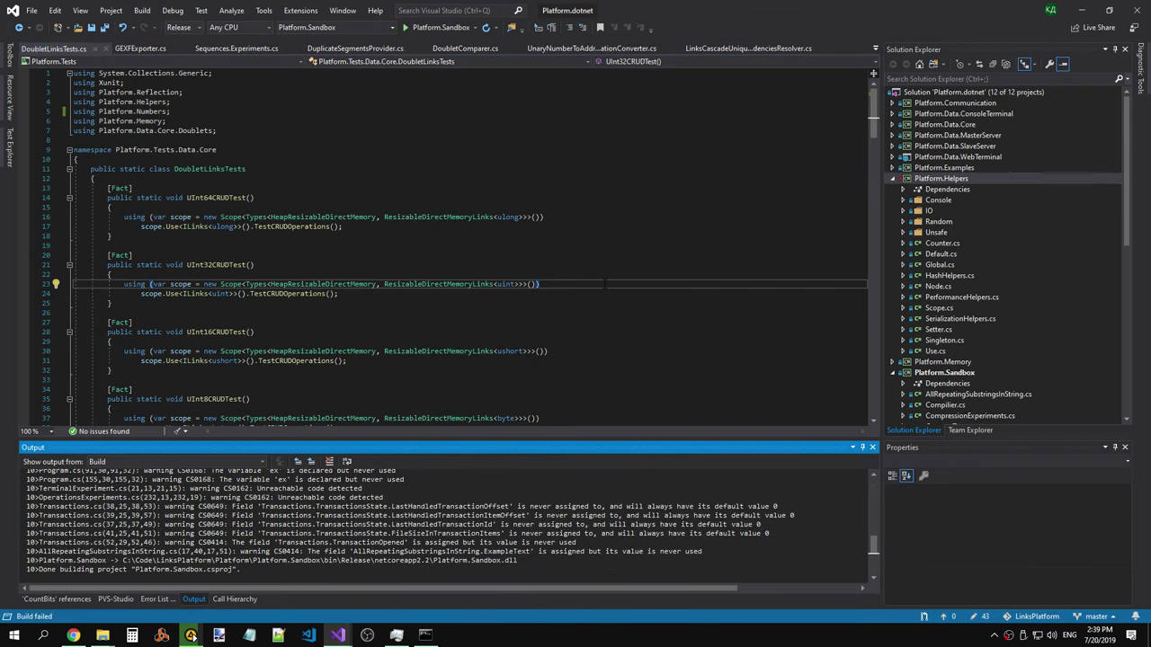
Examine the remaining build errors in Platform.Data.Core at their source lines, including those in ResizableDirectMemoryLinks.cs.
double_click(392, 491)
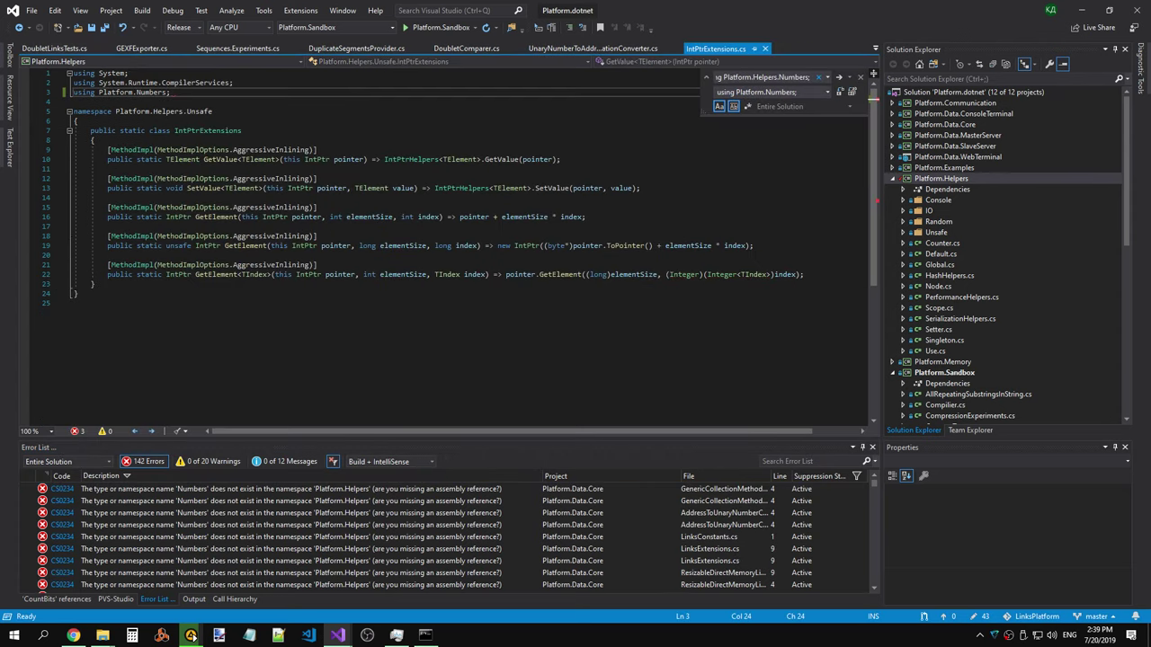
double_click(372, 513)
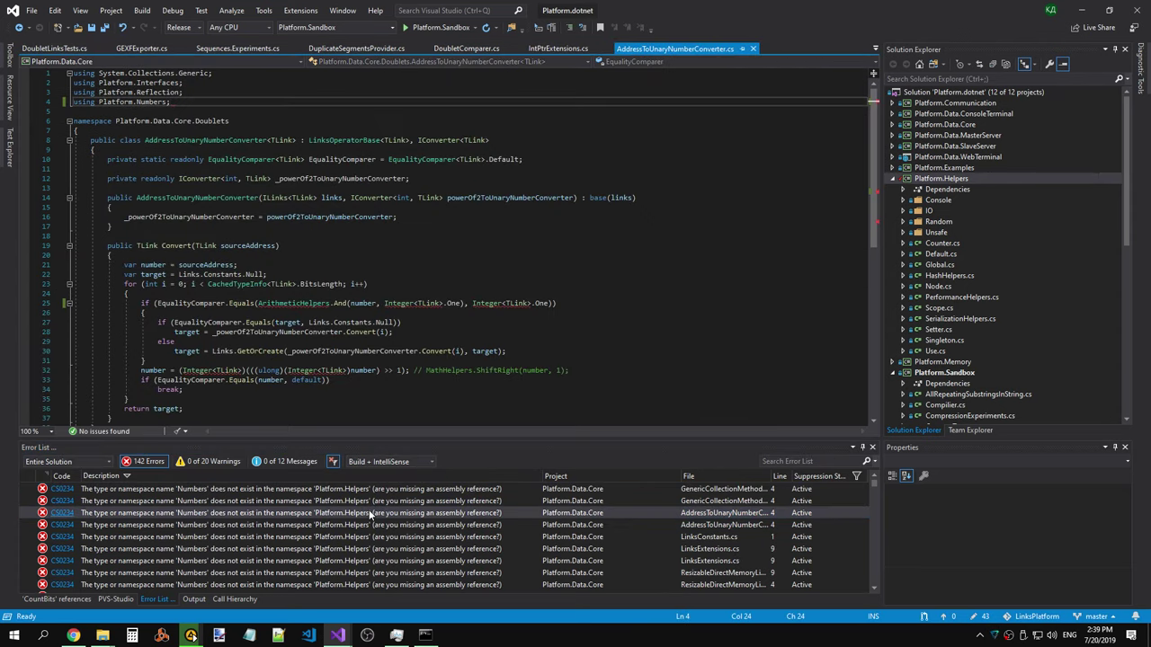
double_click(345, 547)
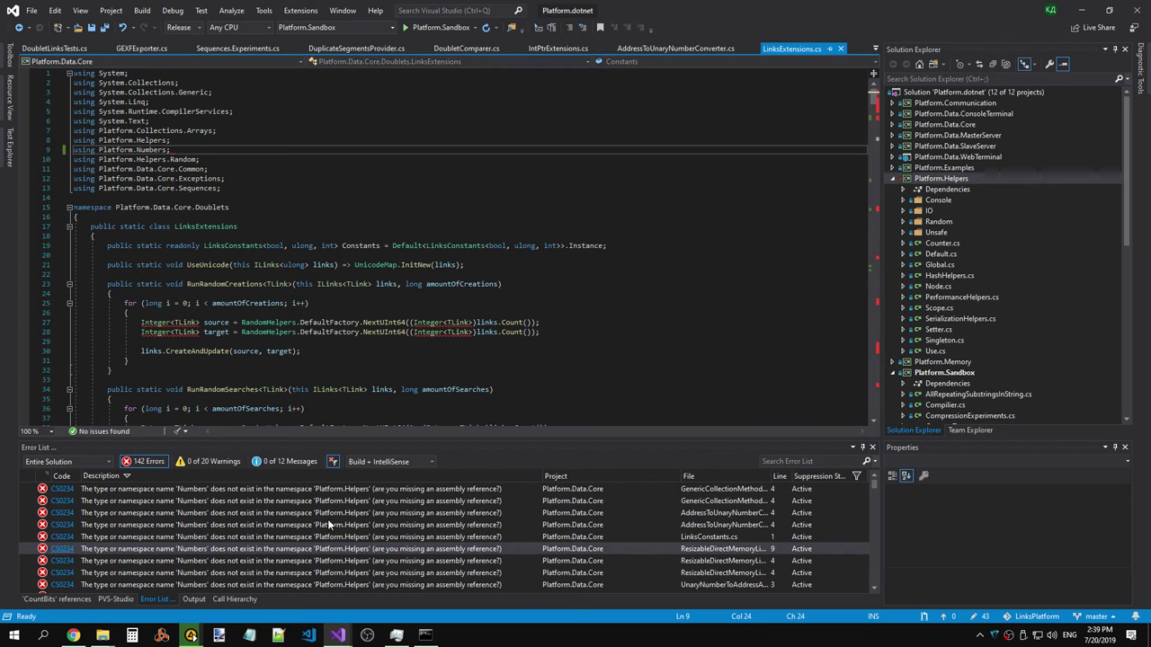
double_click(327, 520)
double_click(324, 513)
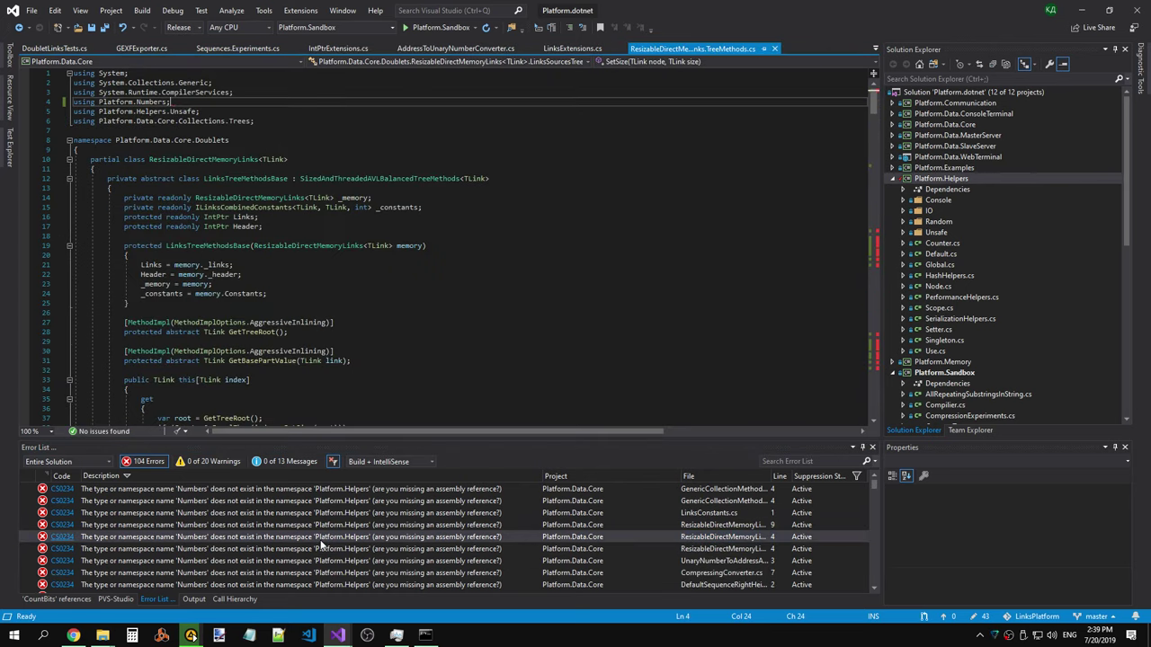
double_click(303, 536)
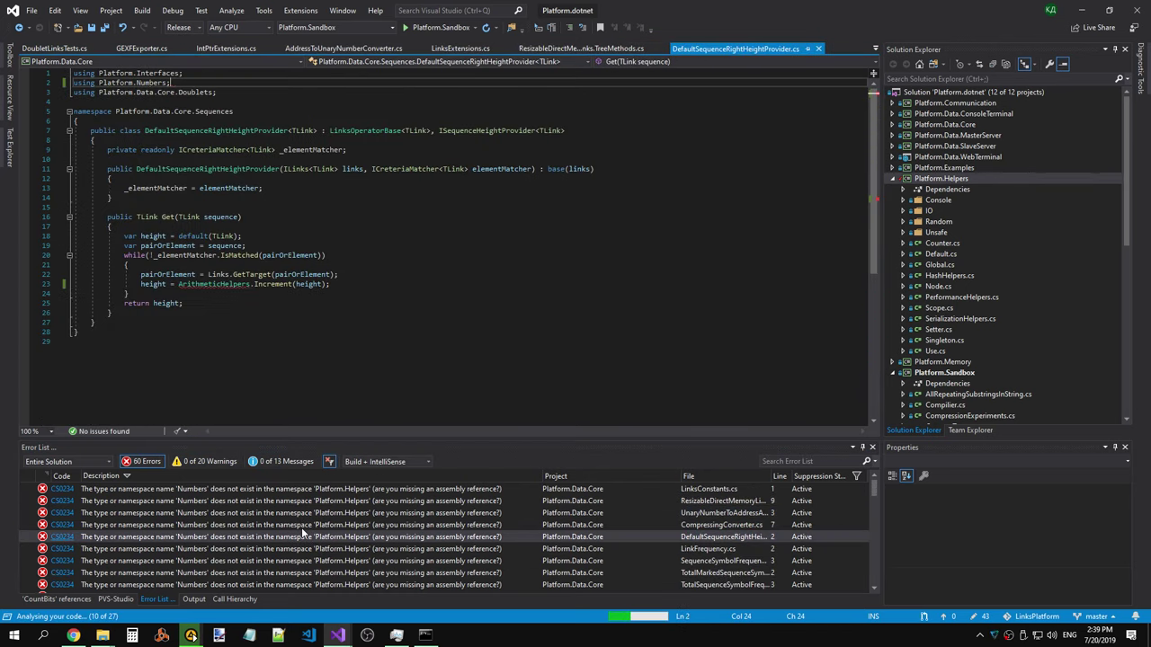
left_click(280, 540)
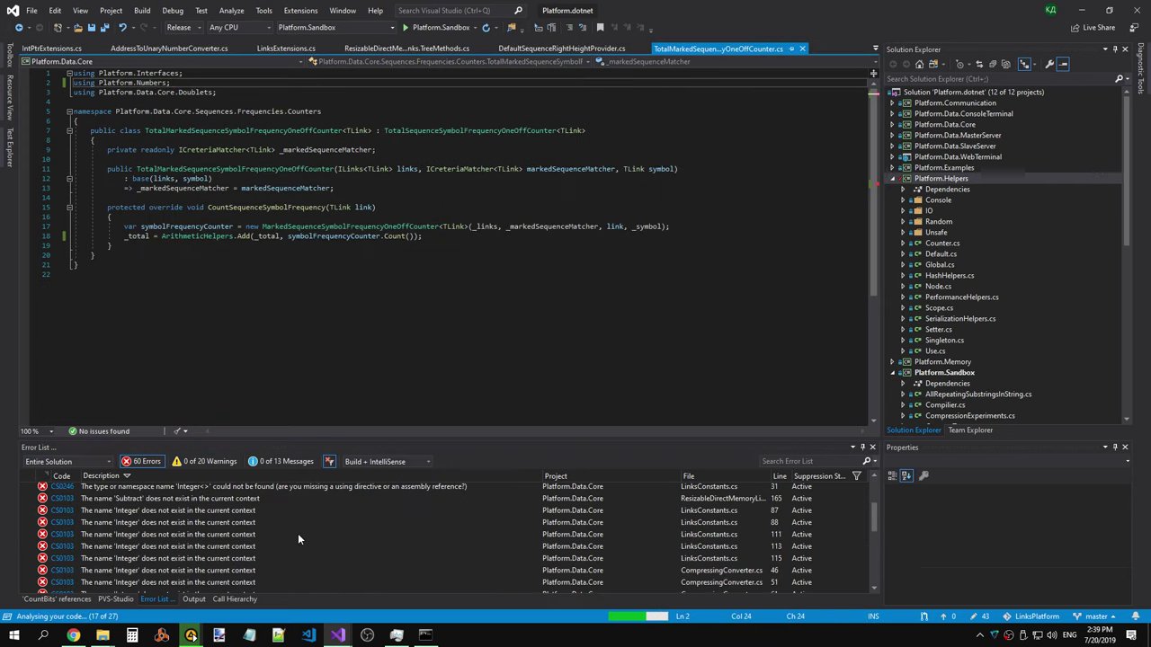
double_click(298, 537)
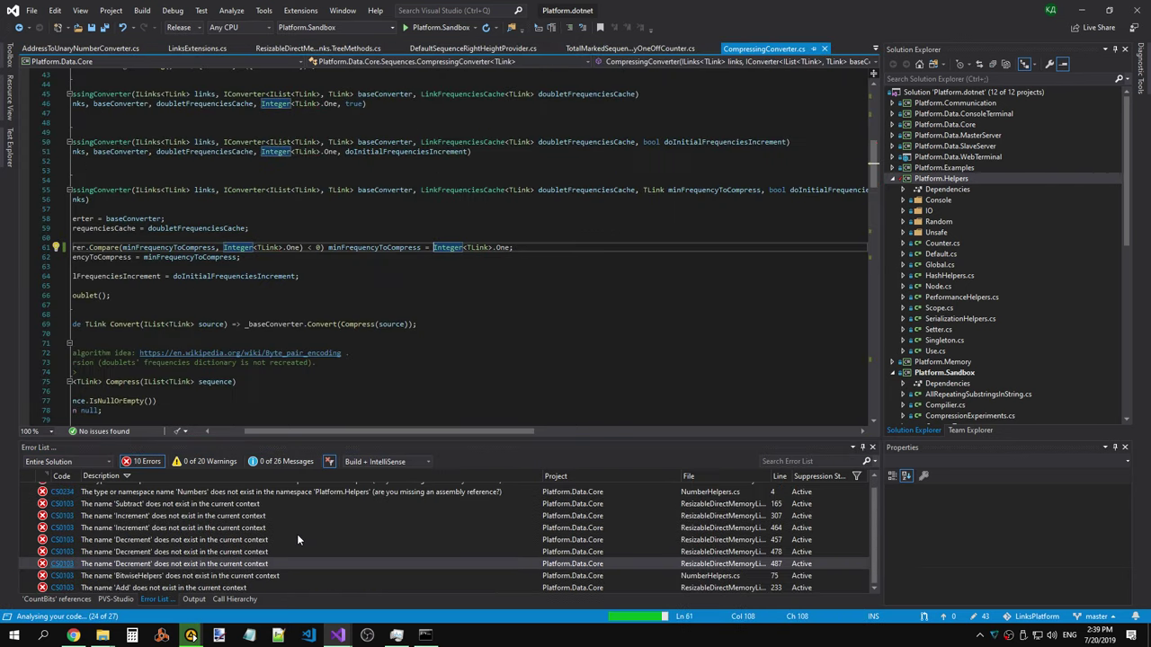
double_click(292, 525)
double_click(293, 495)
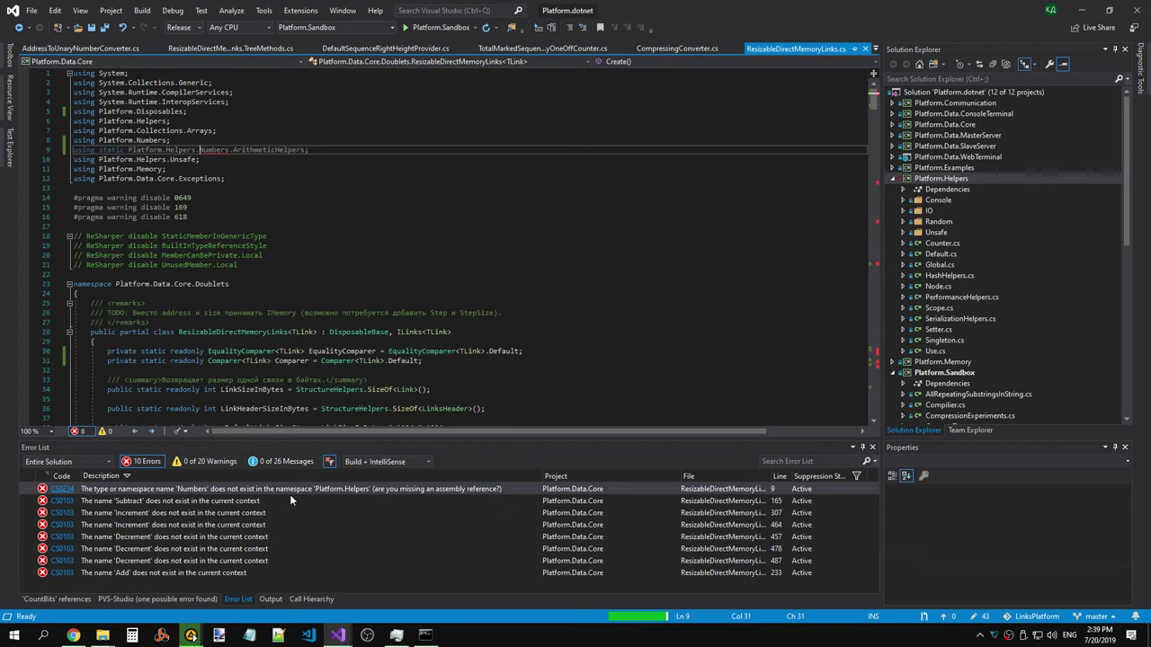
double_click(296, 561)
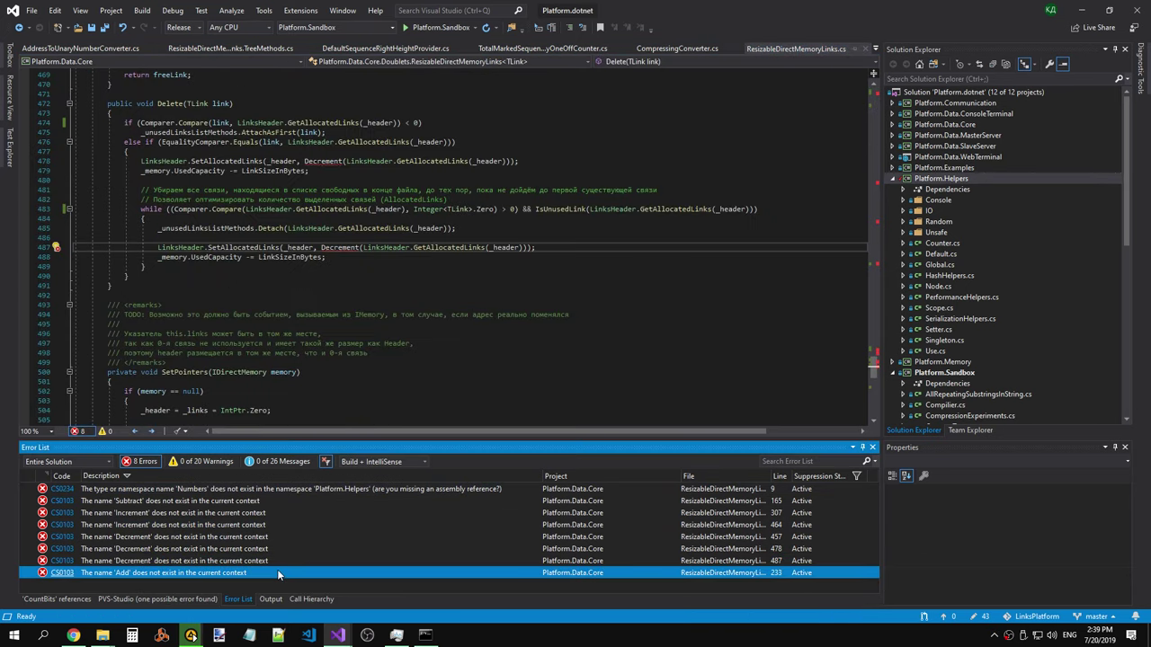
double_click(277, 572)
Change the static using directive in ResizableDirectMemoryLinks.cs to Platform.Numbers.ArithmeticHelpers and save the file.
scroll(450, 243, "up", 20)
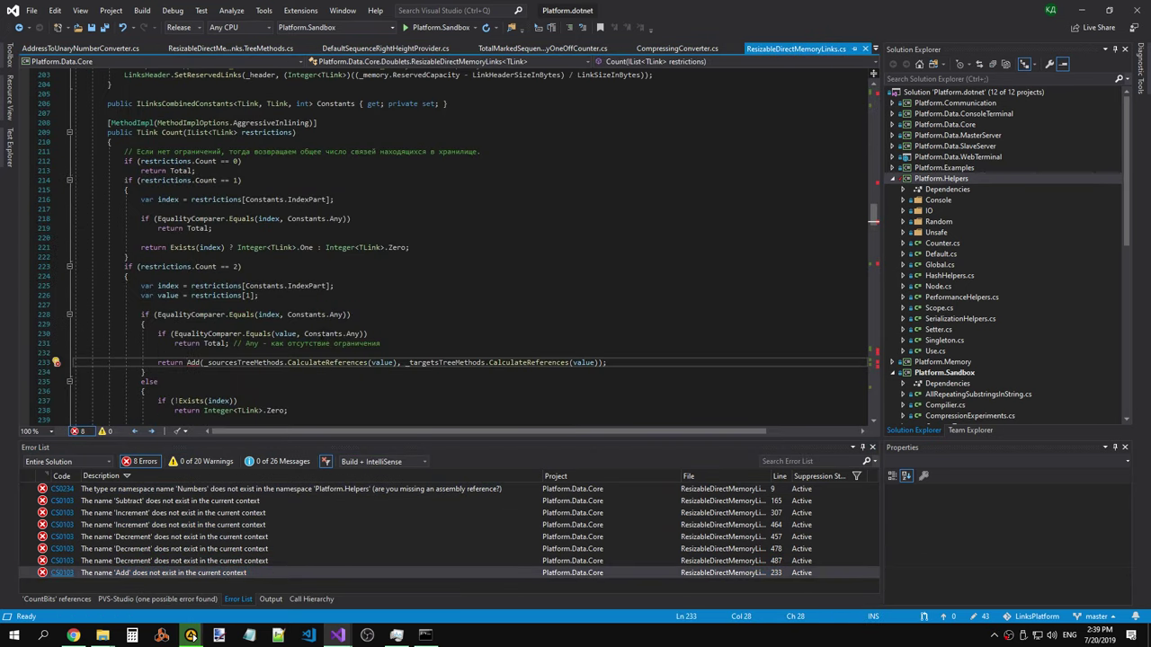
scroll(450, 242, "up", 20)
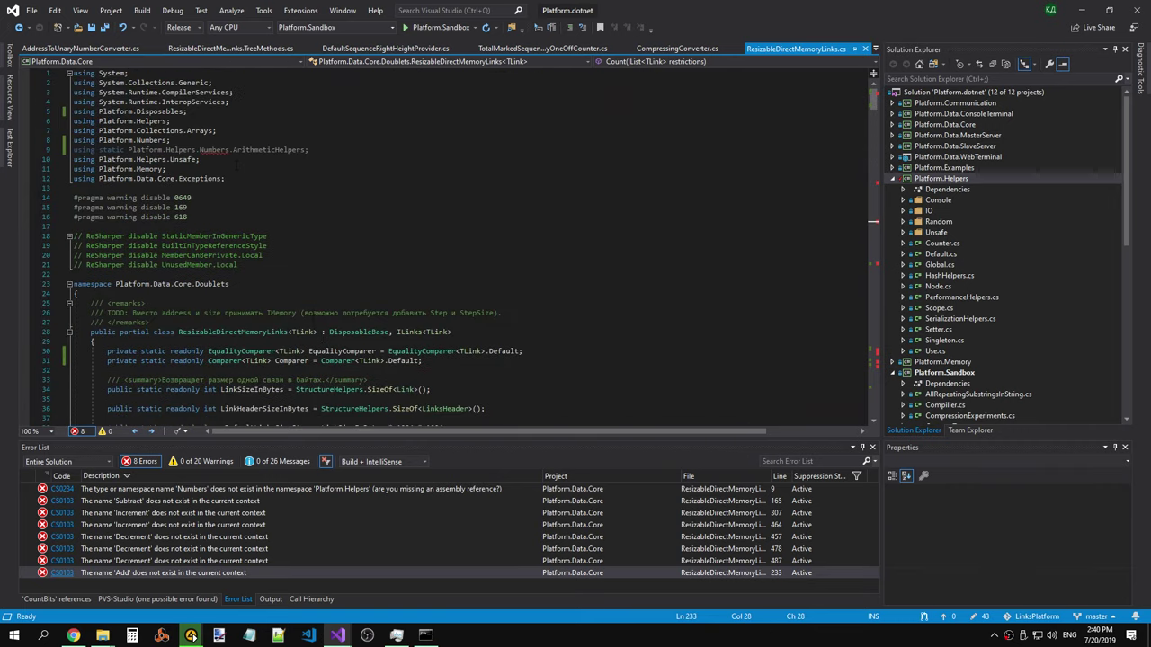
double_click(216, 150)
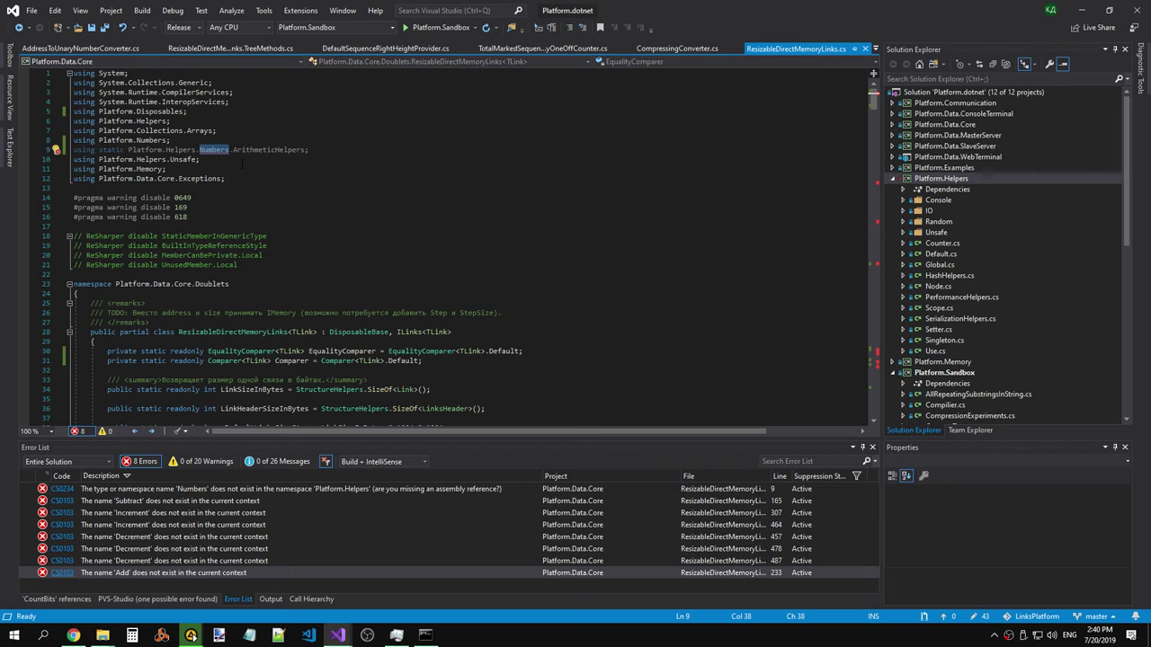
key("Delete")
key("Delete")
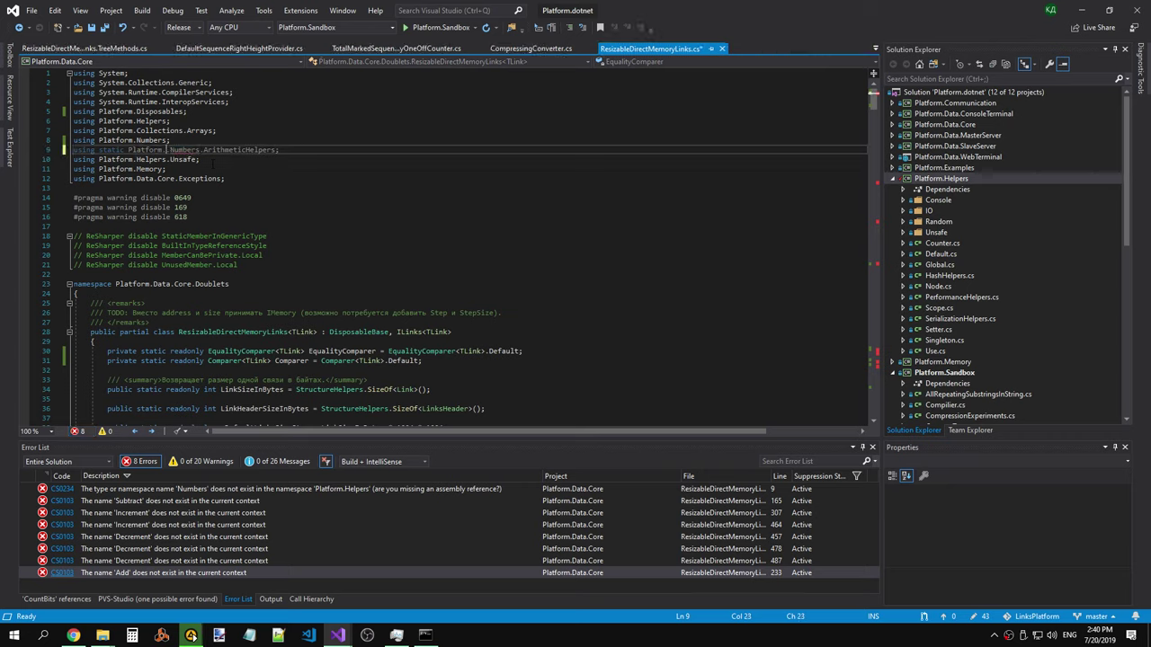
left_click(297, 160)
key("ctrl+s")
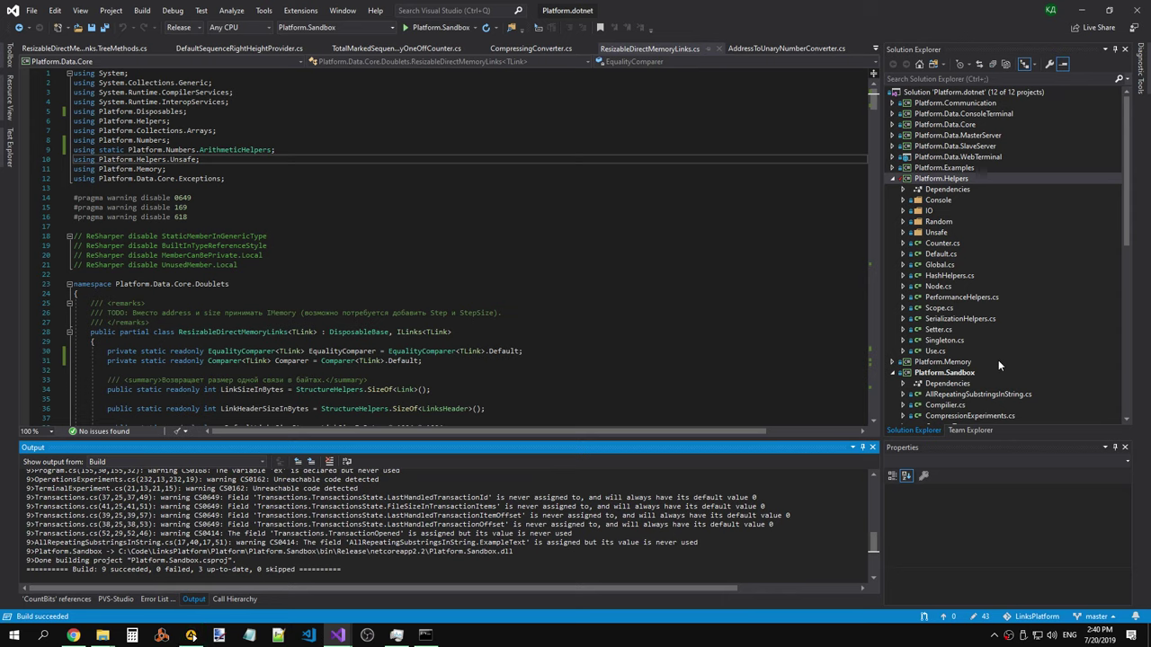
Review the pending Git diffs of the Platform.Data.Core files, from BinaryTreeMethodsBase.cs through Hybrid.cs, for the namespace replacement.
left_click(970, 430)
left_click(969, 232)
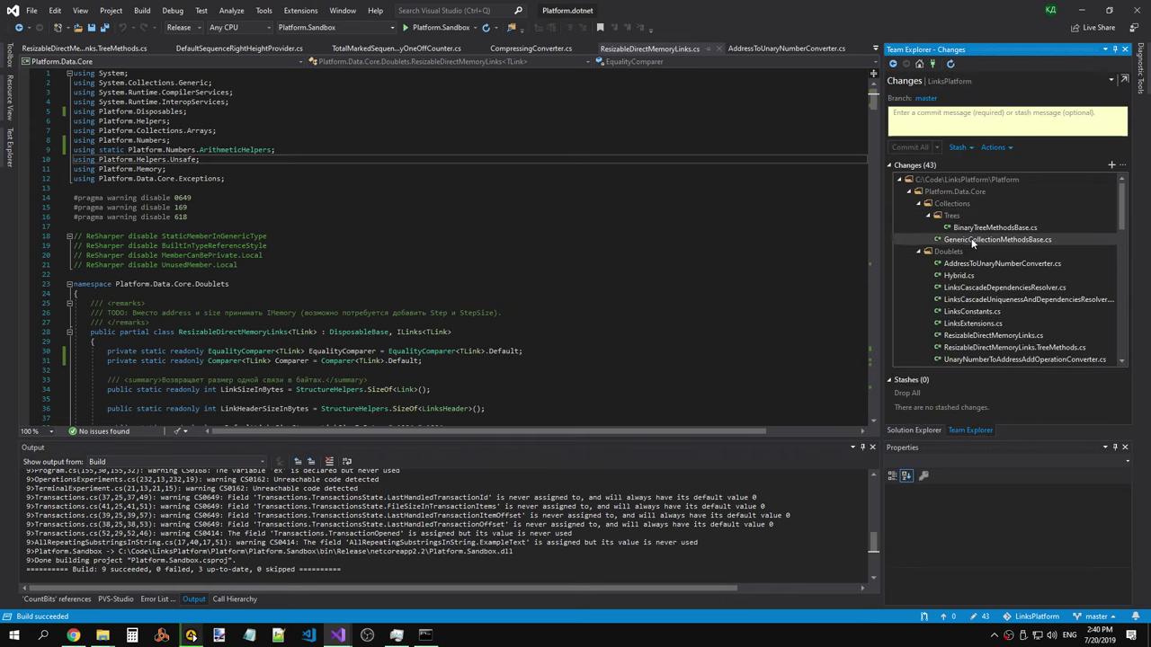
double_click(971, 228)
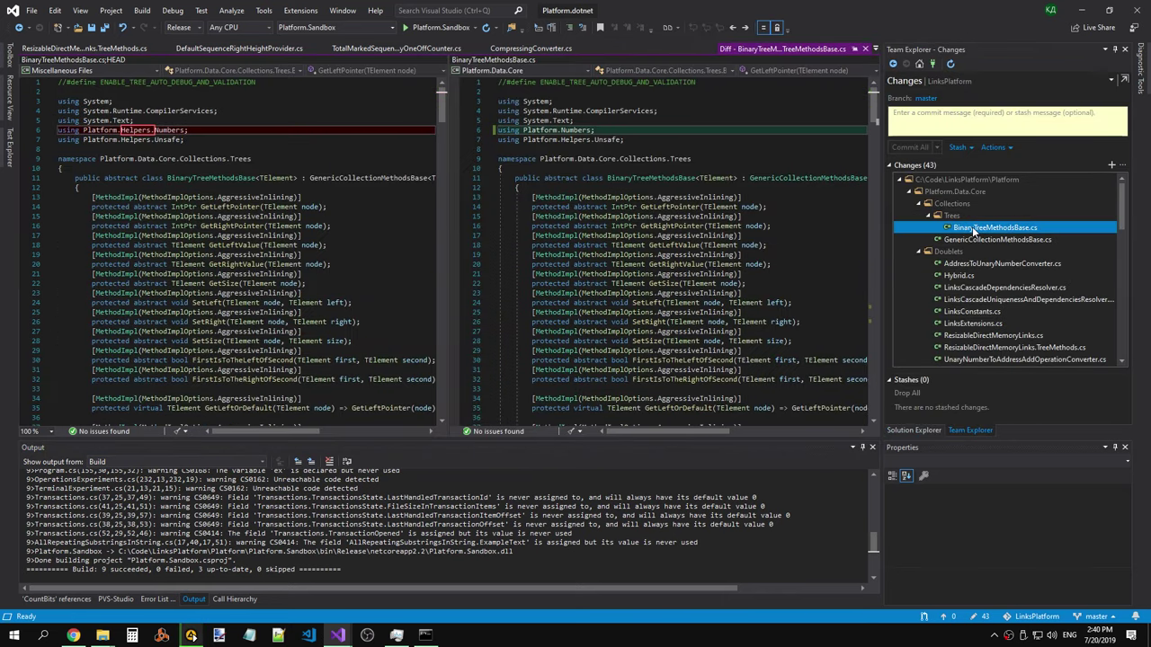
left_click(971, 240)
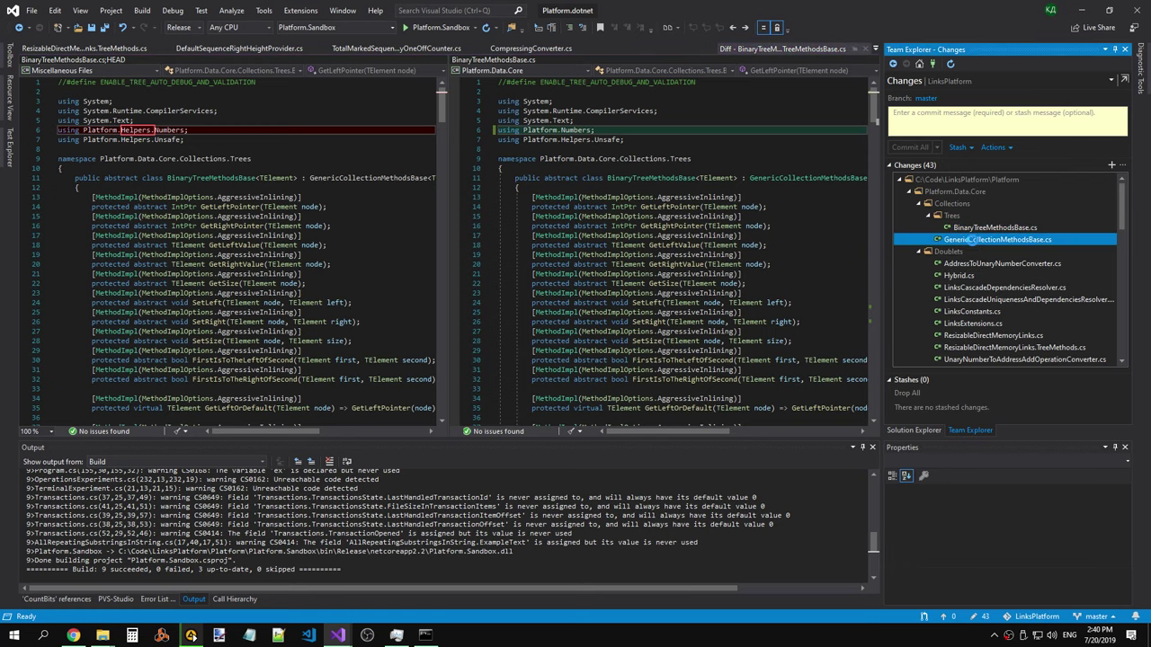
double_click(972, 239)
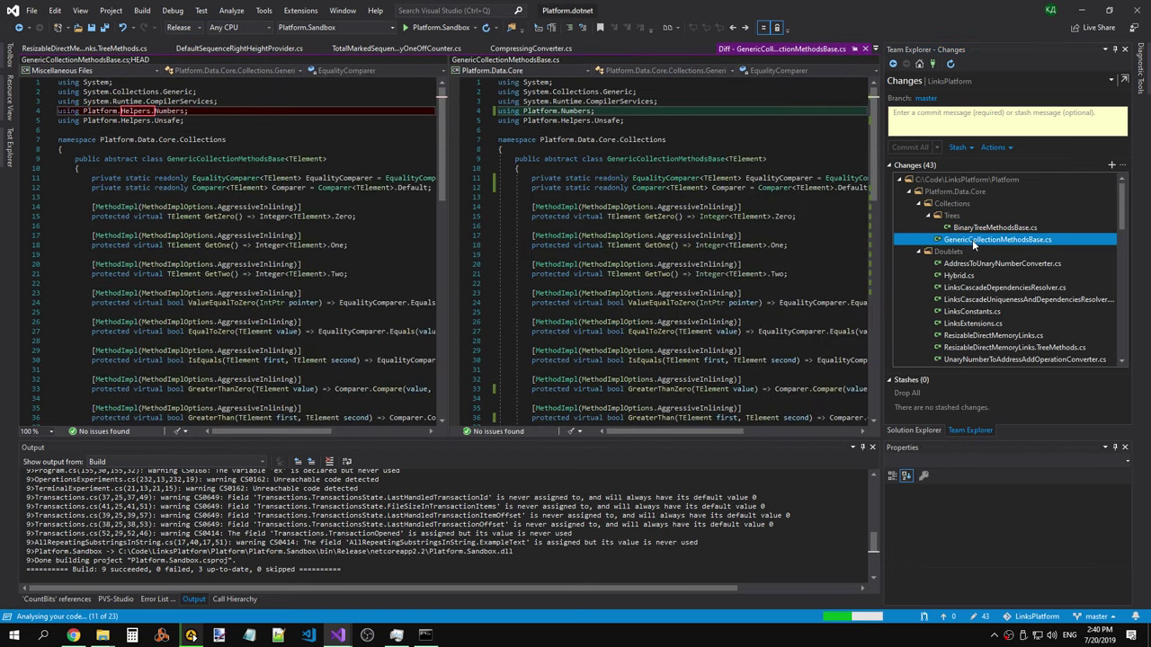
left_click(973, 263)
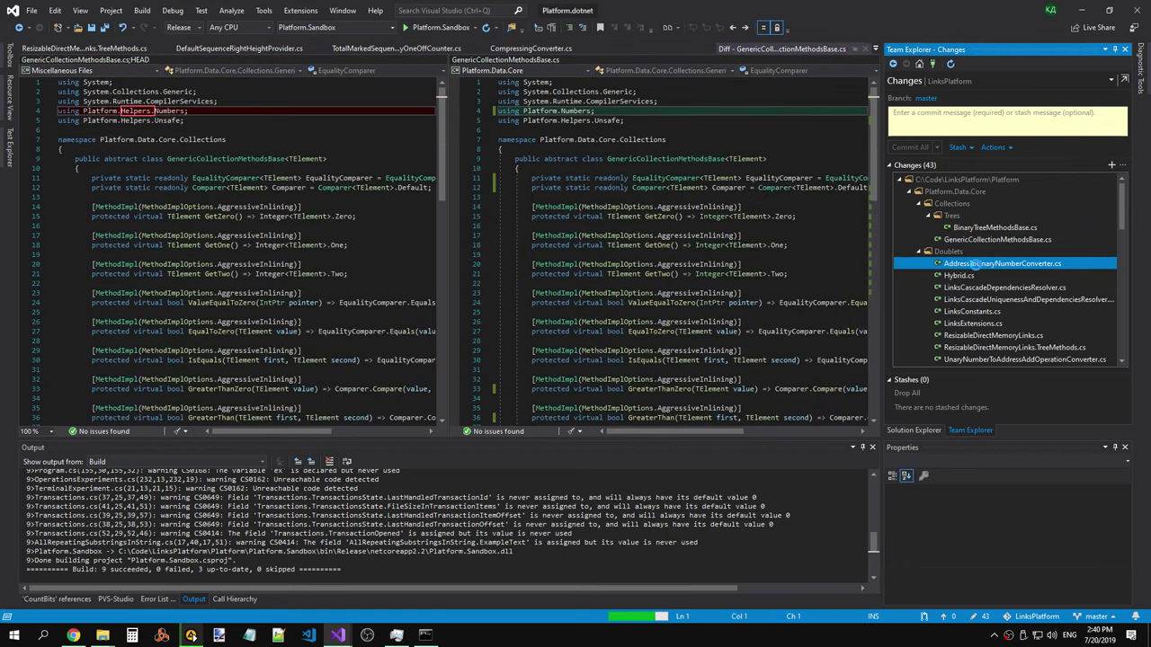
double_click(973, 263)
left_click(975, 276)
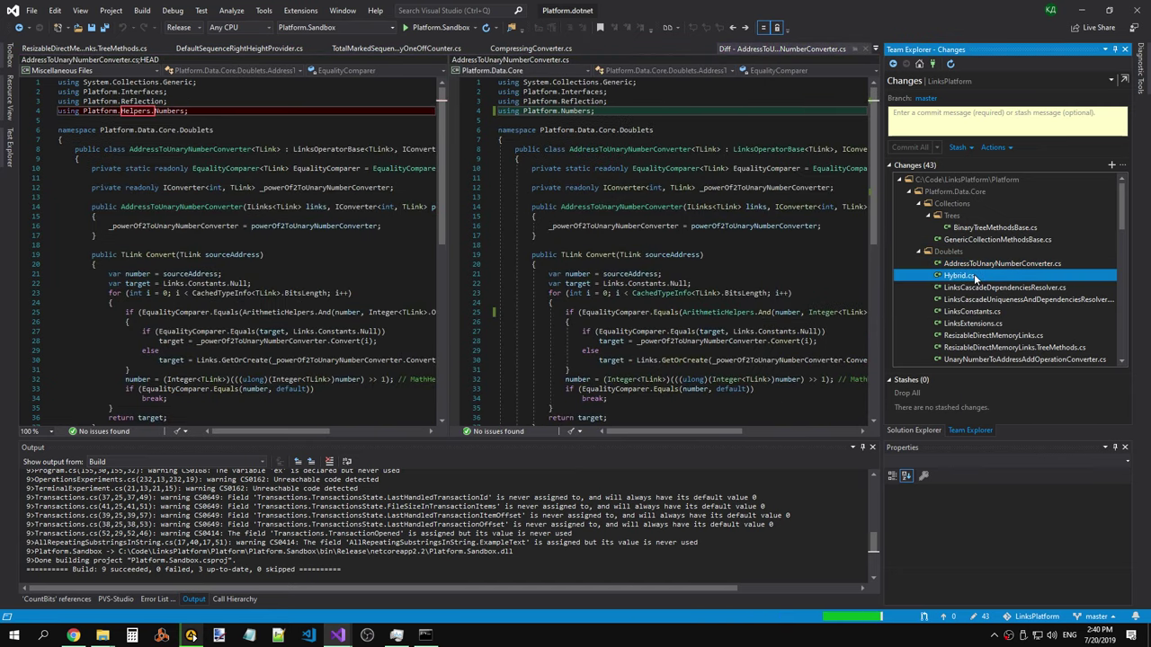
double_click(974, 276)
left_click(975, 287)
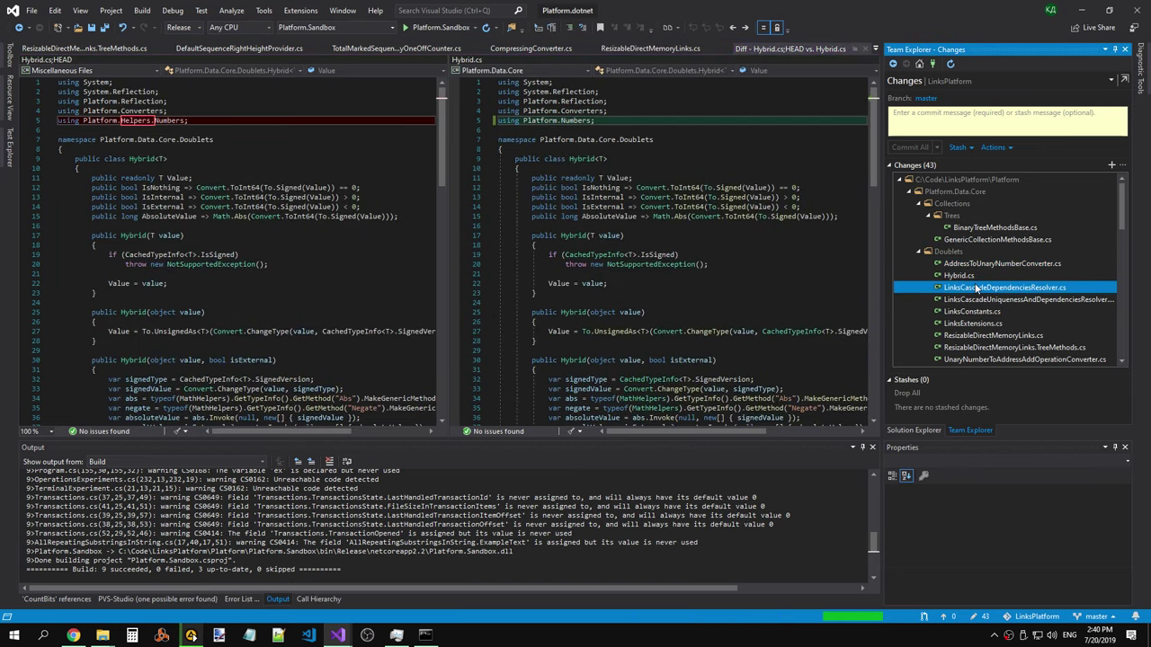